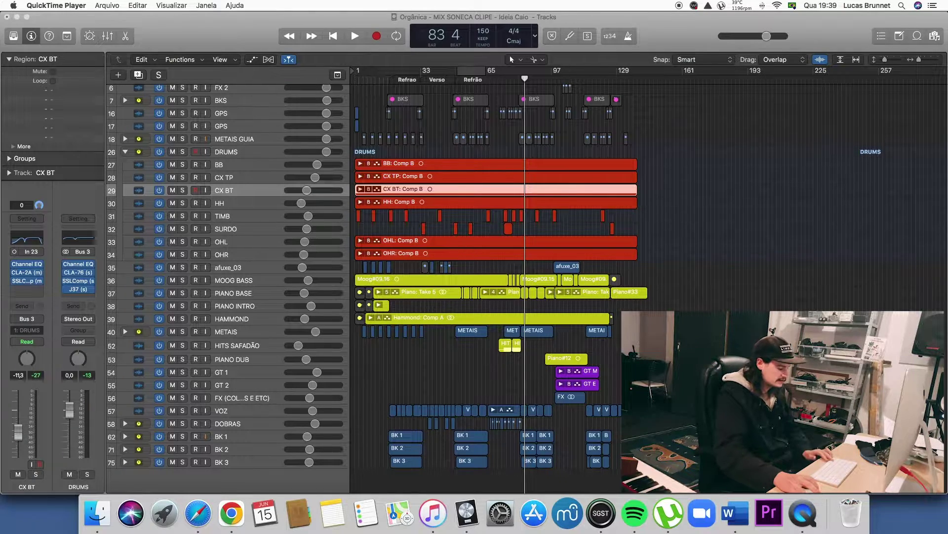
# Look over the DRUMS tracks' regions across the song arrangement at a larger zoom
pyautogui.scroll(3, 387, 230)
pyautogui.scroll(6, 387, 230)
pyautogui.scroll(-4, 388, 231)
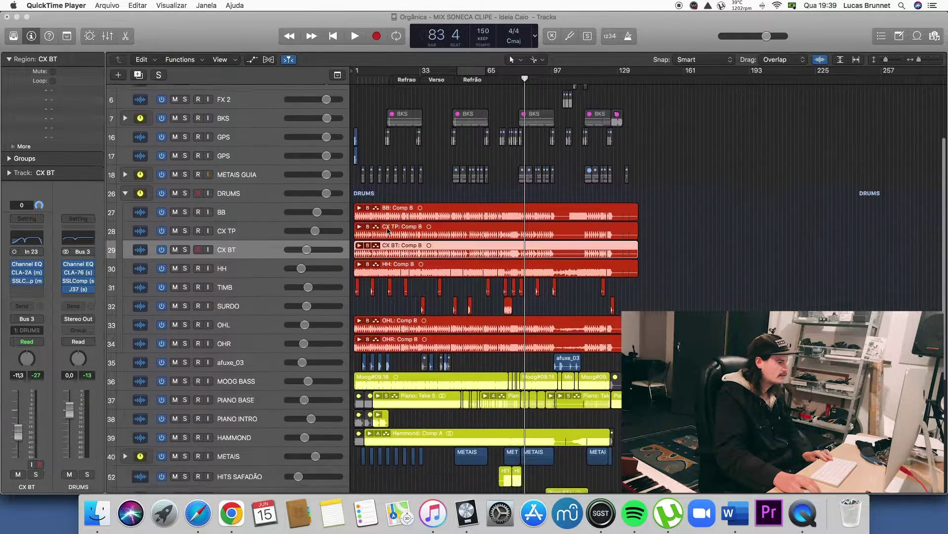
pyautogui.press('super+Right')
pyautogui.press('super+Right')
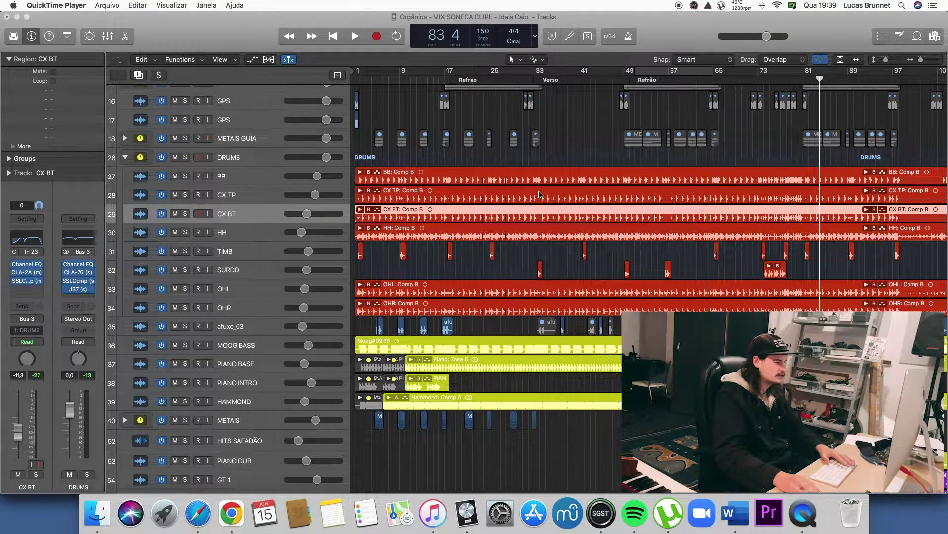
pyautogui.scroll(2, 539, 194)
pyautogui.hscroll(3, 539, 193)
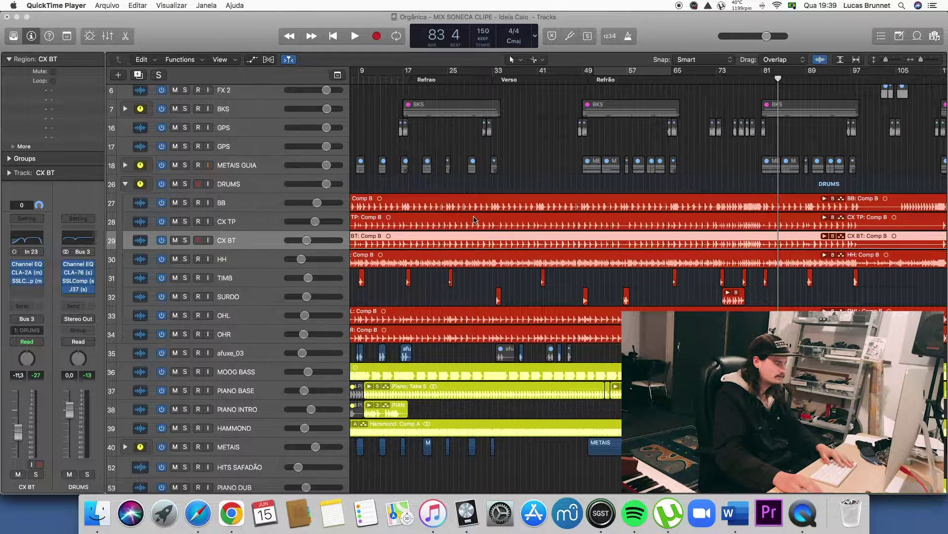
pyautogui.hscroll(-3, 473, 220)
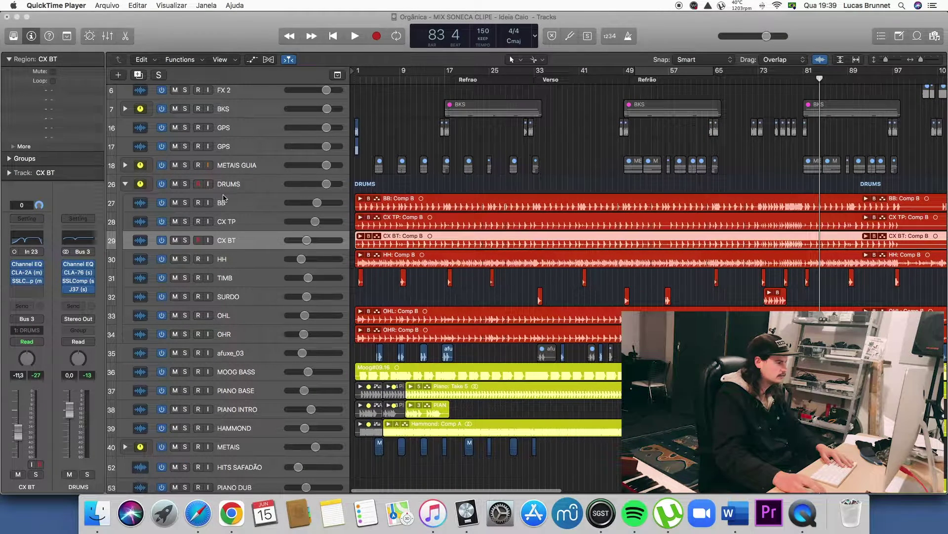
# Solo the DRUMS stack and go through its tracks one at a time from BB to OHR
pyautogui.click(185, 185)
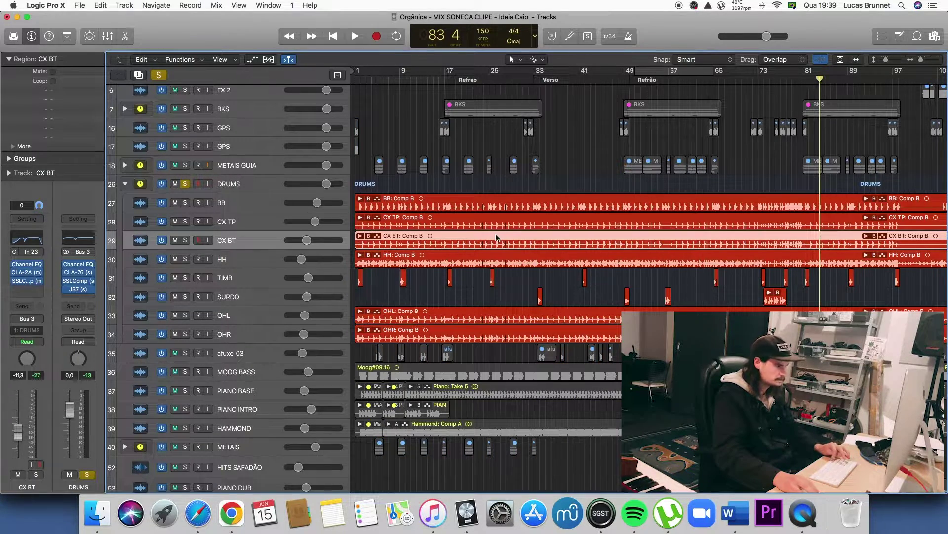
pyautogui.press('super+Right')
pyautogui.press('super+Down')
pyautogui.hscroll(-12, 496, 238)
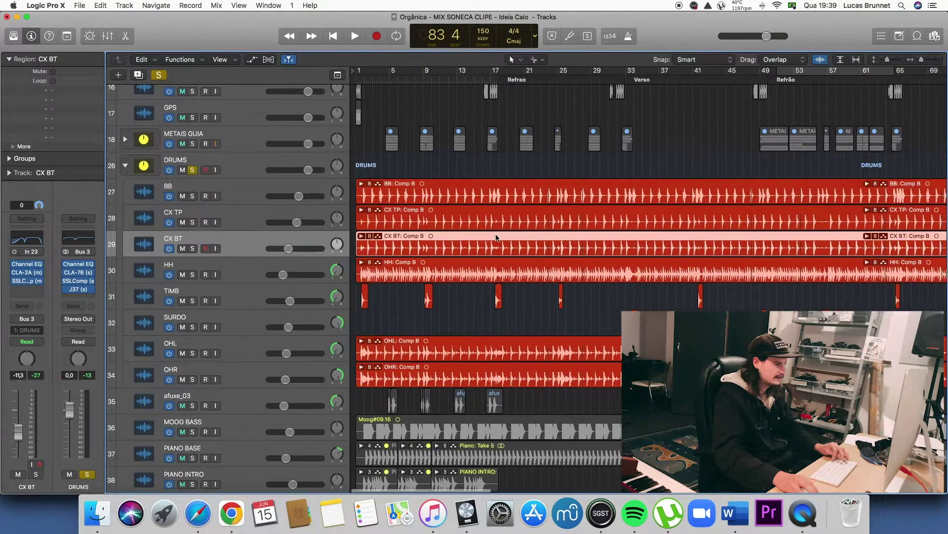
pyautogui.click(240, 189)
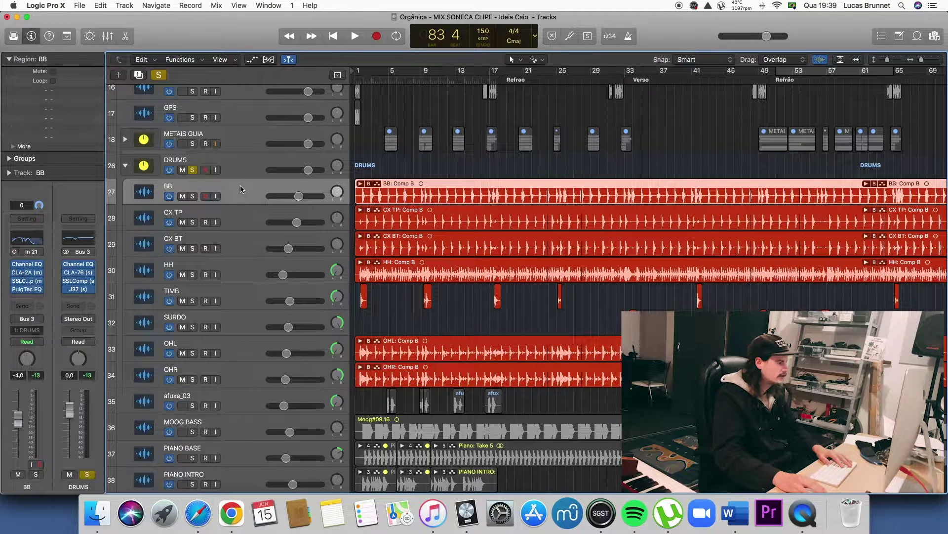
pyautogui.press('Down')
pyautogui.press('Down')
pyautogui.press('Down')
pyautogui.press('Down')
pyautogui.press('Down')
pyautogui.press('Down')
pyautogui.press('Down')
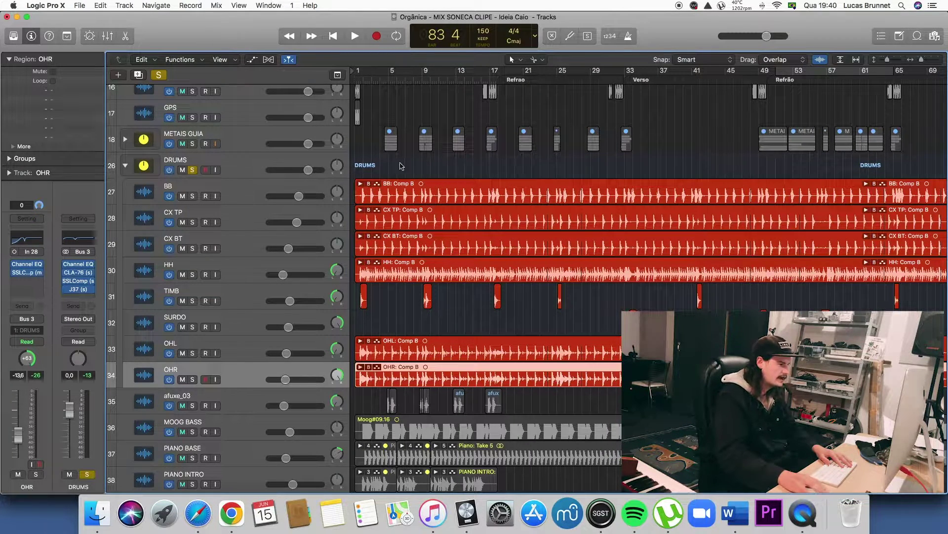
# Play the song from the start with TIMB soloed instead of DRUMS, and clear the solo when playback is stopped
pyautogui.hscroll(1, 401, 166)
pyautogui.hscroll(-1, 401, 166)
pyautogui.moveTo(464, 77); pyautogui.dragTo(461, 79)
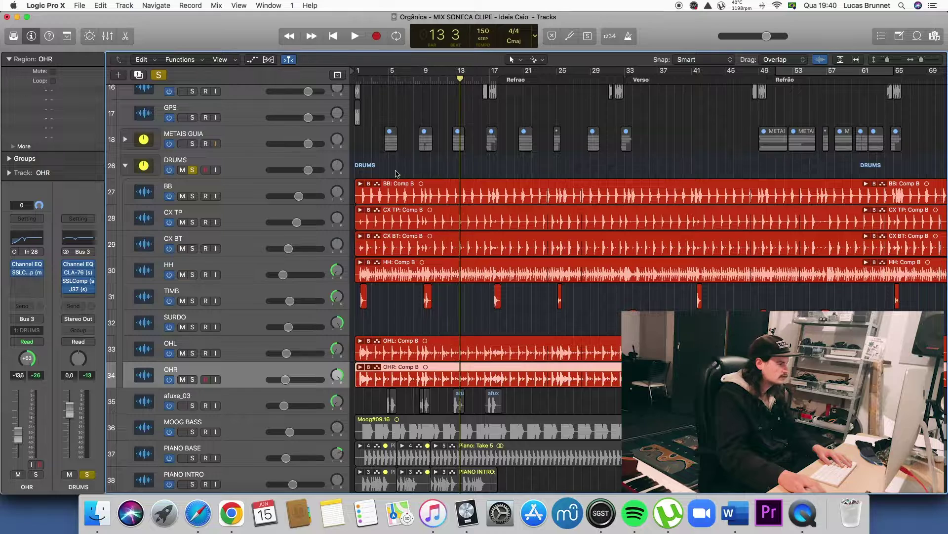
pyautogui.press('Return')
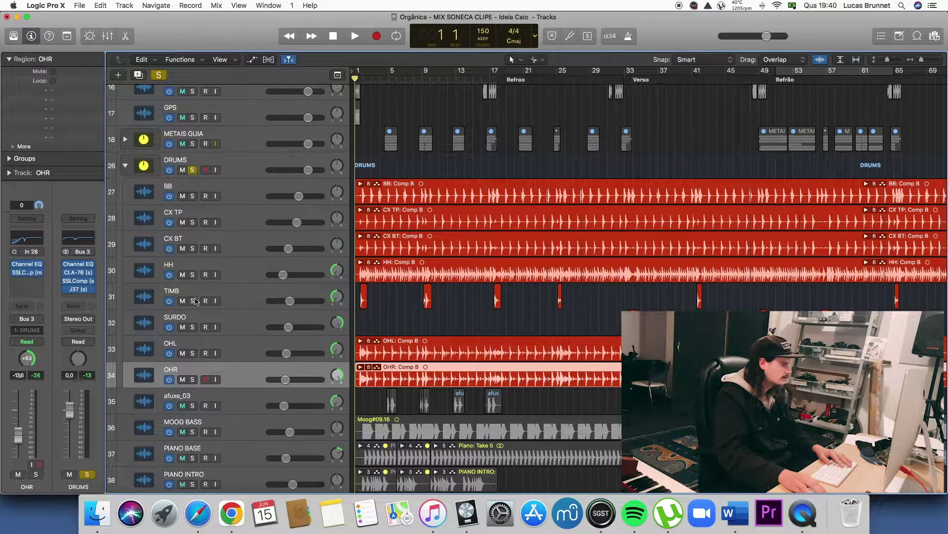
pyautogui.press('space')
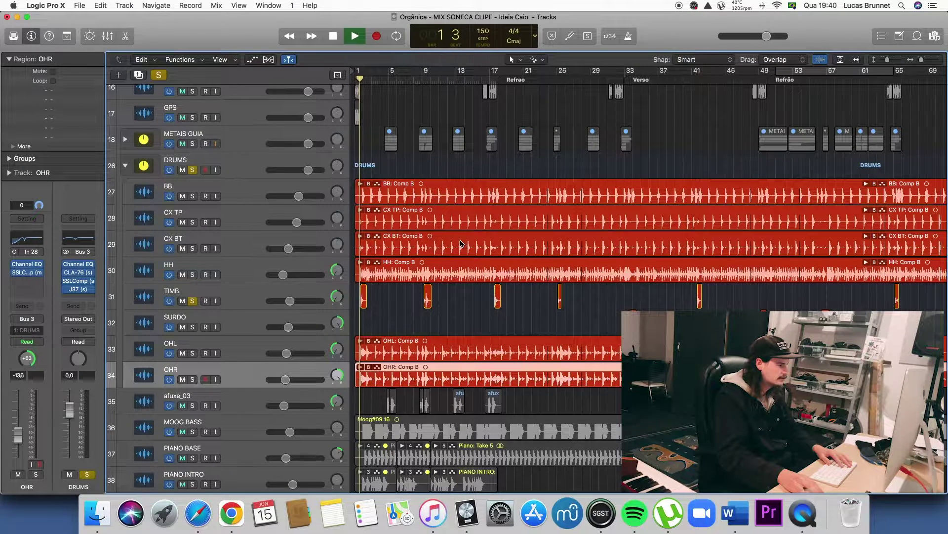
pyautogui.click(192, 170)
pyautogui.click(193, 300)
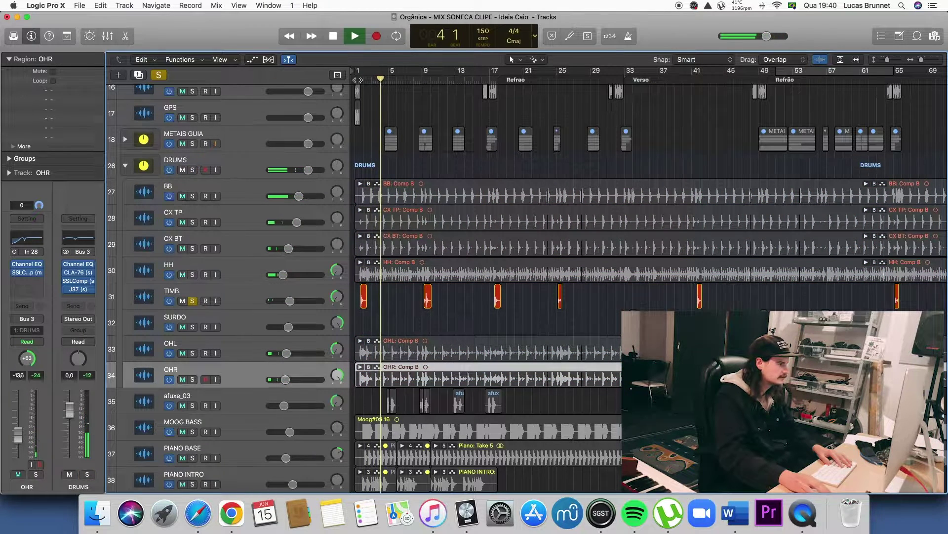
pyautogui.press('Return')
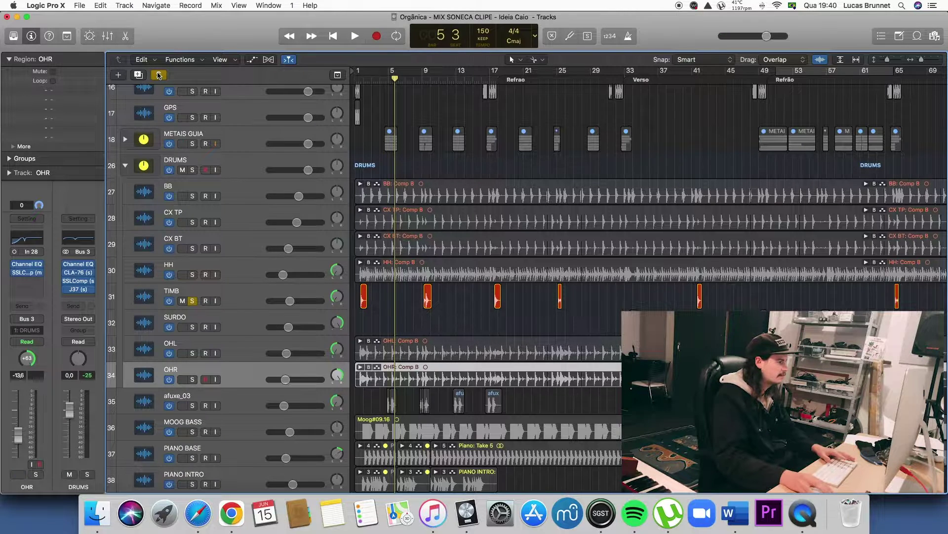
pyautogui.click(158, 75)
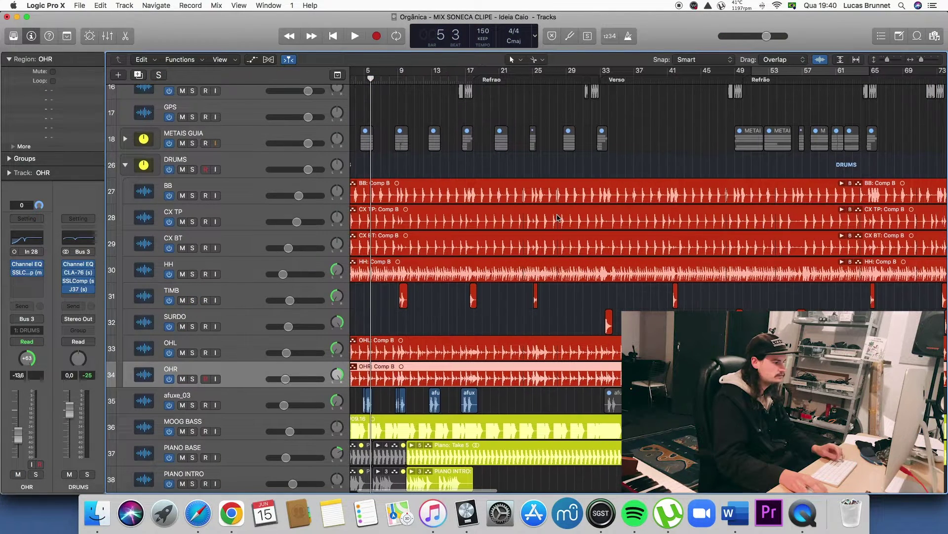
# Select the HH track and look over the drum regions up to the end of the arrangement
pyautogui.click(154, 275)
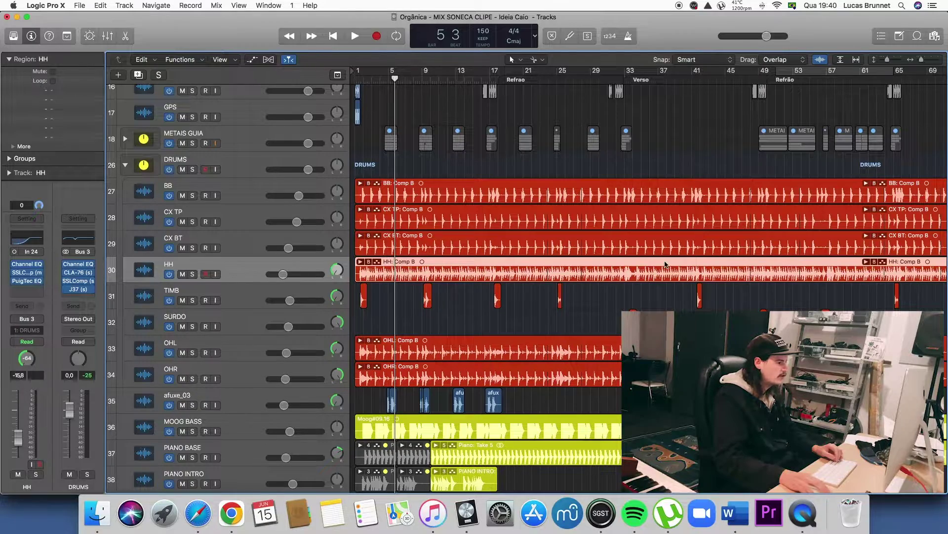
pyautogui.hscroll(3, 666, 264)
pyautogui.scroll(-1, 692, 247)
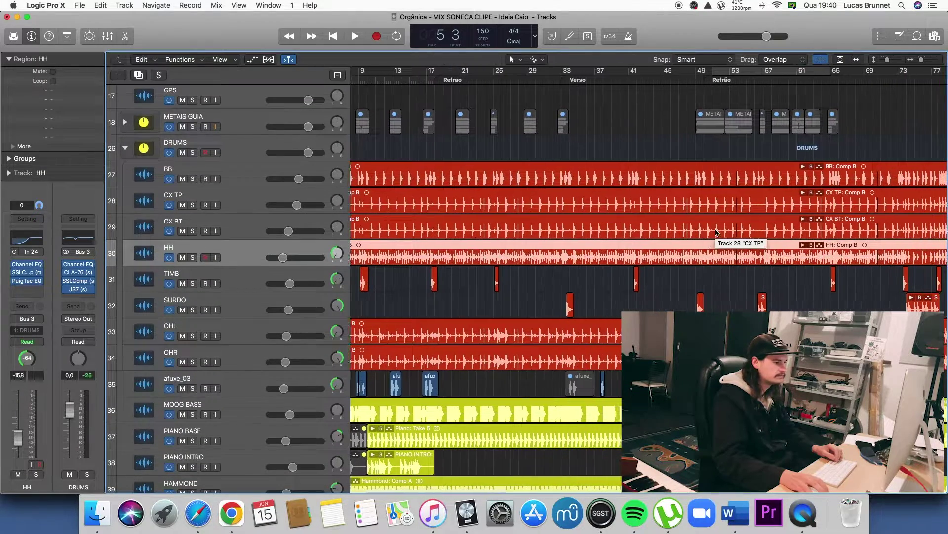
pyautogui.scroll(5, 716, 231)
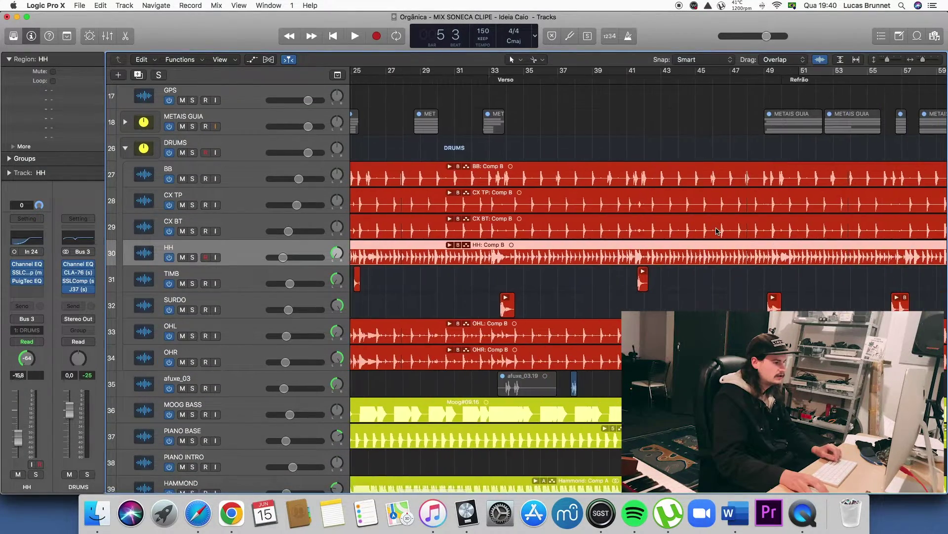
pyautogui.scroll(-8, 717, 231)
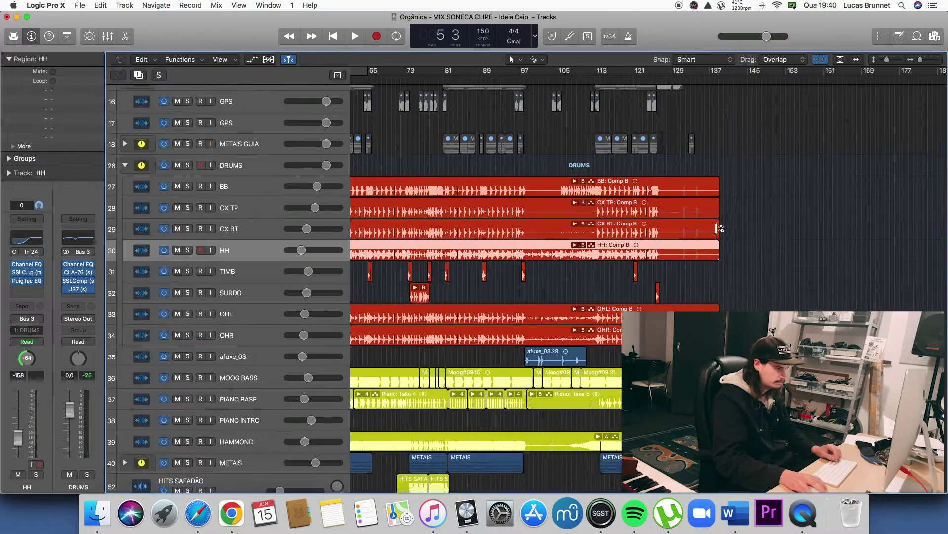
pyautogui.hscroll(-8, 717, 228)
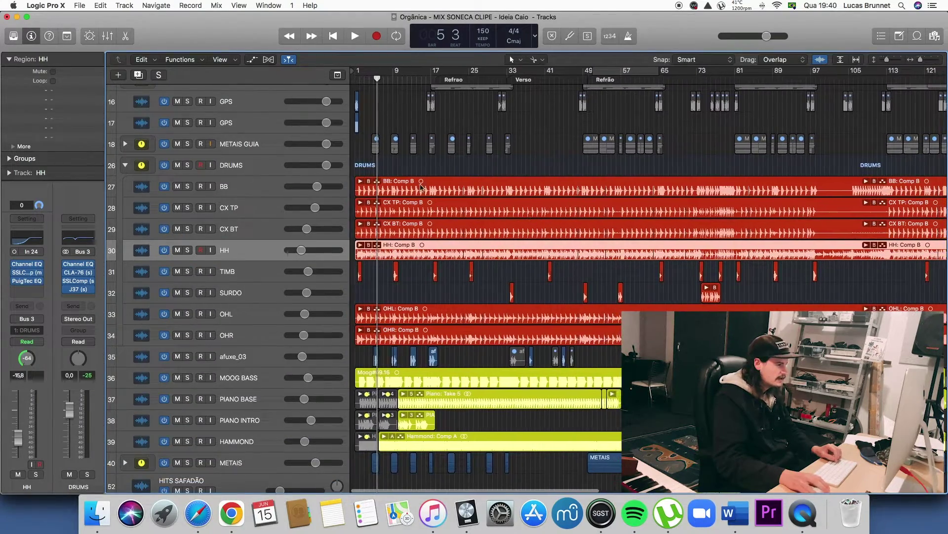
# Solo the DRUMS stack and the afuxe_03 track, and place the playhead at bar 4, beat 2
pyautogui.click(188, 166)
pyautogui.scroll(-3, 179, 293)
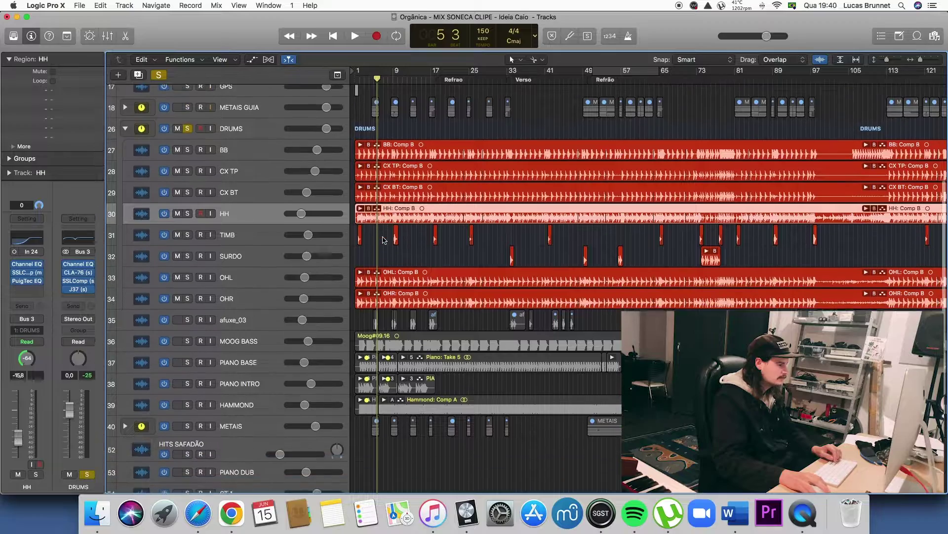
pyautogui.click(187, 296)
pyautogui.scroll(10, 498, 102)
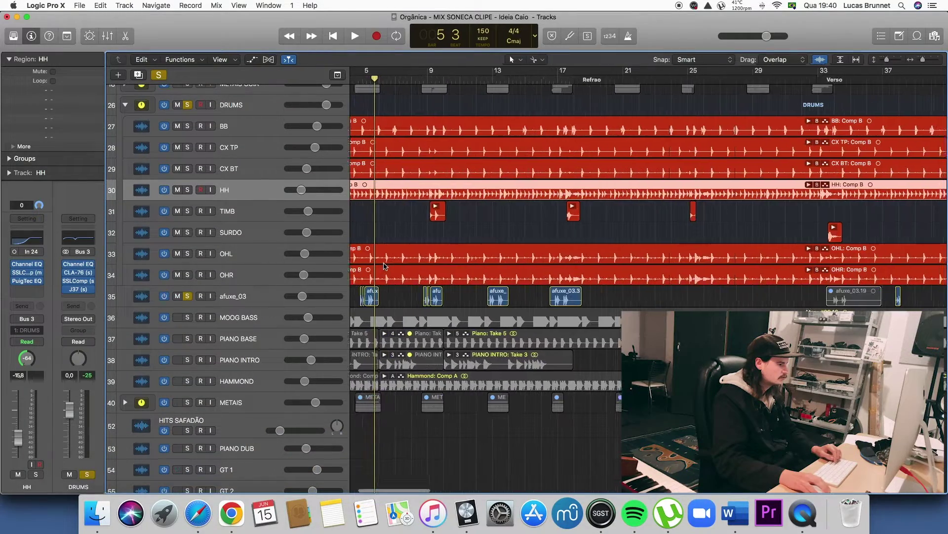
pyautogui.moveTo(480, 80); pyautogui.dragTo(439, 82)
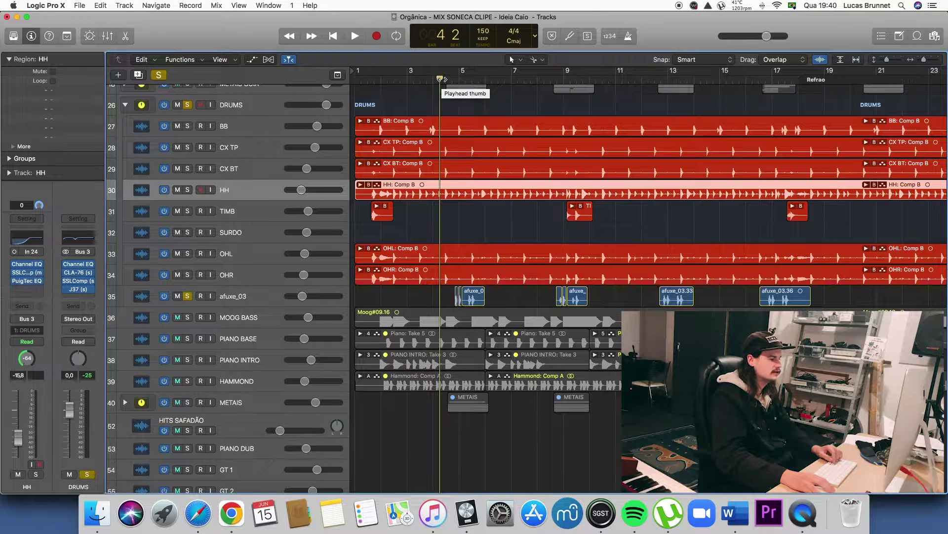
# Play the soloed drums and percussion, select the afuxe_03 track, and look over its regions along the timeline
pyautogui.click(530, 296)
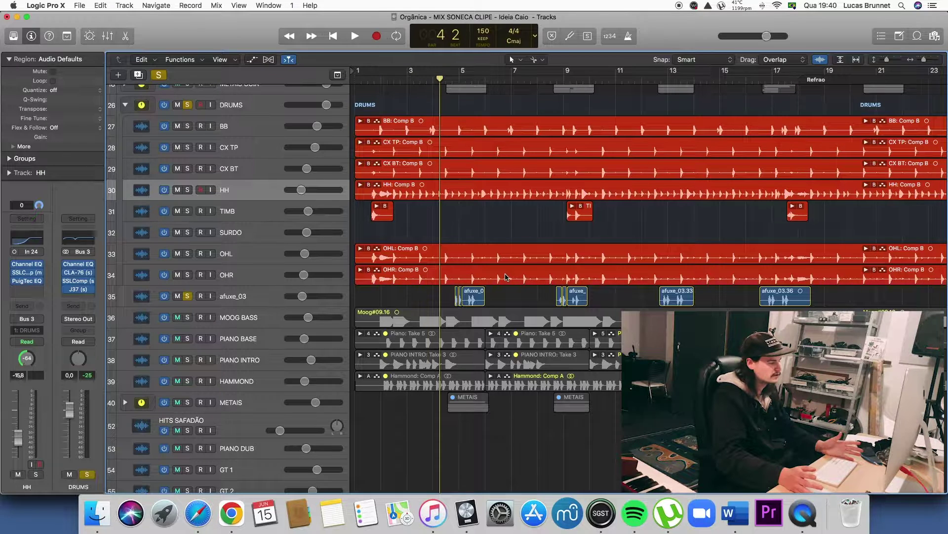
pyautogui.scroll(2, 517, 285)
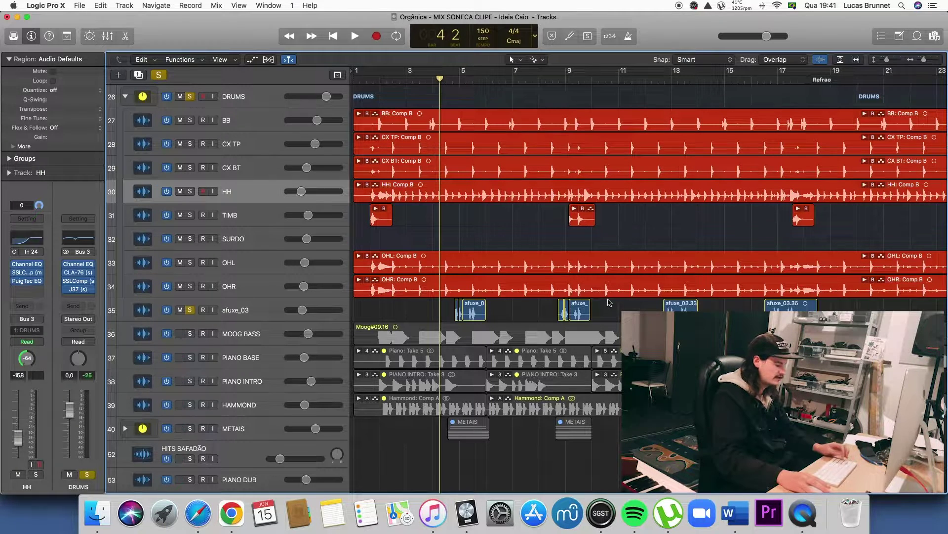
pyautogui.press('space')
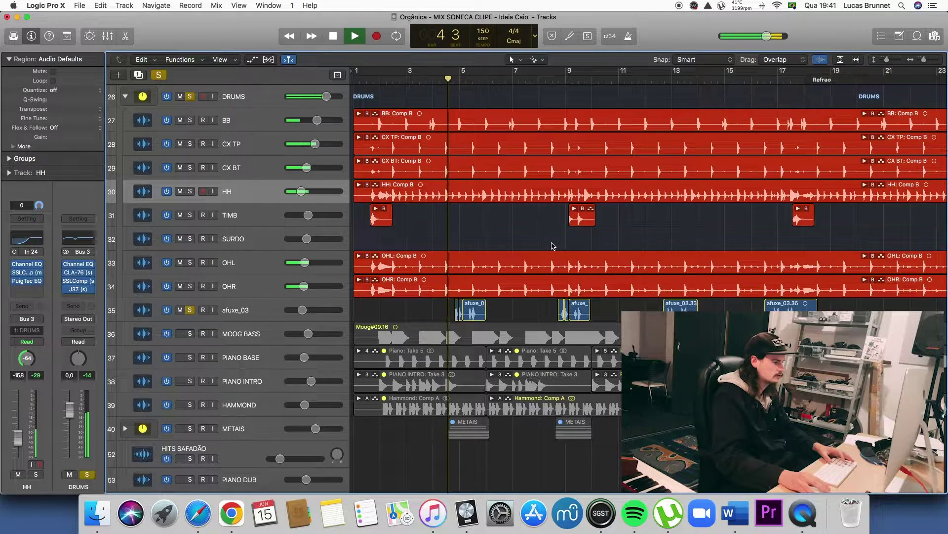
pyautogui.click(129, 306)
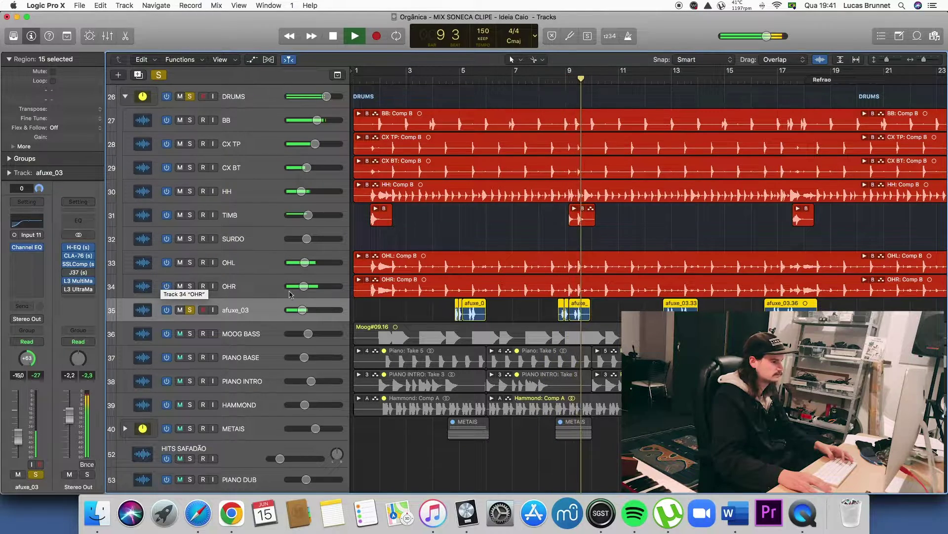
pyautogui.press('space')
pyautogui.hscroll(6, 650, 307)
pyautogui.press('super+Left')
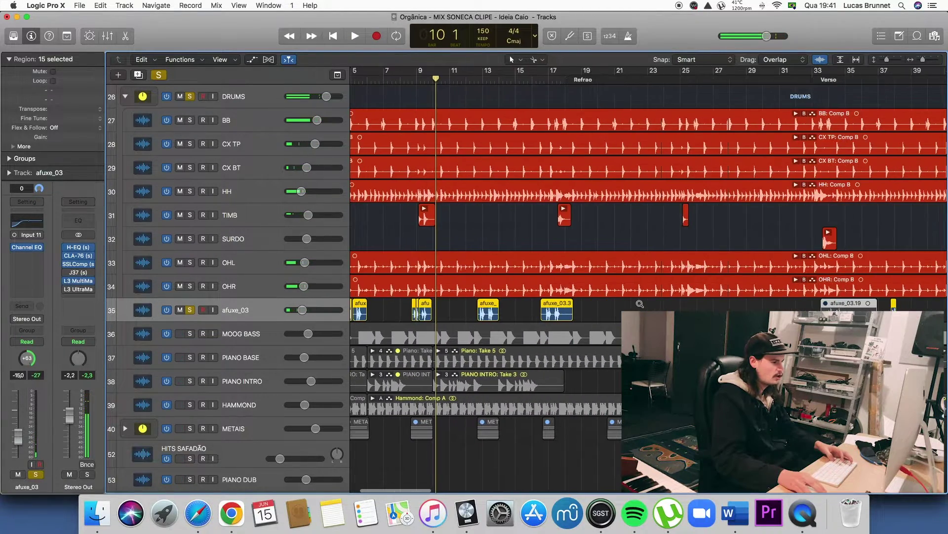
pyautogui.hscroll(-4, 593, 299)
pyautogui.hscroll(7, 573, 296)
pyautogui.hscroll(-6, 575, 295)
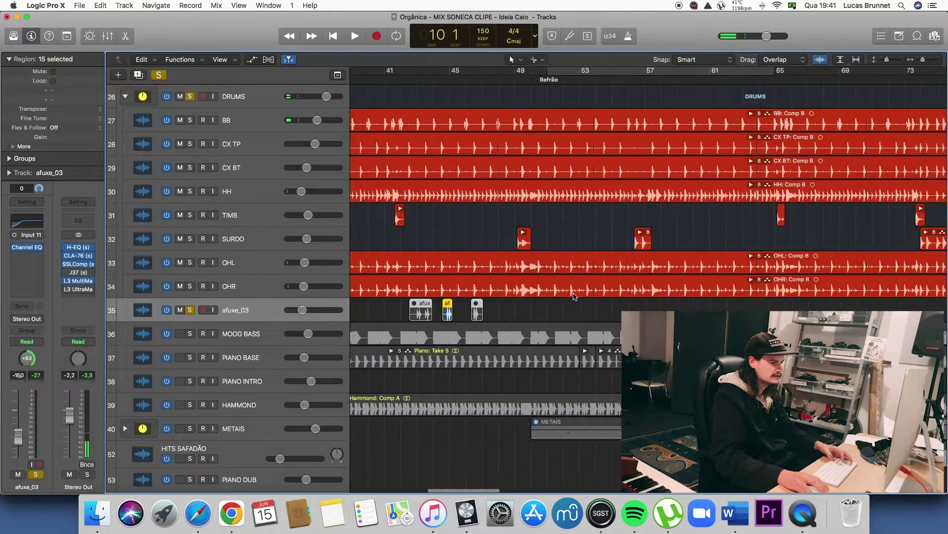
# Clear the current solos, solo the MOOG BASS track and play it from the start of the song
pyautogui.click(157, 75)
pyautogui.click(189, 335)
pyautogui.scroll(-2, 188, 336)
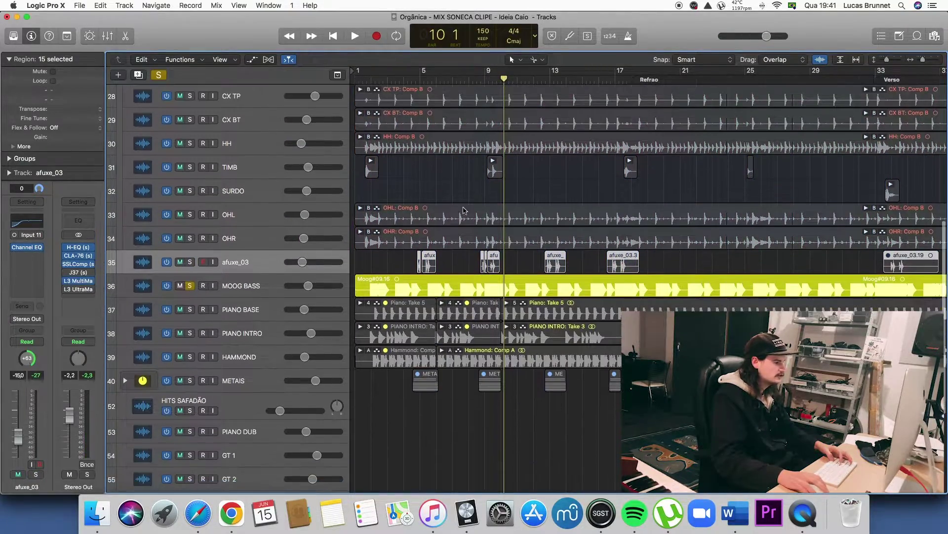
pyautogui.press('Return')
pyautogui.press('space')
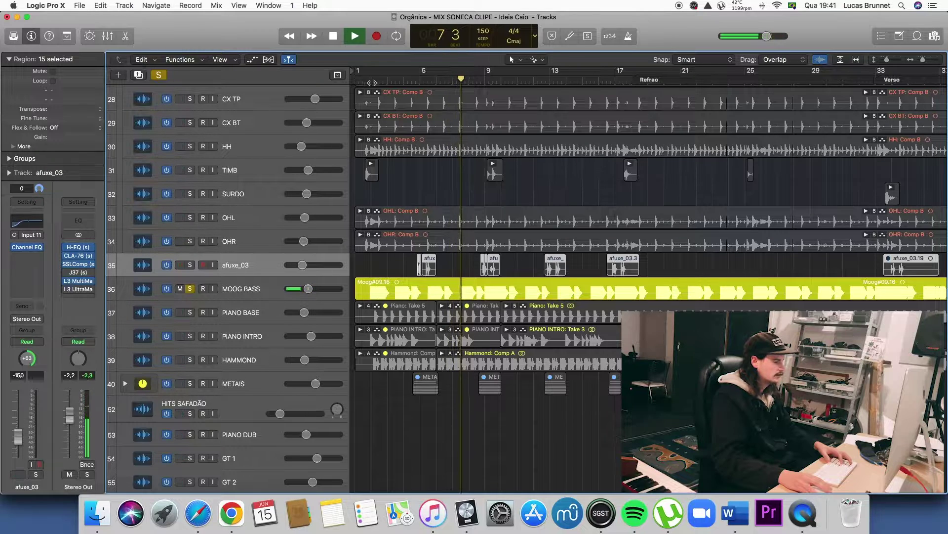
pyautogui.press('space')
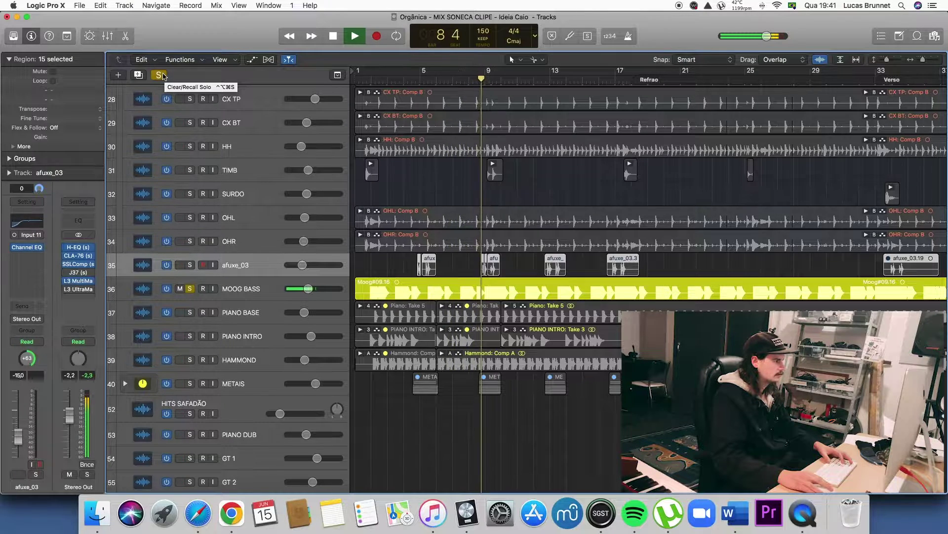
# Clear the solo and unmute the MOOG BASS track so it plays together with the drums
pyautogui.click(159, 74)
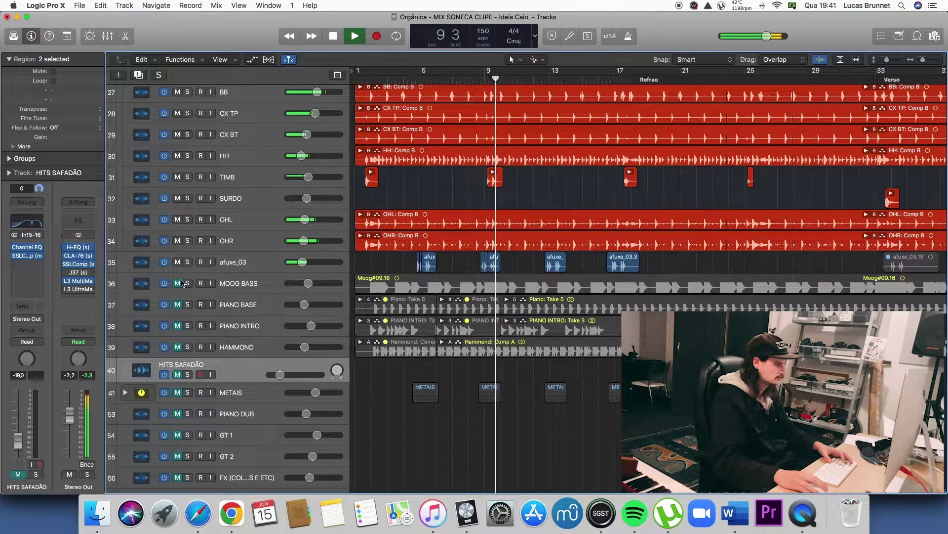
pyautogui.click(177, 283)
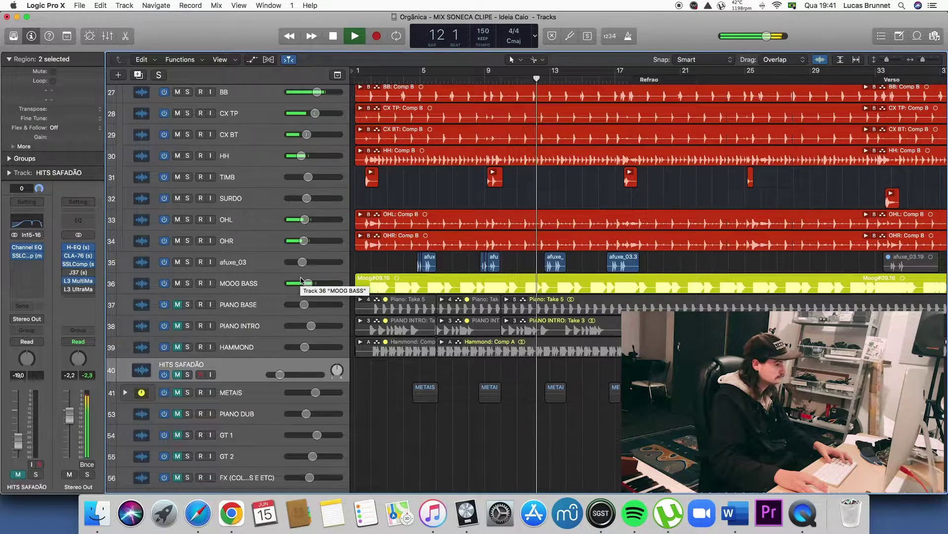
pyautogui.hscroll(2, 492, 304)
pyautogui.hscroll(10, 491, 304)
pyautogui.press('super+Left')
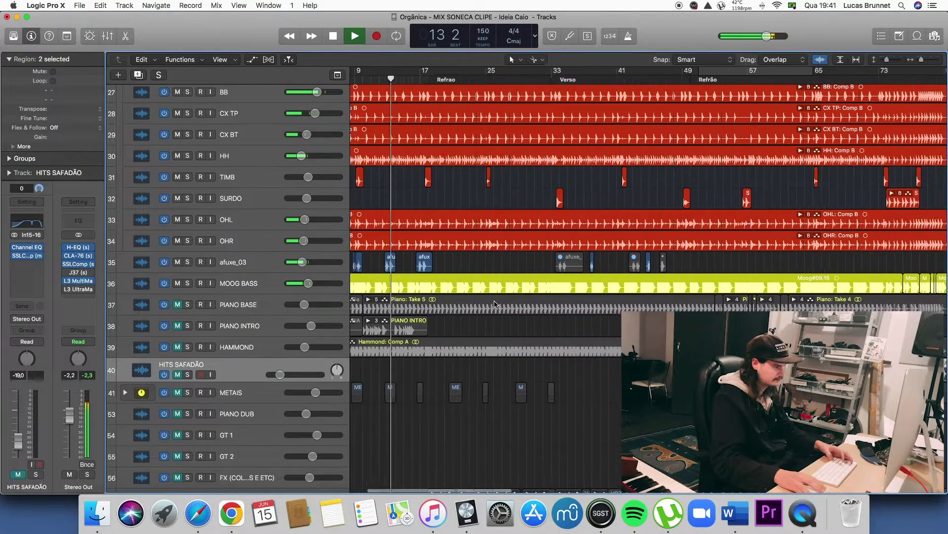
pyautogui.hscroll(-5, 495, 304)
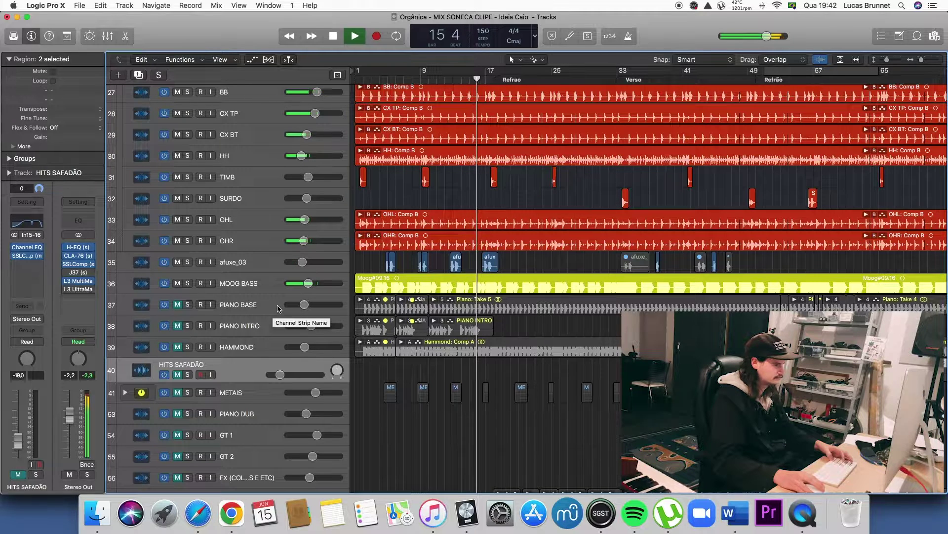
# Stop playback and unmute the PIANO BASE and HAMMOND tracks
pyautogui.press('space')
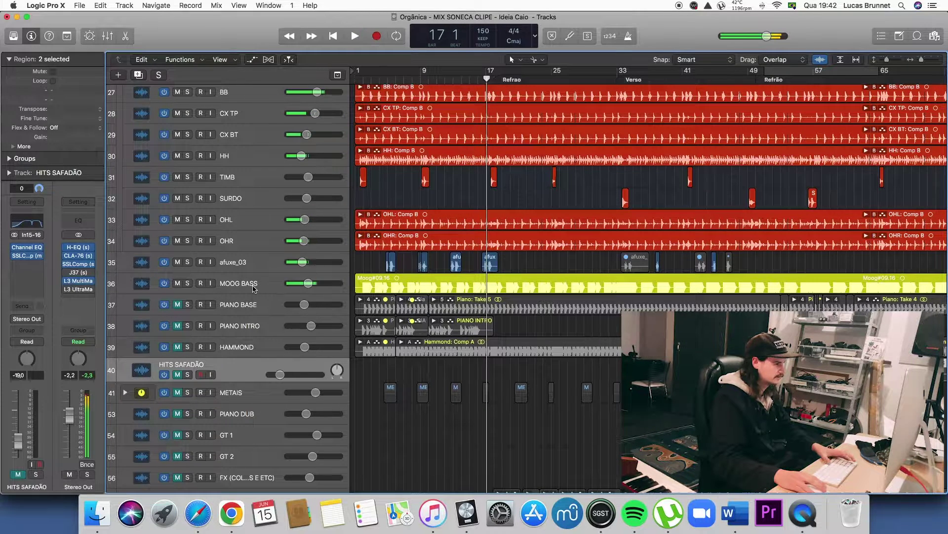
pyautogui.scroll(5, 279, 305)
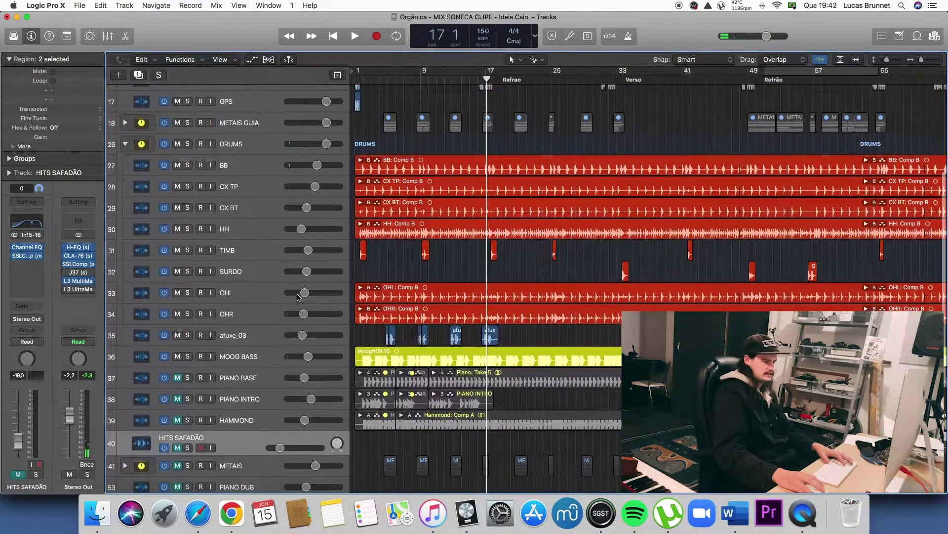
pyautogui.scroll(-3, 303, 295)
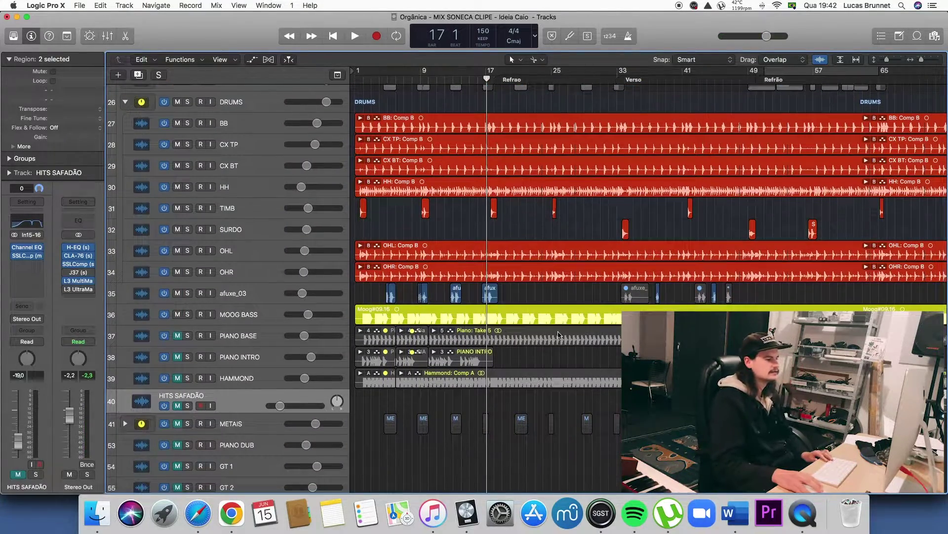
pyautogui.hscroll(3, 558, 334)
pyautogui.press('super+Left')
pyautogui.press('super+Left')
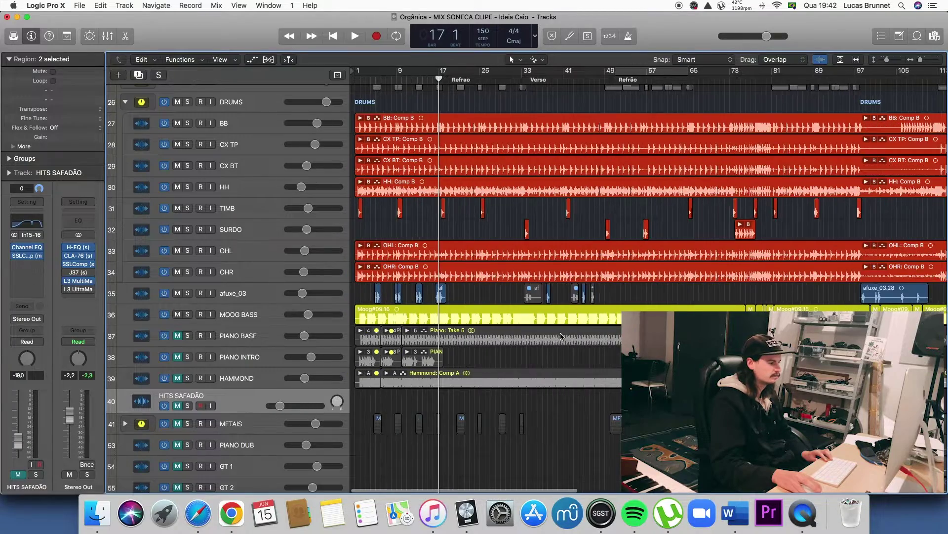
pyautogui.scroll(-6, 559, 334)
pyautogui.scroll(3, 558, 336)
pyautogui.scroll(1, 558, 336)
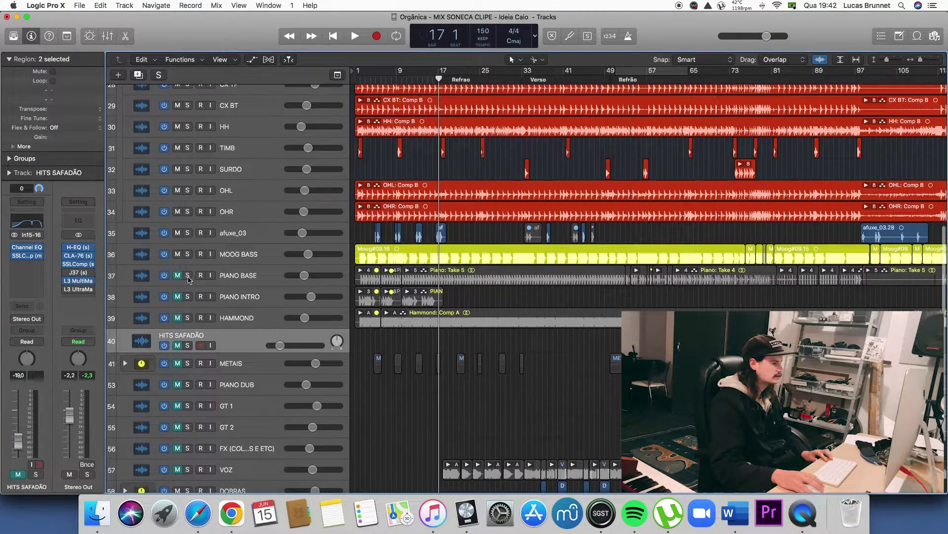
pyautogui.click(177, 275)
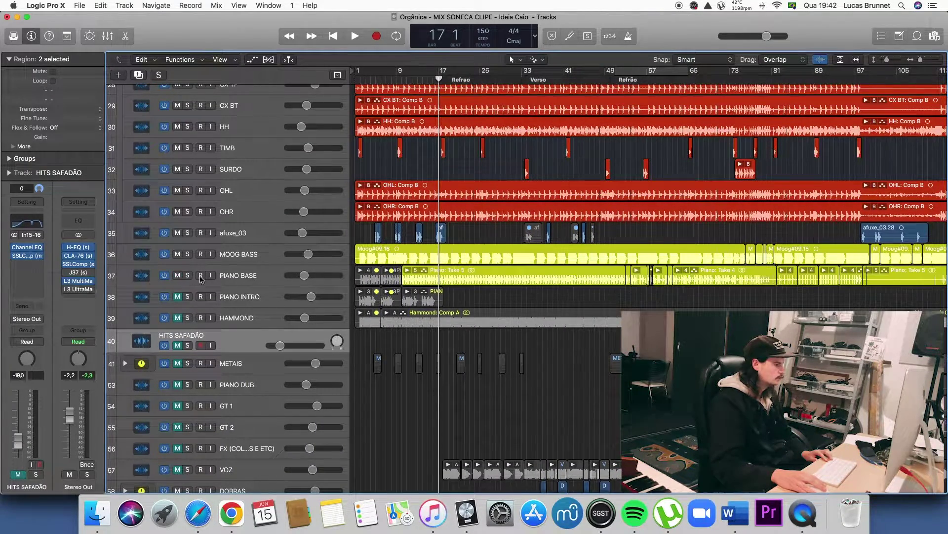
pyautogui.scroll(4, 255, 285)
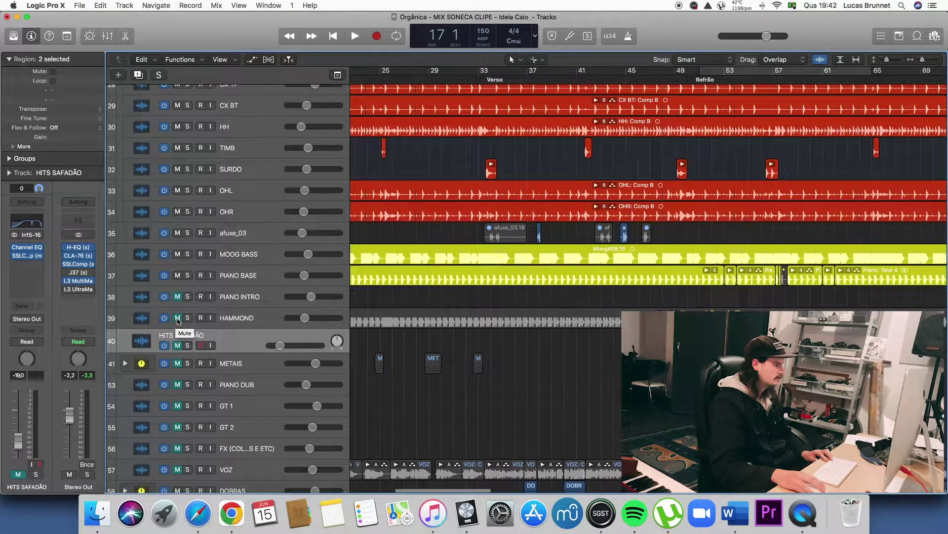
pyautogui.click(177, 318)
# During playback, solo the PIANO BASE, PIANO INTRO, HAMMOND and MOOG BASS tracks, and return the stopped playhead to bar 10
pyautogui.press('space')
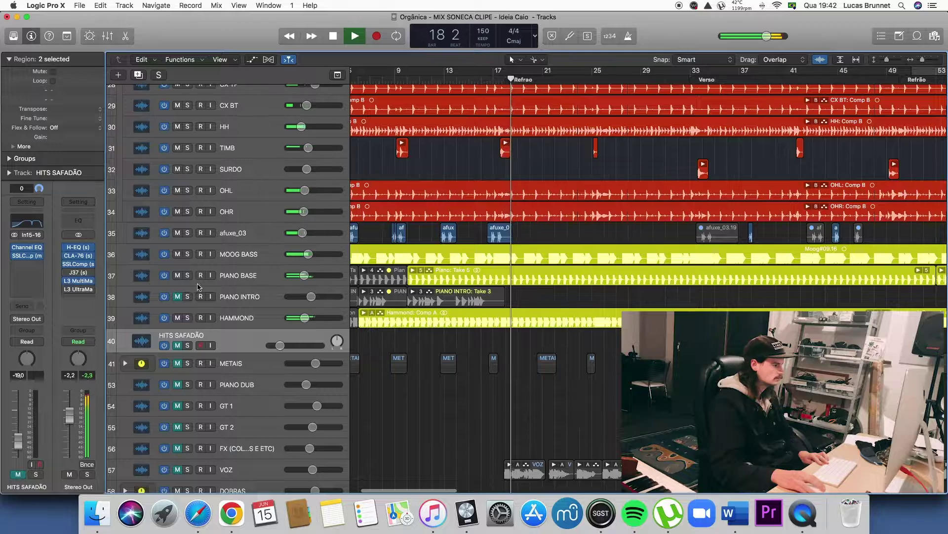
pyautogui.moveTo(187, 275); pyautogui.dragTo(188, 317)
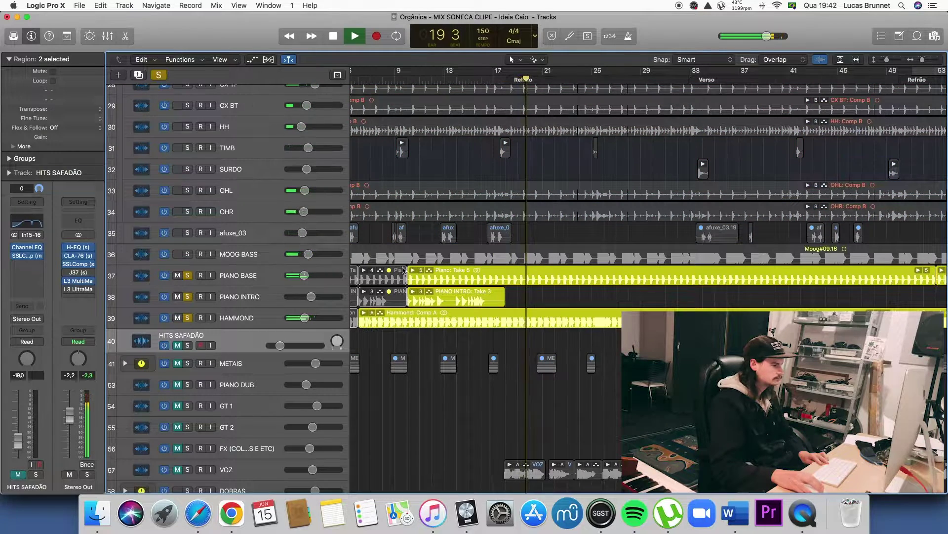
pyautogui.scroll(-5, 175, 401)
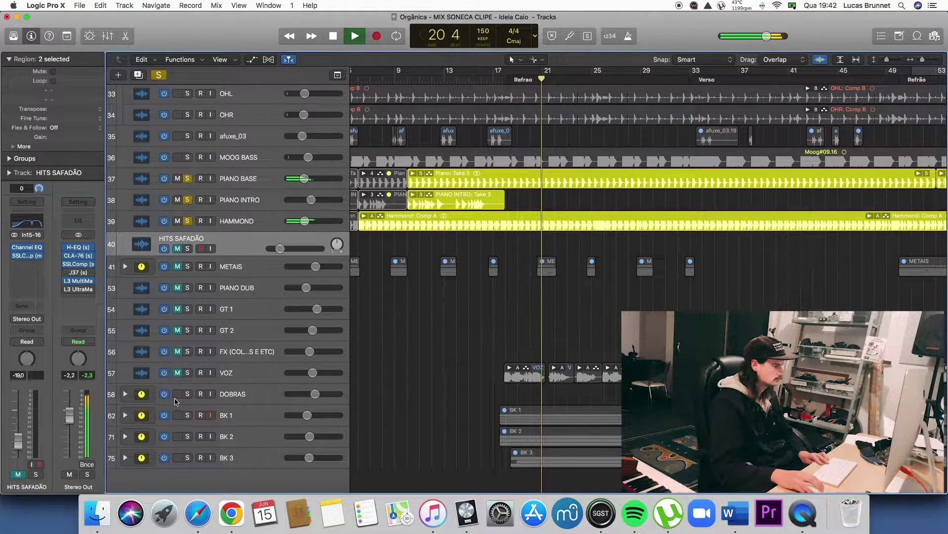
pyautogui.scroll(5, 176, 462)
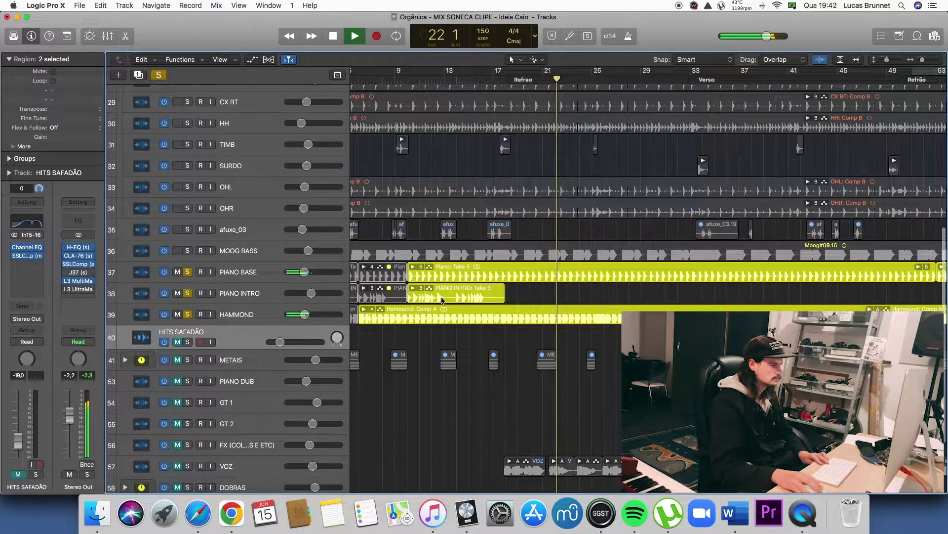
pyautogui.scroll(2, 442, 300)
pyautogui.press('space')
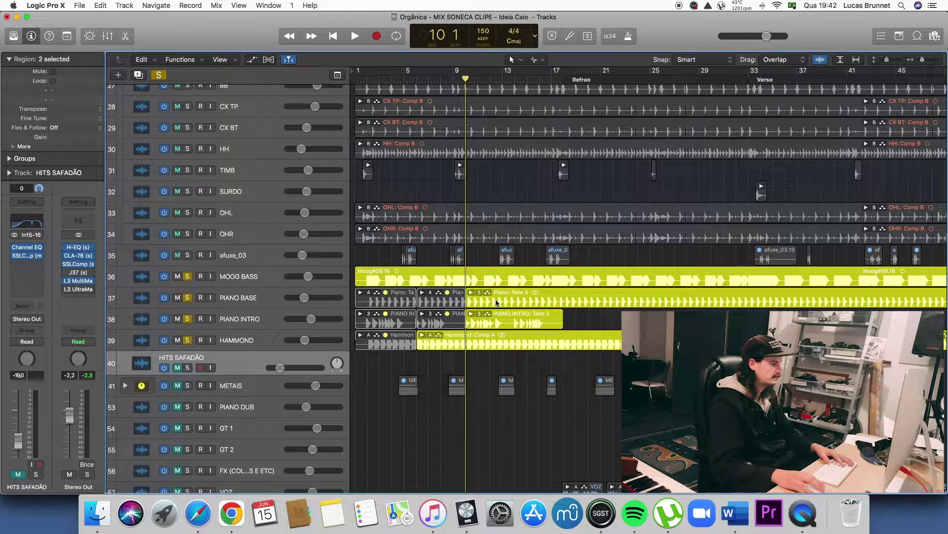
# Play from bar 10 and unmute the first regions of PIANO BASE, PIANO INTRO and HAMMOND and the second regions of both piano tracks
pyautogui.press('space')
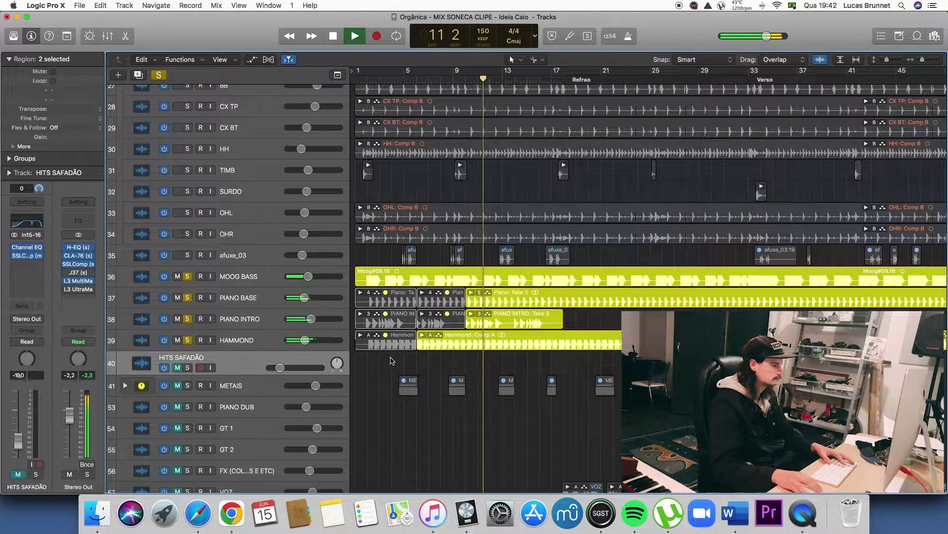
pyautogui.moveTo(396, 363); pyautogui.dragTo(378, 306)
pyautogui.click(437, 319)
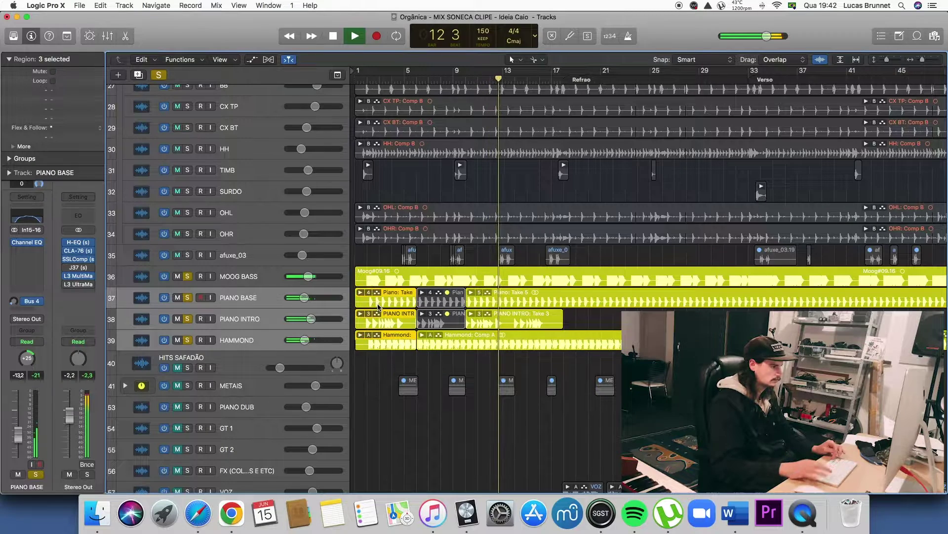
pyautogui.keyDown('shift'); pyautogui.click(434, 299); pyautogui.keyUp('shift')
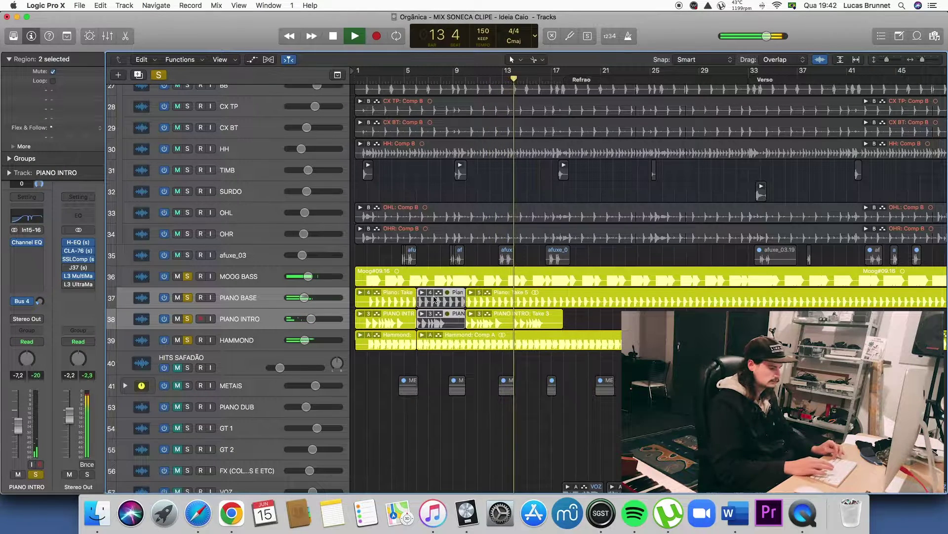
# Clear all solos to play the pianos and Hammond with the drums and bass, and stop playback at bar 21
pyautogui.hscroll(5, 693, 294)
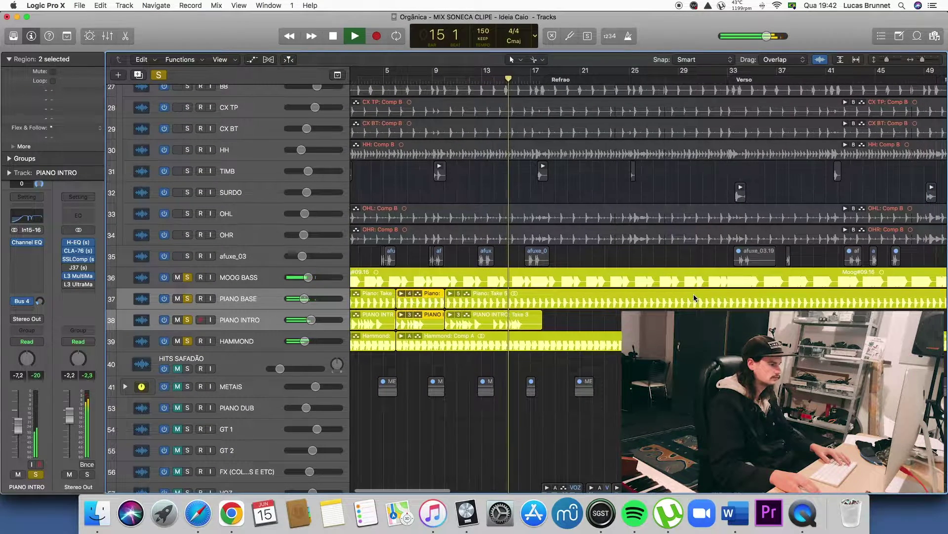
pyautogui.scroll(-2, 691, 291)
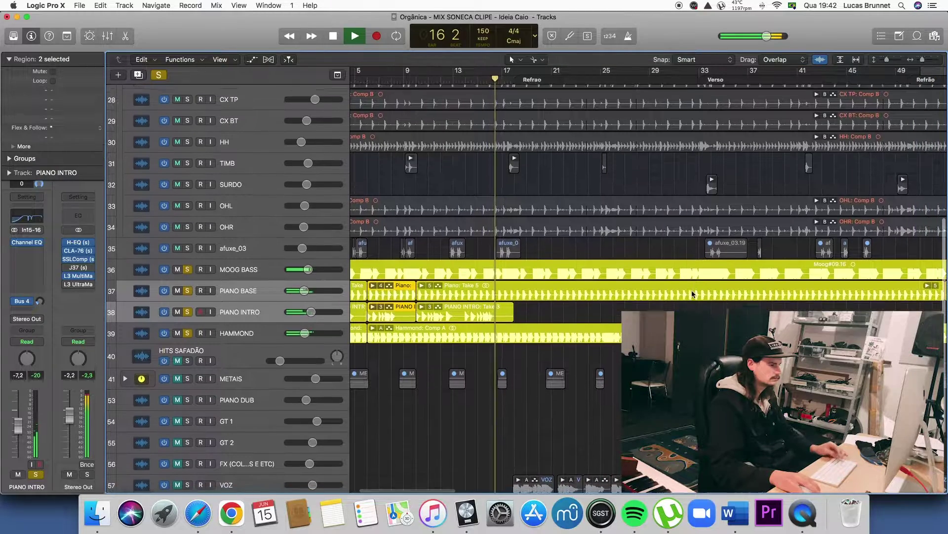
pyautogui.press('super+Left')
pyautogui.press('super+Left')
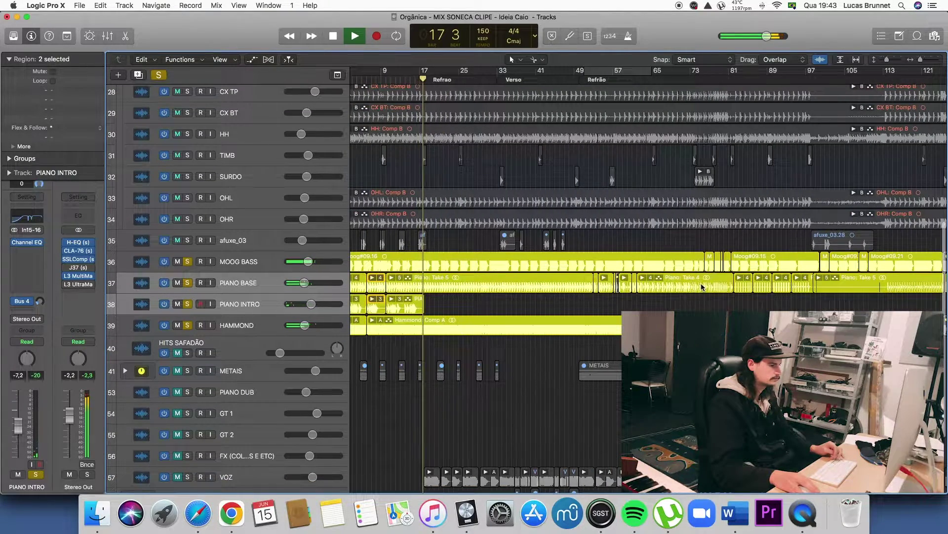
pyautogui.click(159, 75)
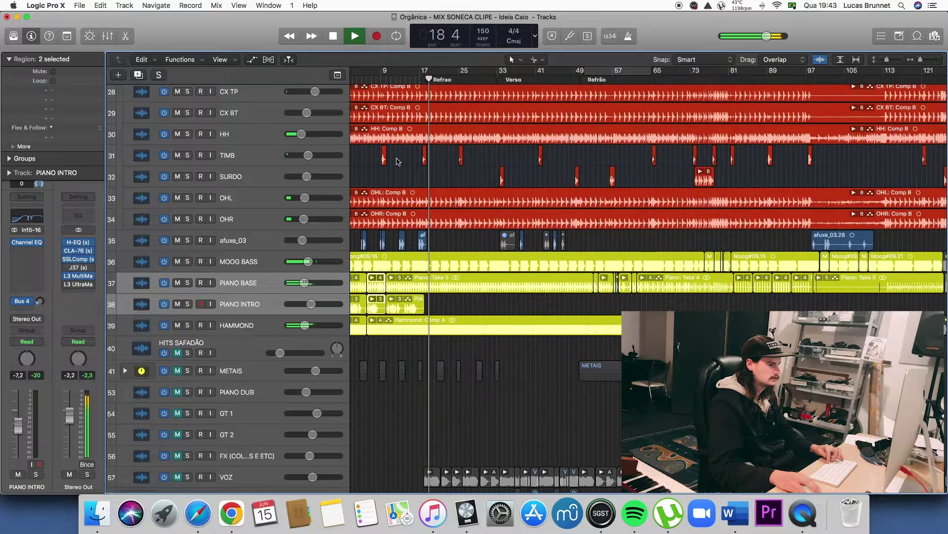
pyautogui.hscroll(3, 398, 161)
pyautogui.scroll(-5, 478, 177)
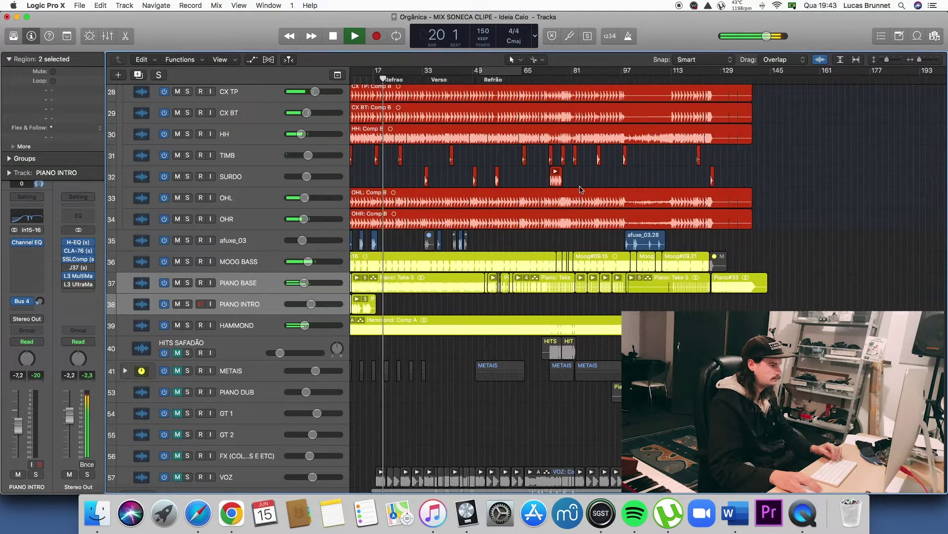
pyautogui.press('space')
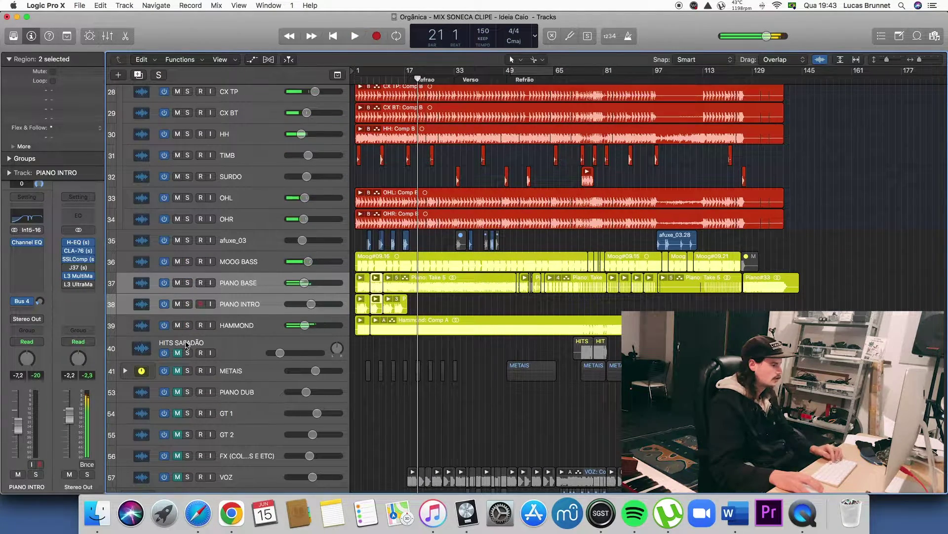
# Unmute the HITS SAFADÃO track, solo it and play it from bar 73
pyautogui.scroll(3, 475, 294)
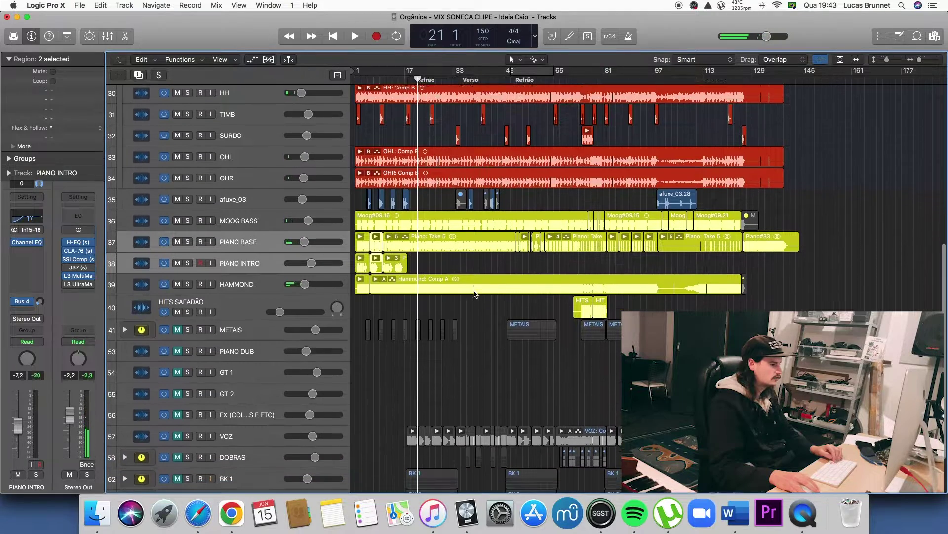
pyautogui.hscroll(2, 477, 291)
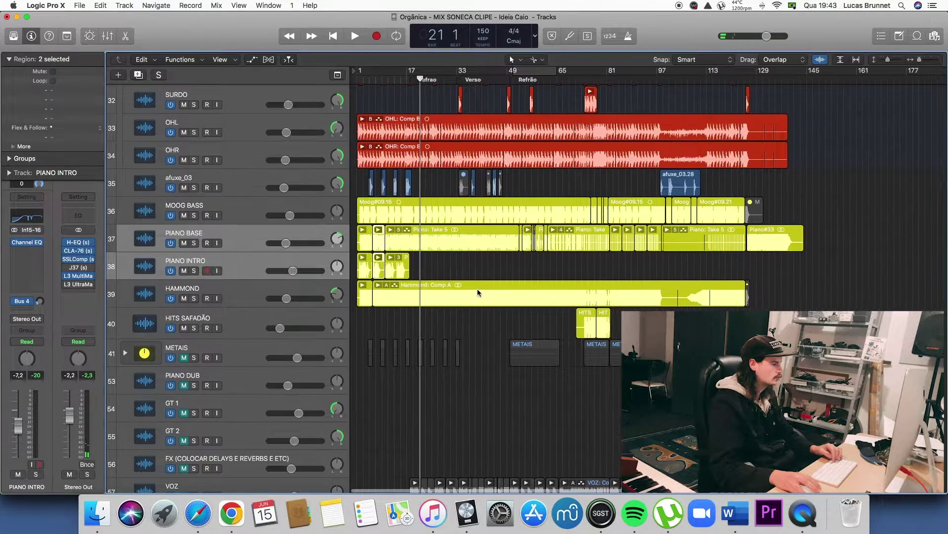
pyautogui.hscroll(5, 507, 278)
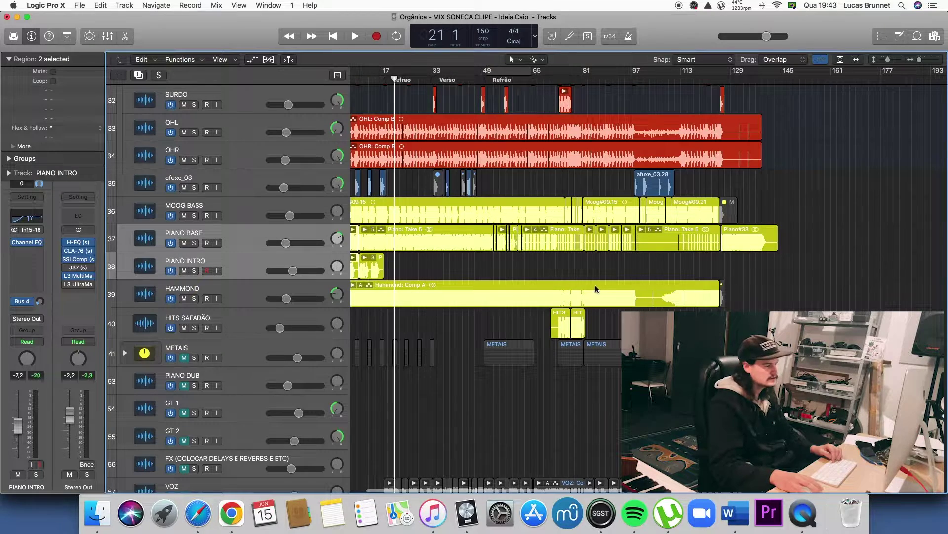
pyautogui.hscroll(6, 597, 287)
pyautogui.hscroll(6, 615, 290)
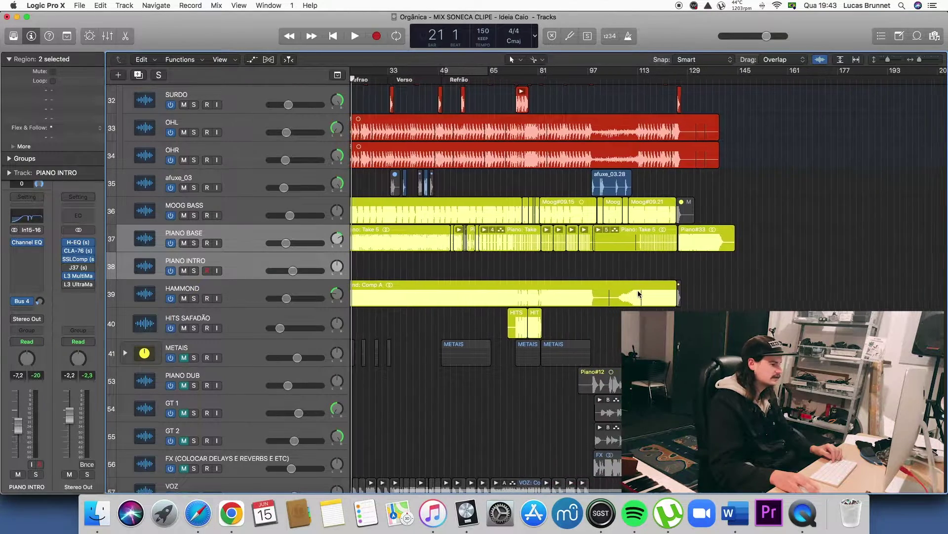
pyautogui.press('super+Right')
pyautogui.press('super+Right')
pyautogui.press('super+Right')
pyautogui.hscroll(10, 639, 294)
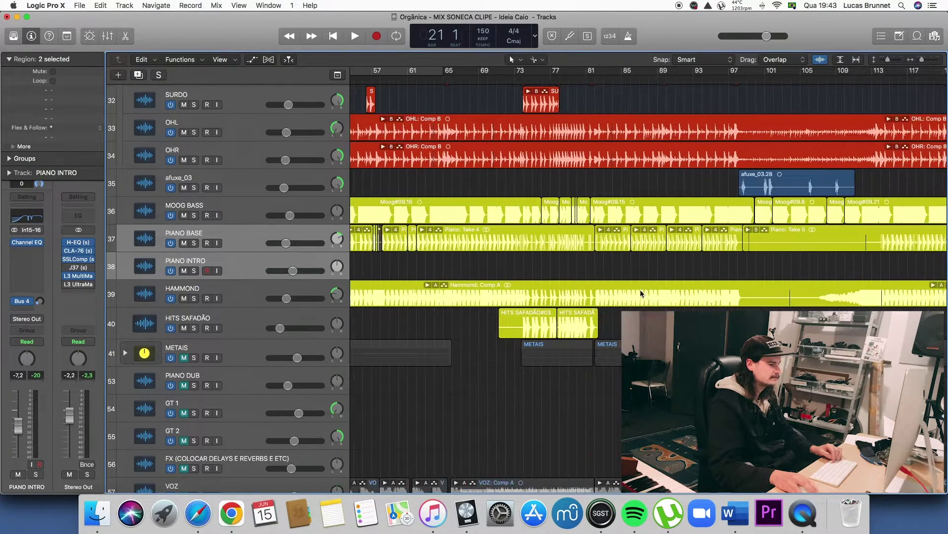
pyautogui.click(517, 77)
pyautogui.click(191, 328)
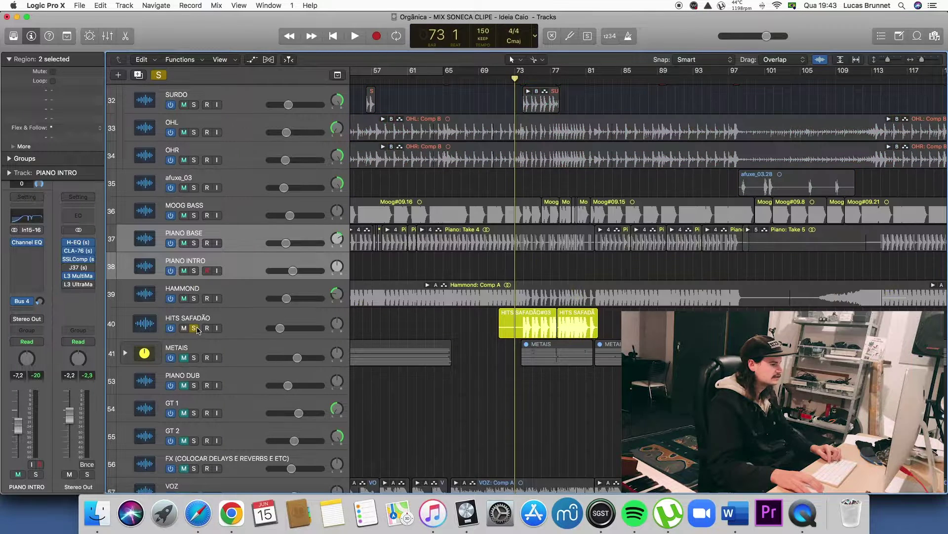
pyautogui.press('space')
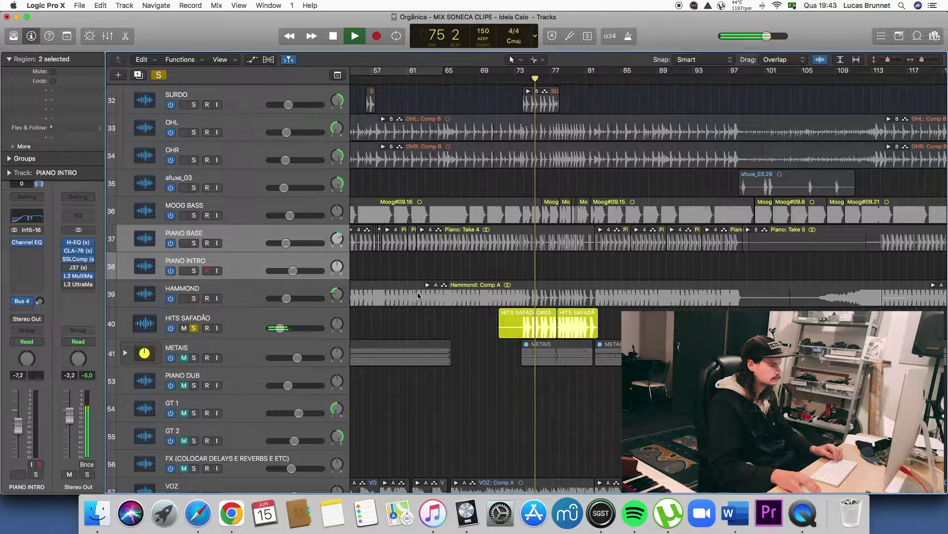
# Clear the solo to play the hits within the full arrangement, and slightly lower the SURDO track's volume
pyautogui.click(159, 75)
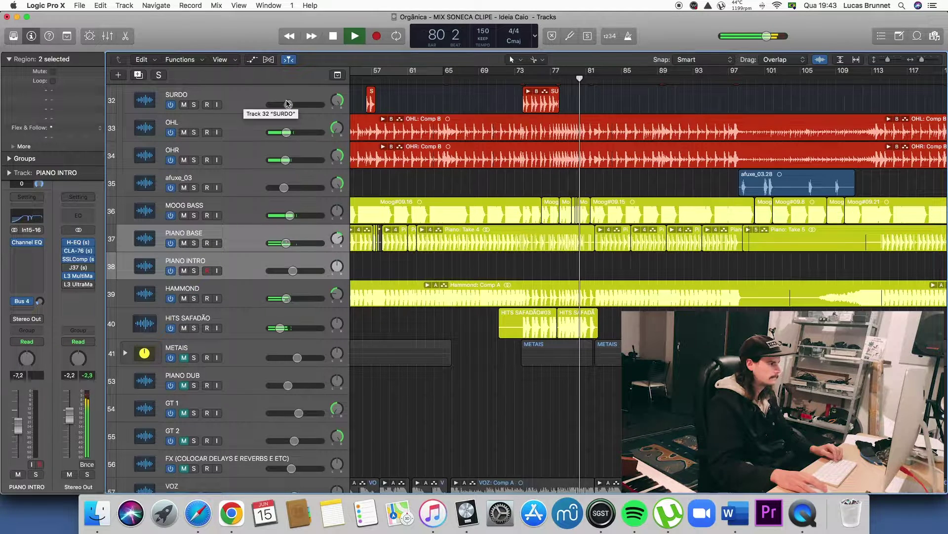
pyautogui.moveTo(288, 105); pyautogui.dragTo(283, 105)
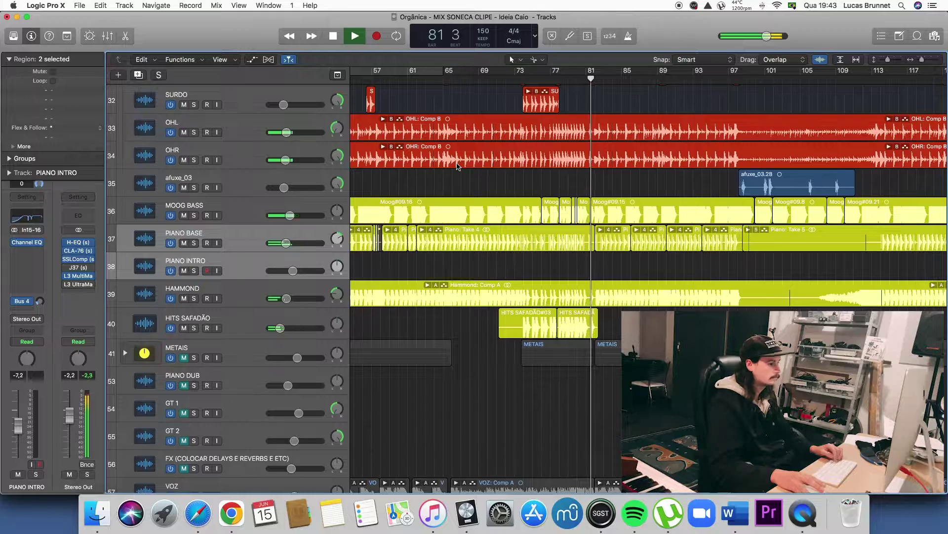
pyautogui.press('space')
# Unmute the METAIS stack so the brass joins the arrangement
pyautogui.hscroll(-3, 653, 253)
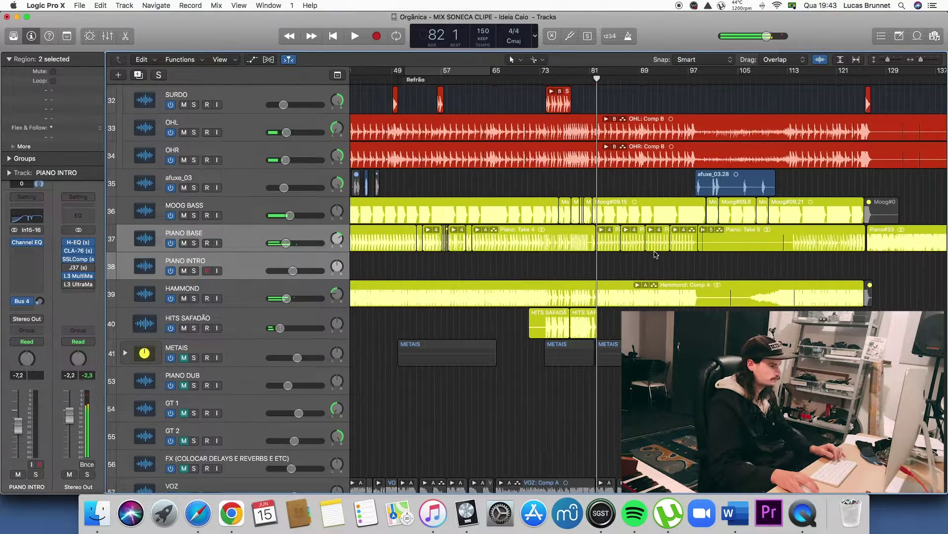
pyautogui.scroll(-2, 655, 253)
pyautogui.hscroll(-4, 660, 251)
pyautogui.hscroll(-4, 661, 250)
pyautogui.scroll(-2, 661, 250)
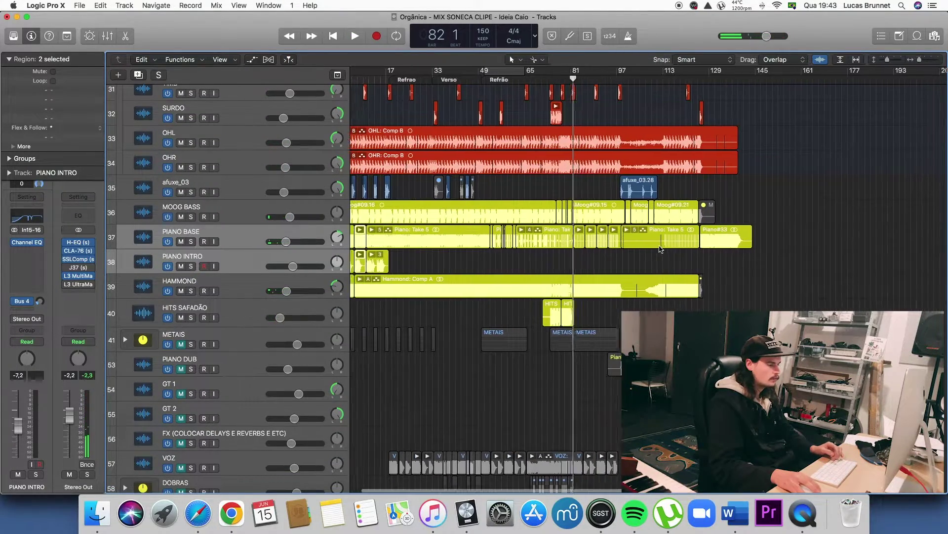
pyautogui.scroll(5, 661, 250)
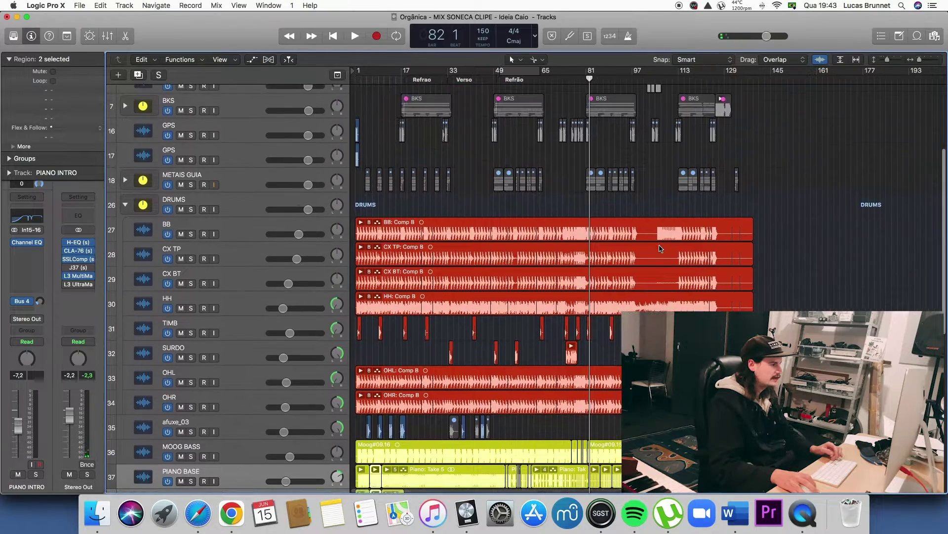
pyautogui.scroll(-10, 661, 248)
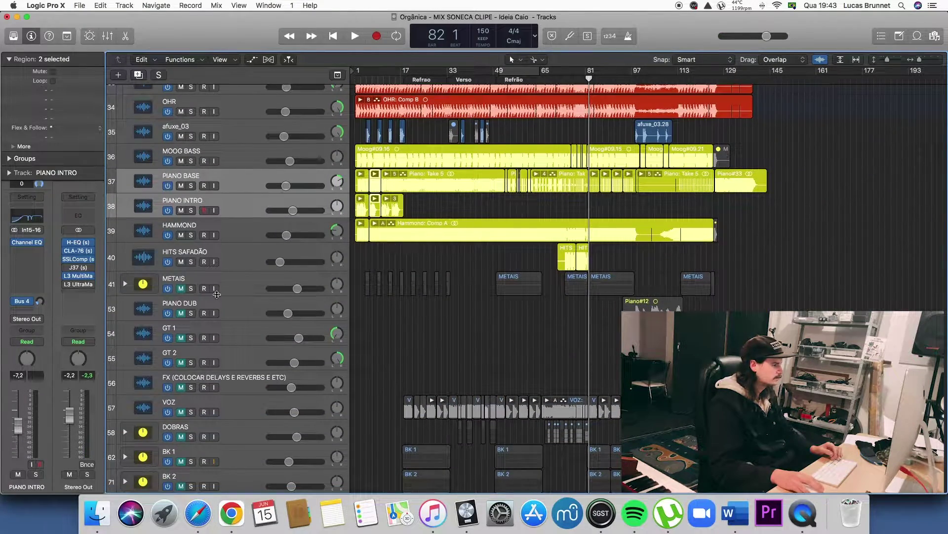
pyautogui.click(181, 289)
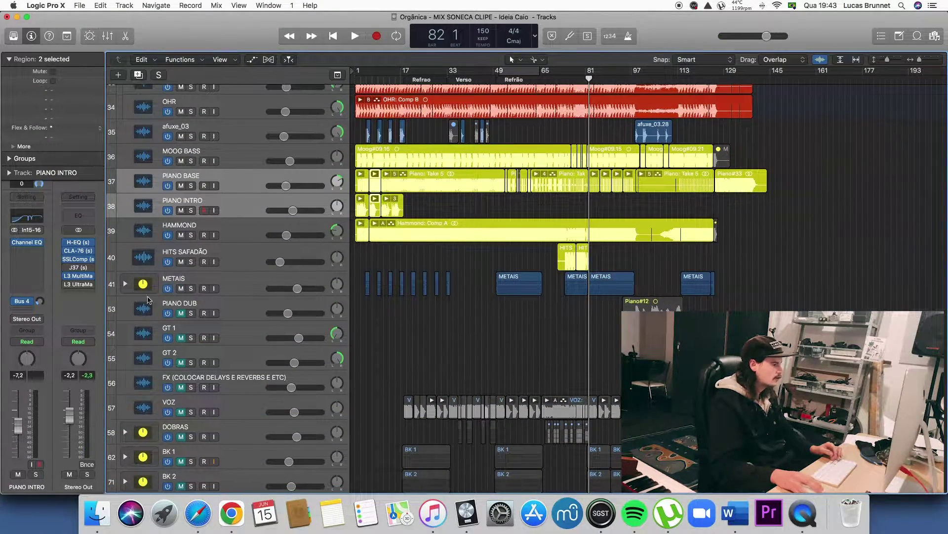
# Expand the METAIS stack and zoom in on its individual brass tracks in the opening bars
pyautogui.click(138, 283)
pyautogui.click(125, 285)
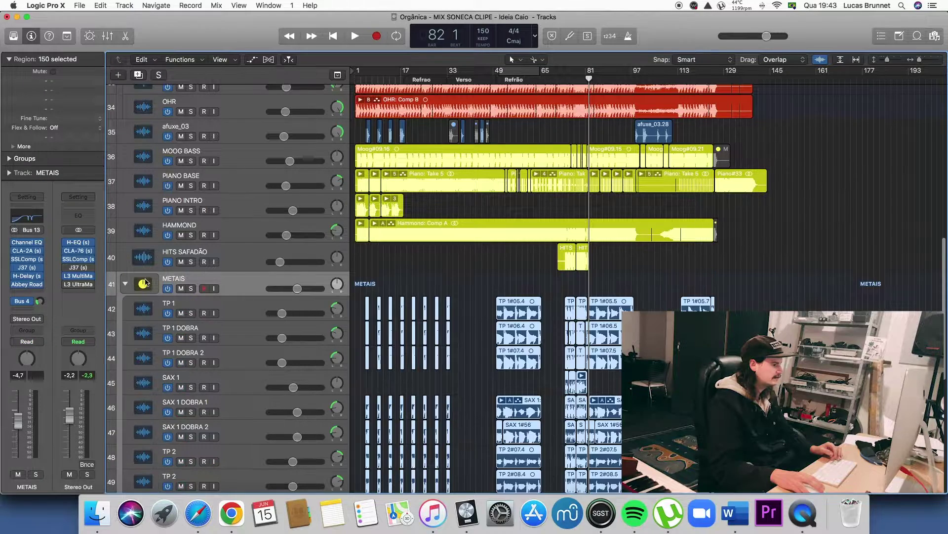
pyautogui.scroll(-8, 478, 275)
pyautogui.click(479, 275)
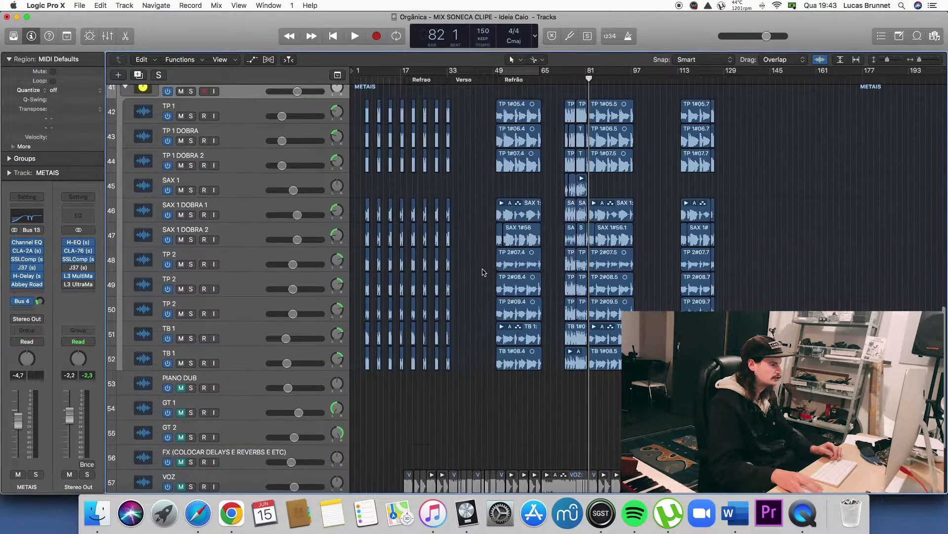
pyautogui.scroll(5, 482, 273)
pyautogui.scroll(10, 482, 272)
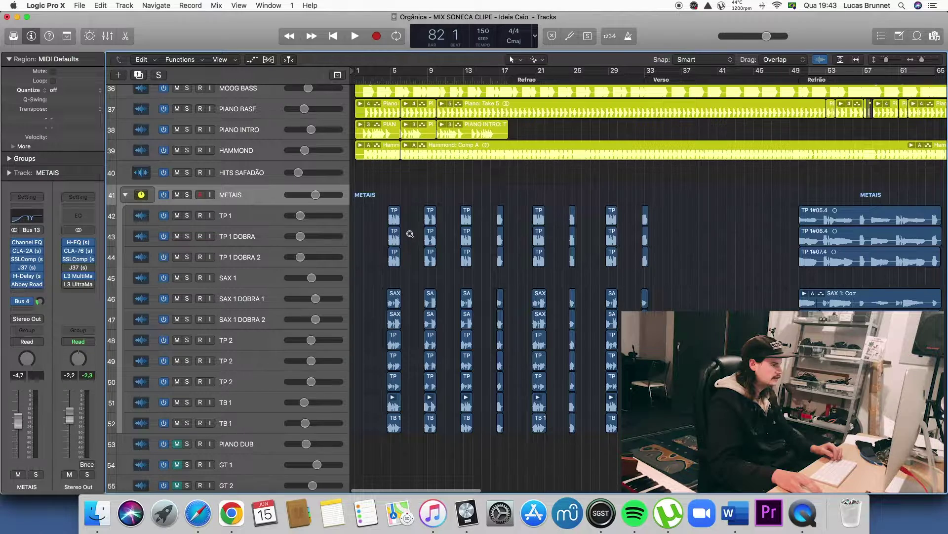
pyautogui.scroll(6, 410, 234)
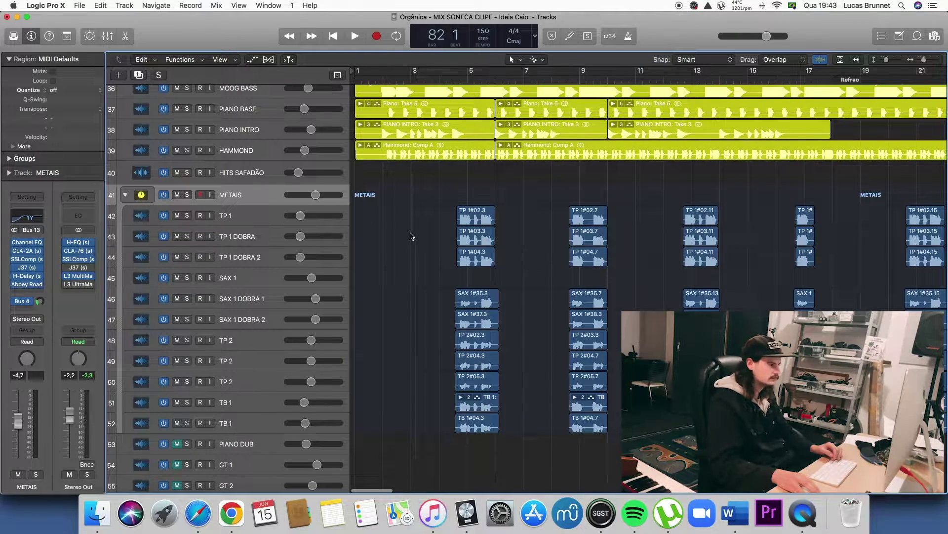
pyautogui.hscroll(3, 410, 236)
pyautogui.hscroll(-3, 410, 236)
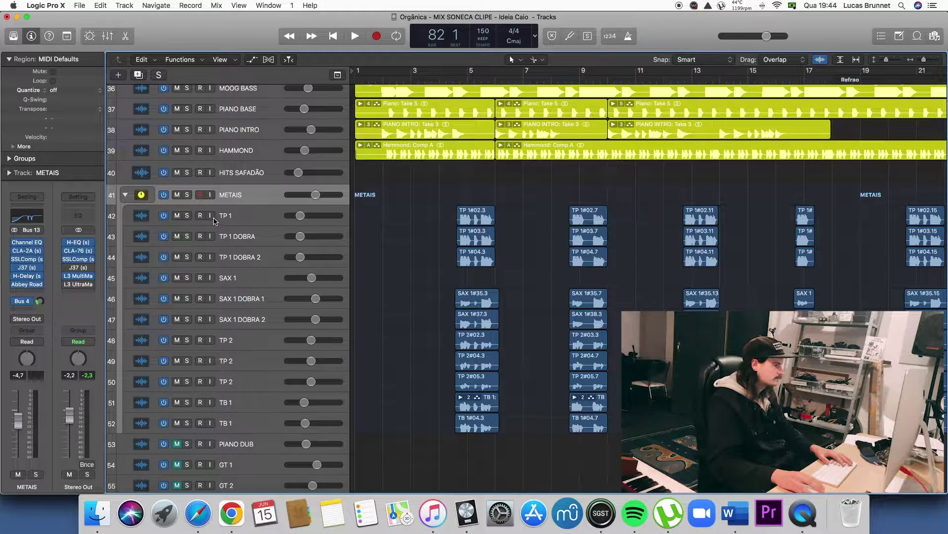
# Solo TP 1, TP 1 DOBRA and TP 1 DOBRA 2, play them from bar 4, and clear the solo and stop playback
pyautogui.moveTo(187, 216); pyautogui.dragTo(186, 257)
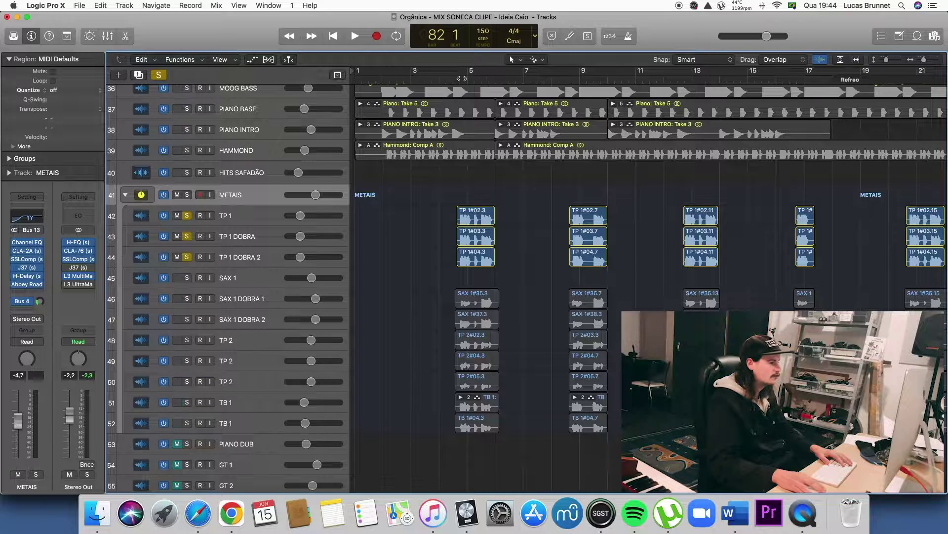
pyautogui.click(453, 78)
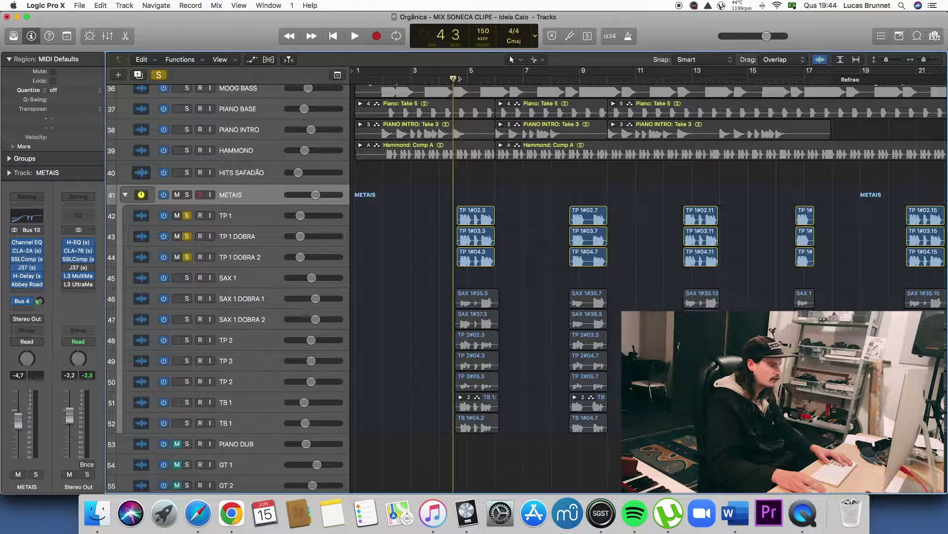
pyautogui.press('space')
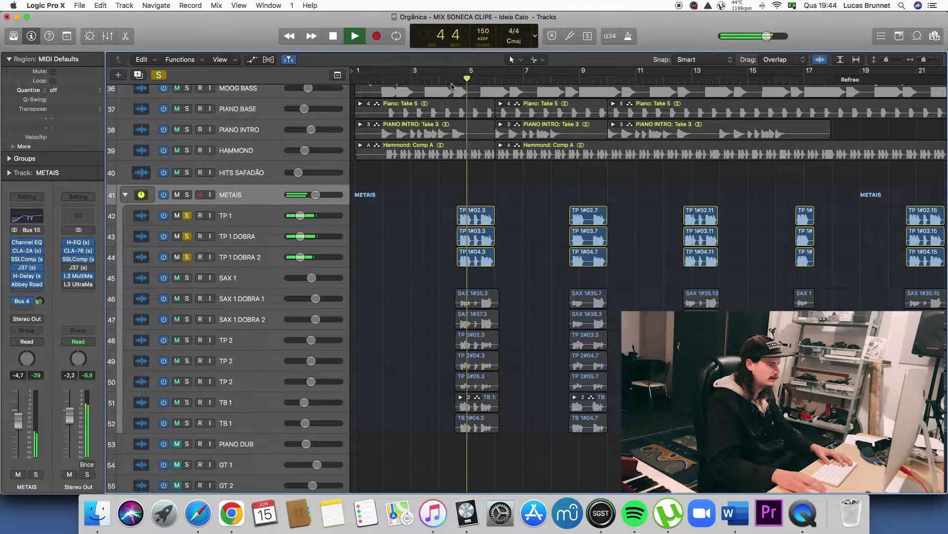
pyautogui.click(158, 75)
pyautogui.press('space')
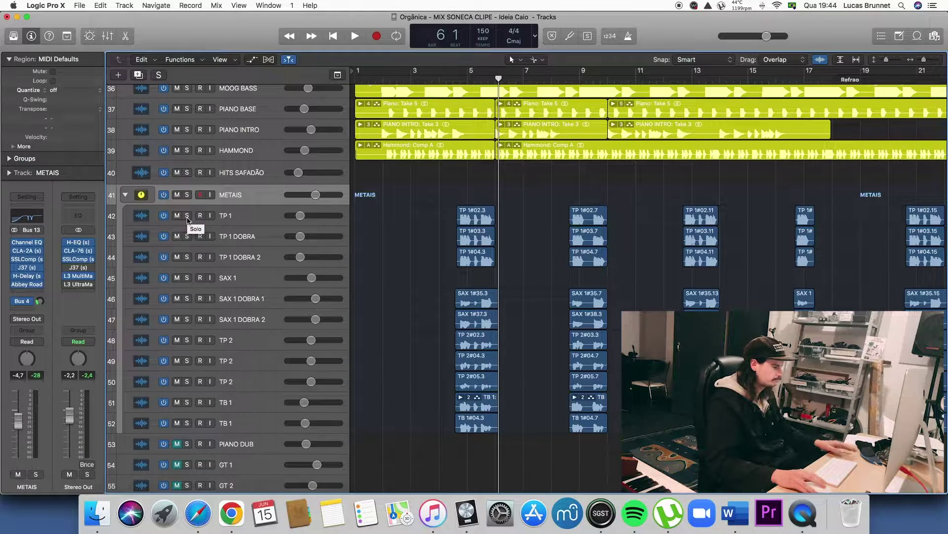
# Solo the brass tracks group by group, from TP 1 and SAX 1 with their doubles to TP 2 and TB 1, and clear all solos
pyautogui.click(250, 220)
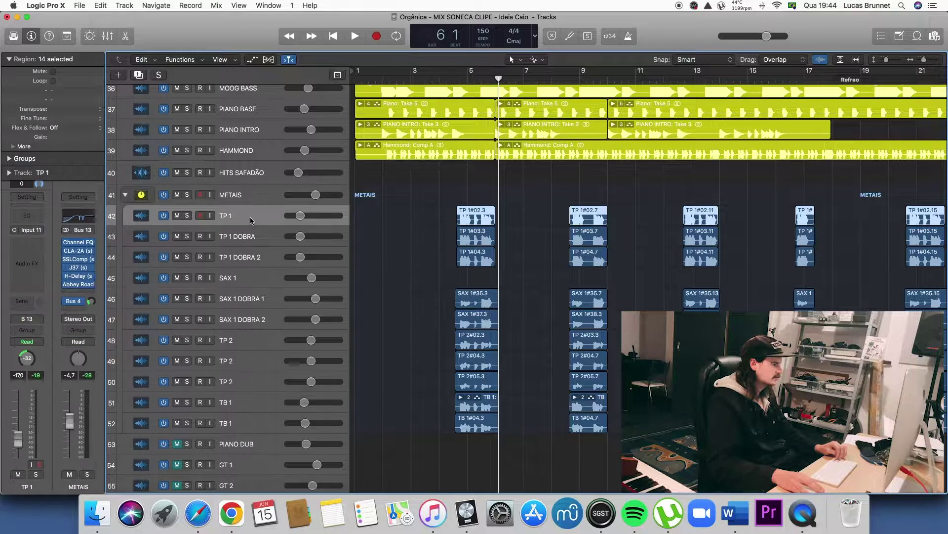
pyautogui.moveTo(185, 216); pyautogui.dragTo(186, 258)
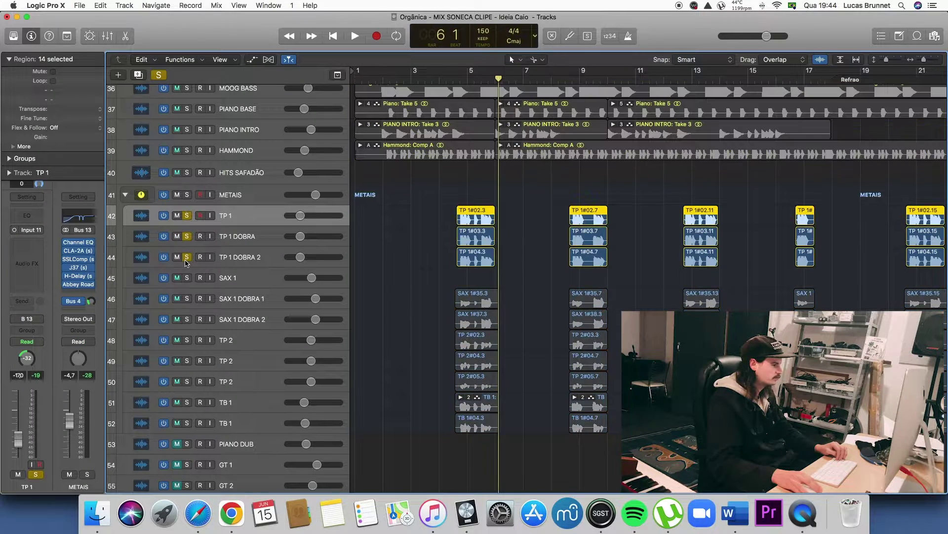
pyautogui.scroll(-1, 203, 261)
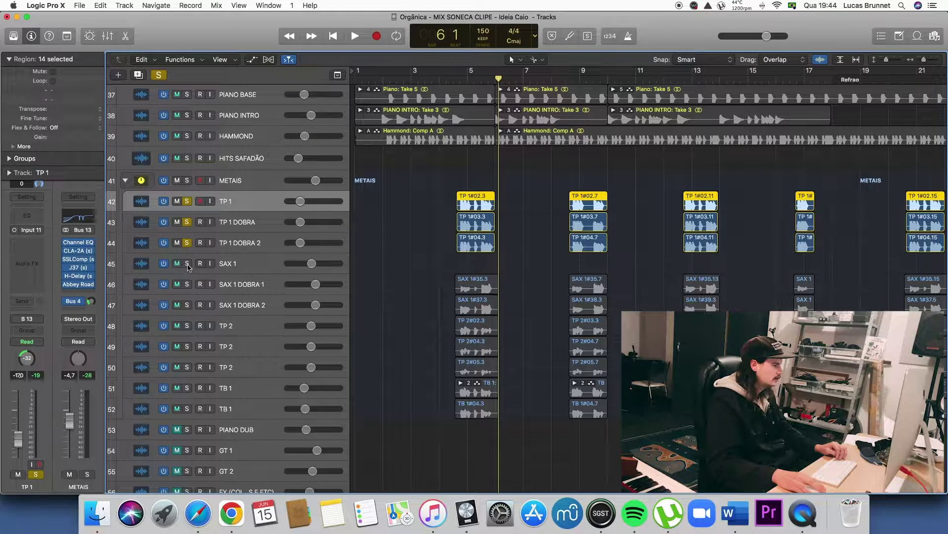
pyautogui.moveTo(188, 265); pyautogui.dragTo(192, 322)
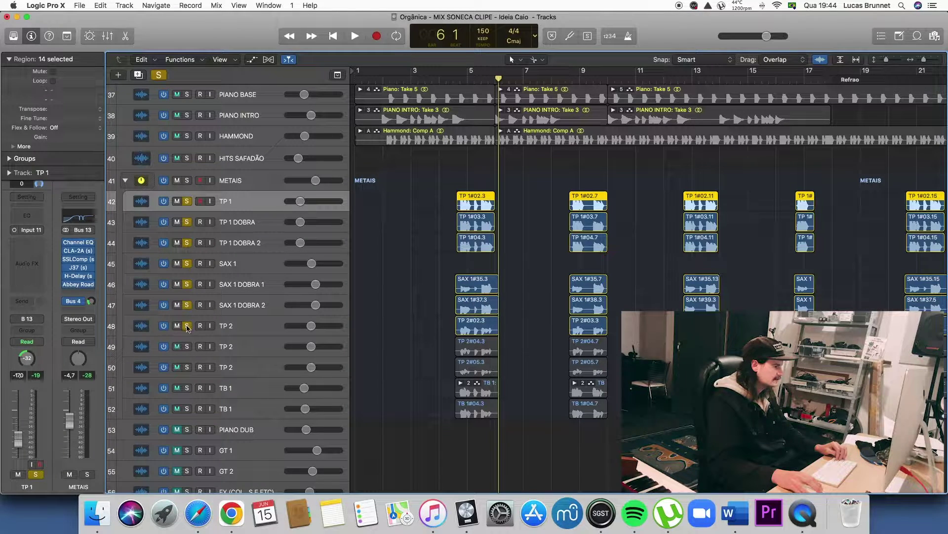
pyautogui.click(187, 325)
pyautogui.scroll(-1, 196, 302)
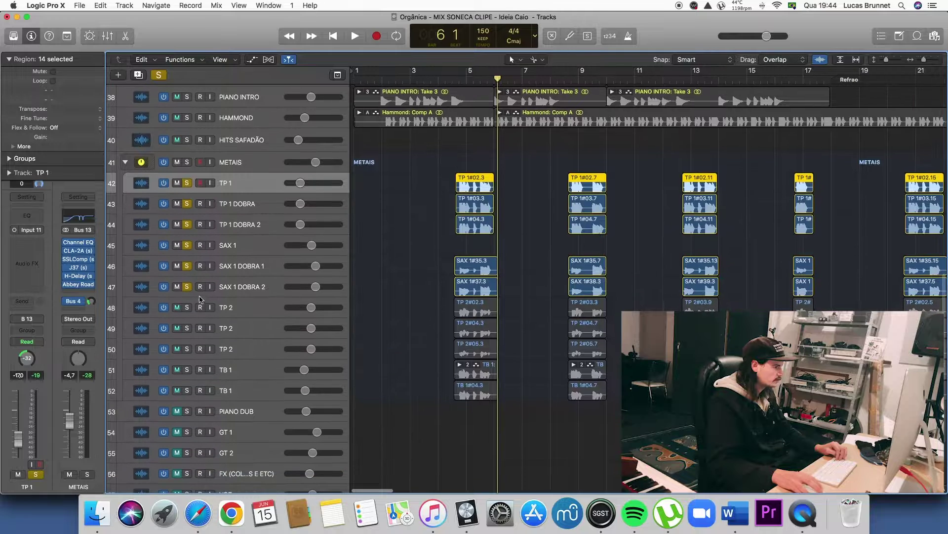
pyautogui.moveTo(186, 309); pyautogui.dragTo(196, 409)
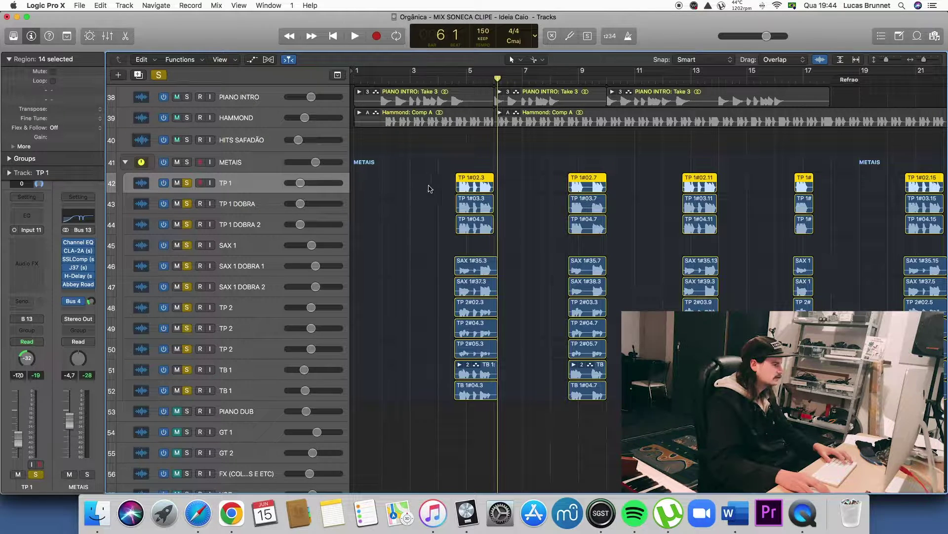
pyautogui.click(157, 77)
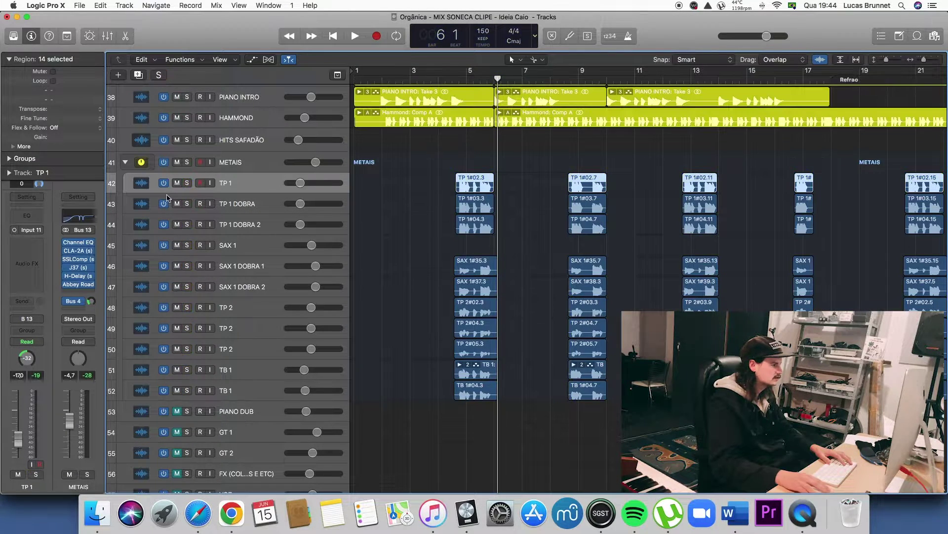
# Solo the TP 1 and SAX 1 tracks with their doubles, add both TB 1 tracks, and play from bar 4
pyautogui.moveTo(187, 185); pyautogui.dragTo(184, 283)
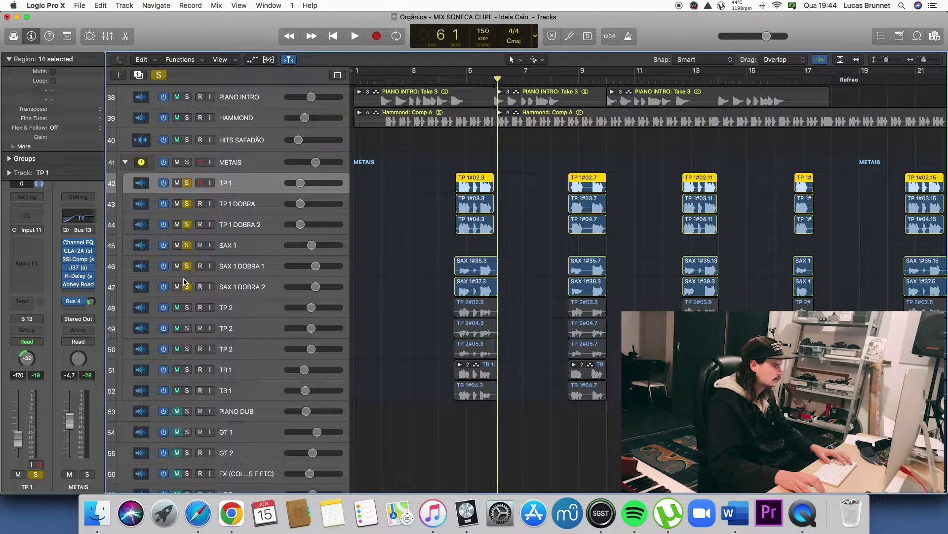
pyautogui.press('space')
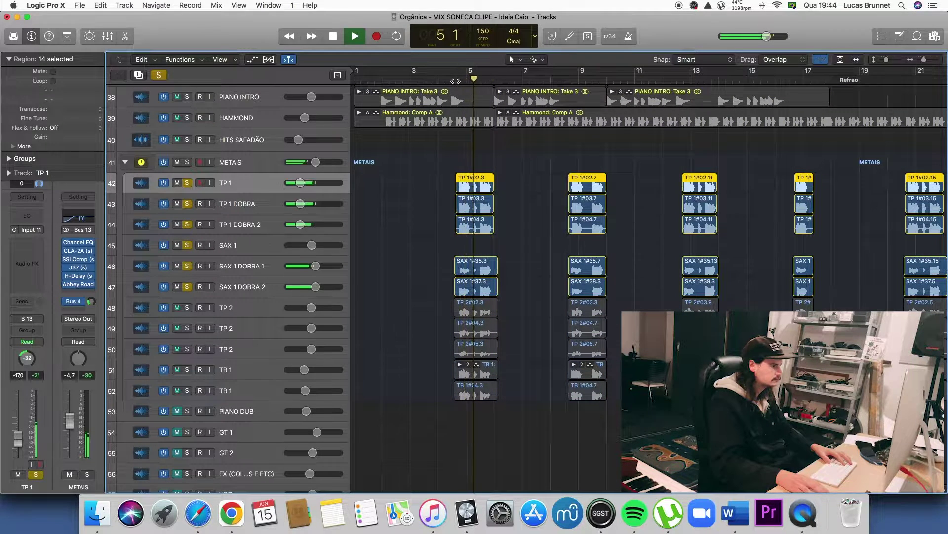
pyautogui.moveTo(188, 373); pyautogui.dragTo(185, 391)
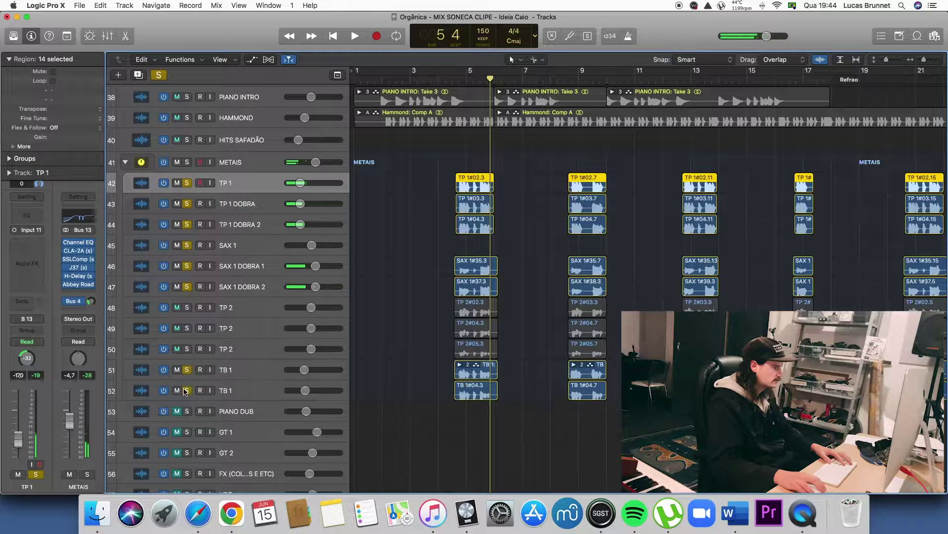
pyautogui.click(457, 84)
pyautogui.press('space')
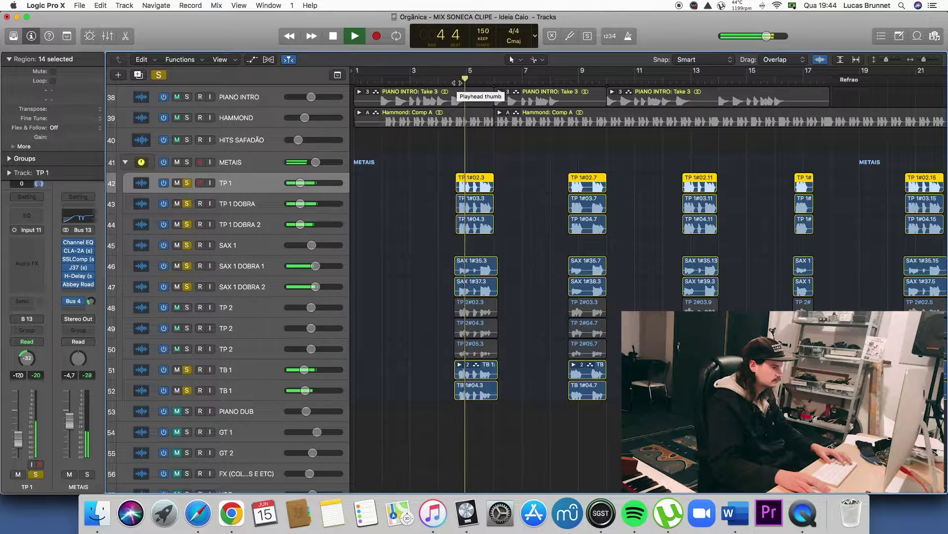
pyautogui.press('space')
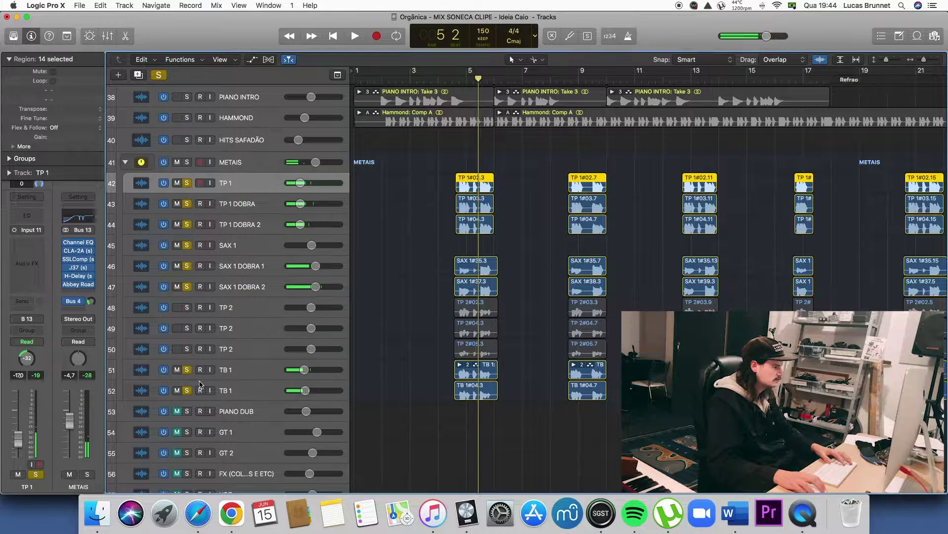
# Remove both TB 1 tracks from the solo and replay the TP 1 and SAX 1 groups from bar 4
pyautogui.moveTo(189, 374); pyautogui.dragTo(187, 397)
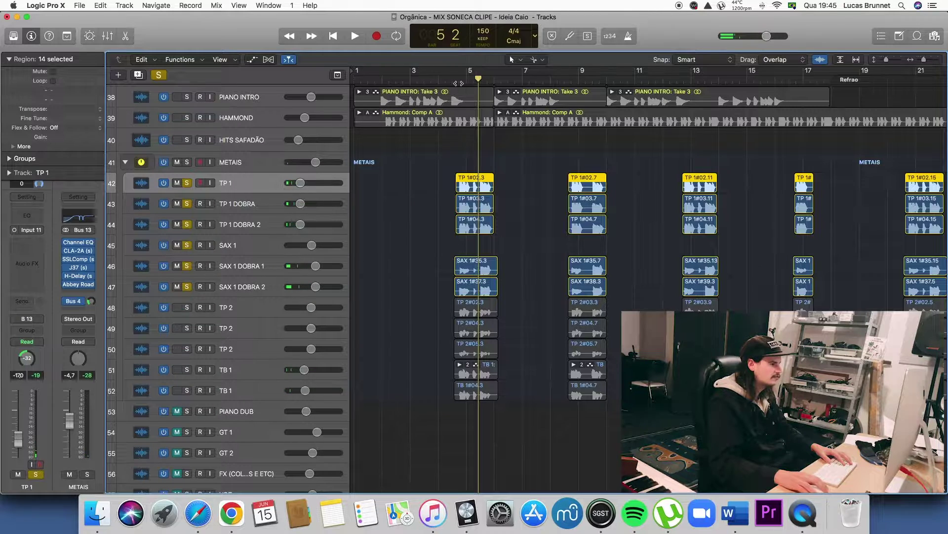
pyautogui.press('space')
pyautogui.press('space')
pyautogui.press('space')
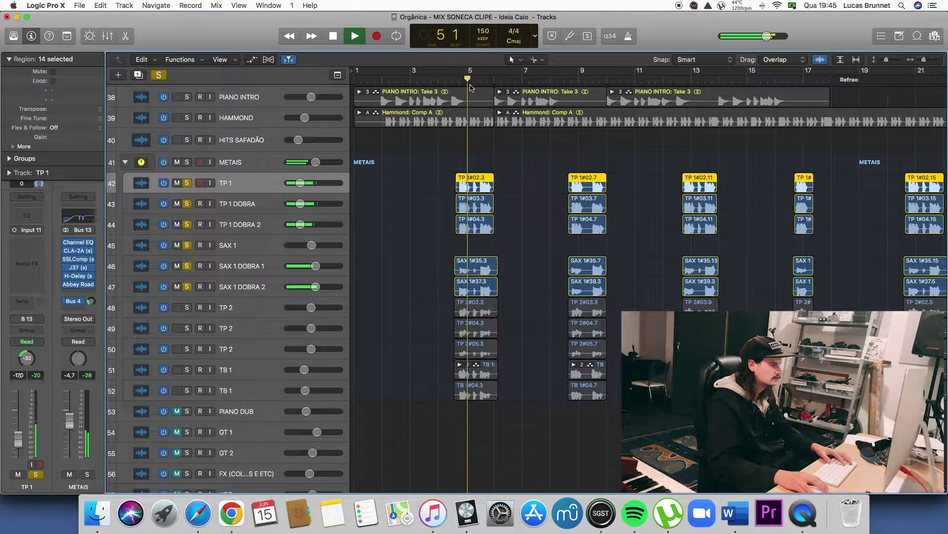
pyautogui.press('space')
# Add the first two TP 2 tracks to the solo and play the brass from bar 4
pyautogui.moveTo(187, 317); pyautogui.dragTo(185, 331)
pyautogui.click(456, 80)
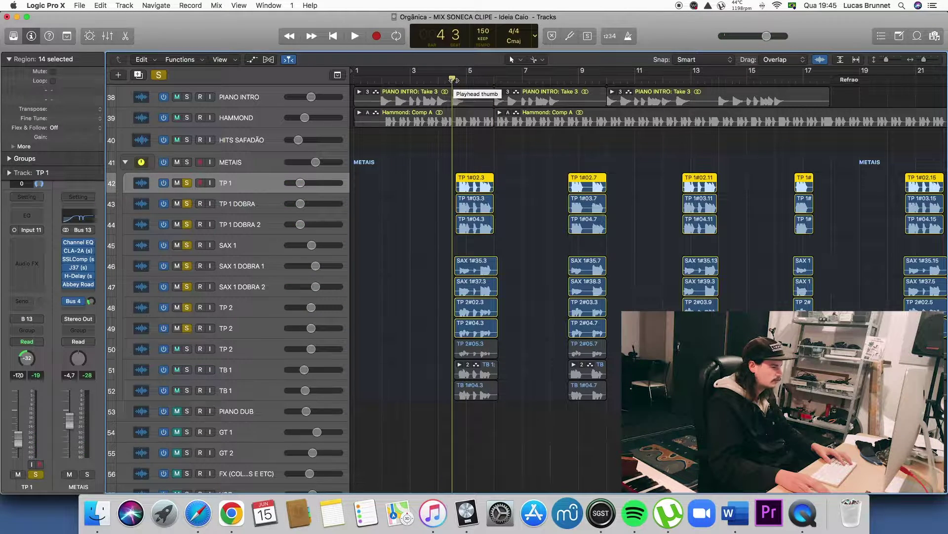
pyautogui.press('space')
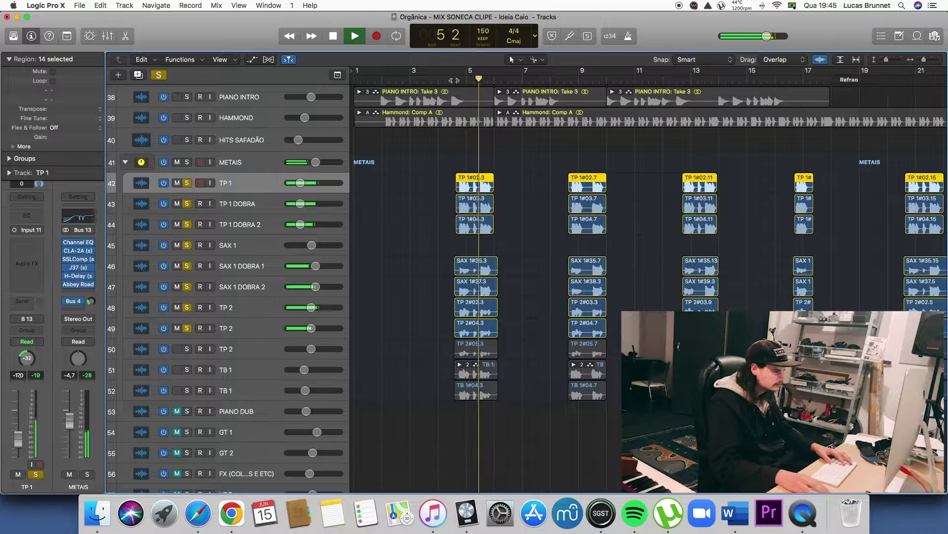
pyautogui.press('space')
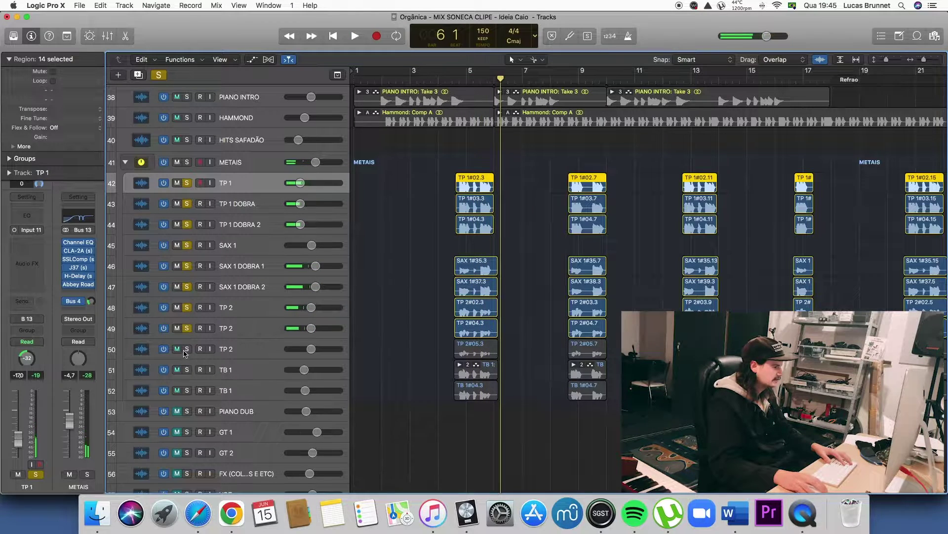
# Add the third TP 2 track and both TB 1 tracks to the solo and play the complete brass section from bar 4
pyautogui.moveTo(188, 350); pyautogui.dragTo(188, 407)
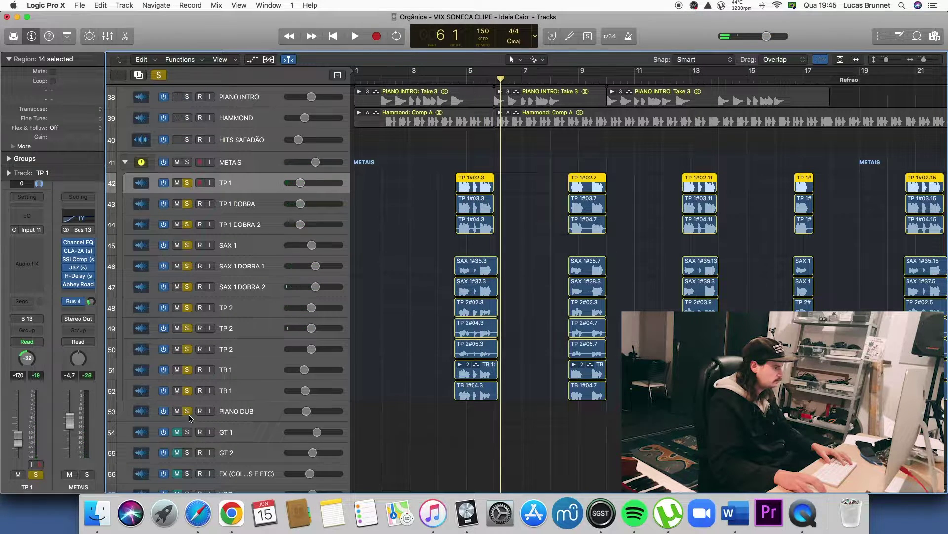
pyautogui.click(460, 76)
pyautogui.press('space')
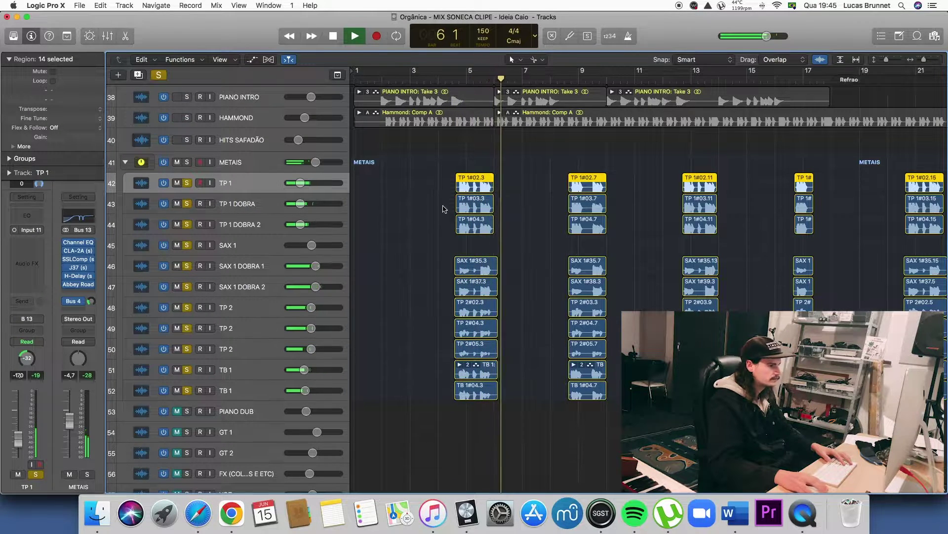
pyautogui.press('space')
# Play the soloed brass section in the Refrão from bar 50 and stop at bar 57
pyautogui.hscroll(5, 622, 218)
pyautogui.scroll(-5, 622, 218)
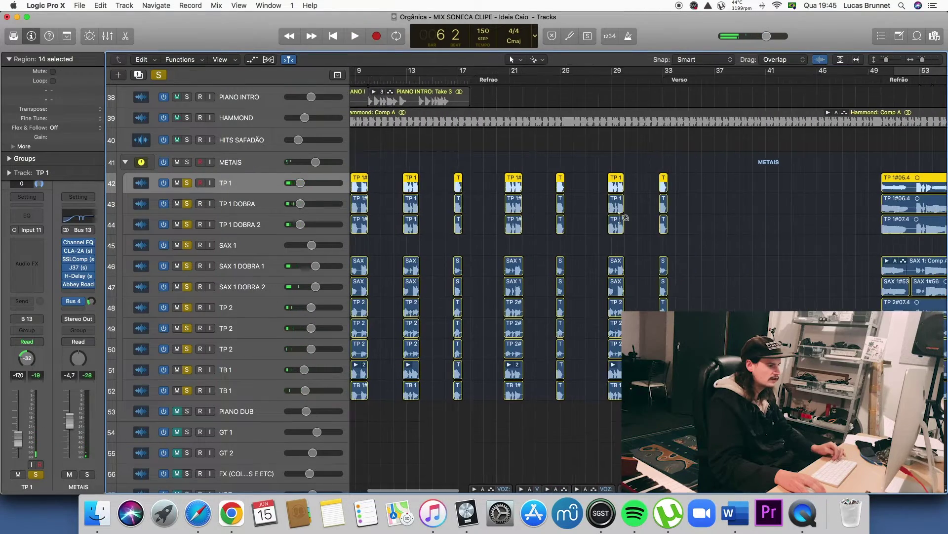
pyautogui.press('z')
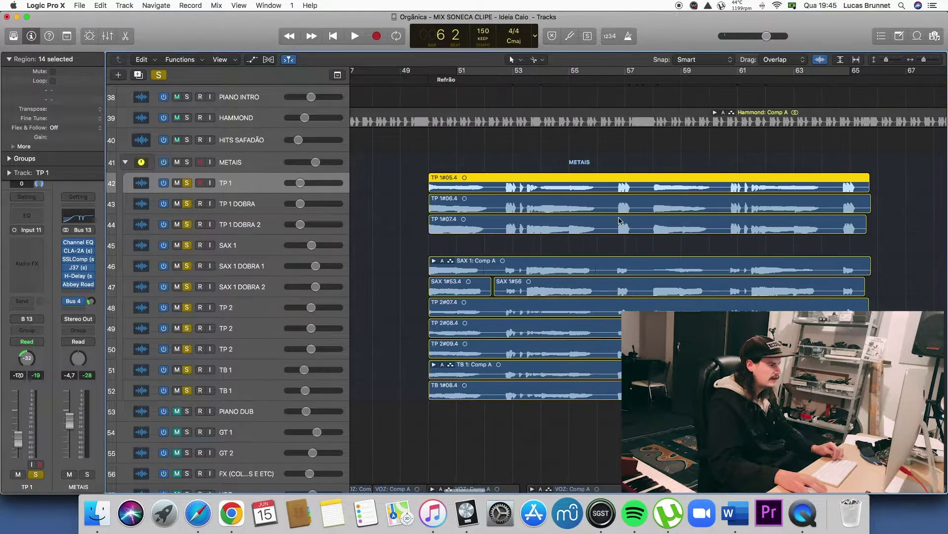
pyautogui.hscroll(-2, 528, 157)
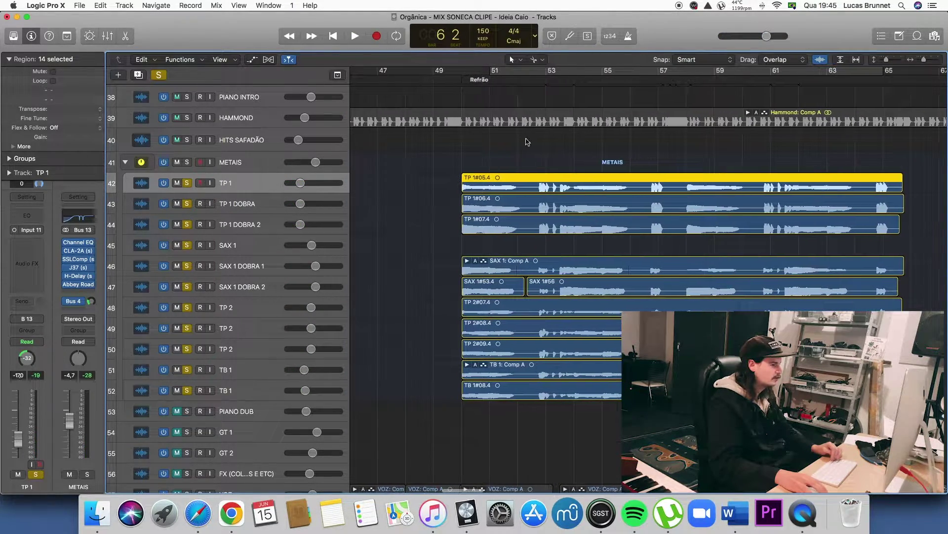
pyautogui.click(462, 81)
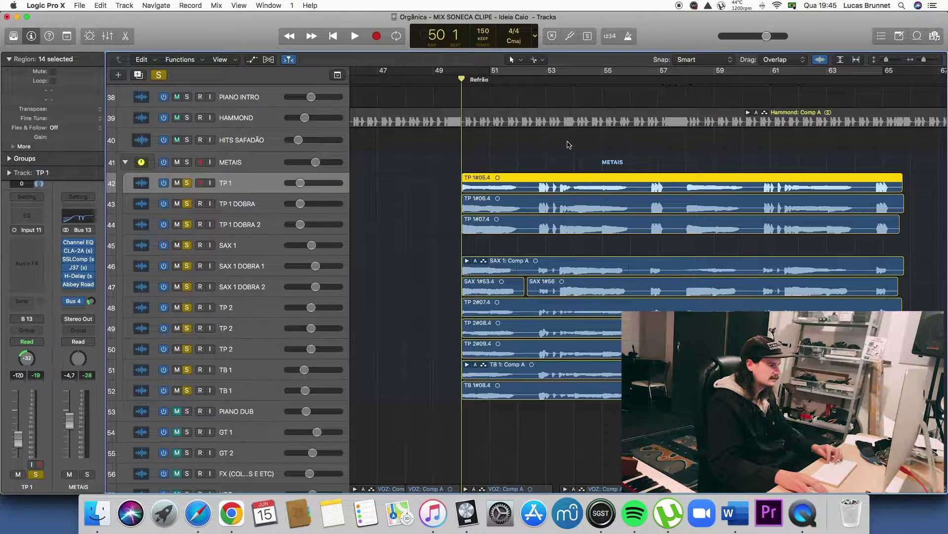
pyautogui.press('space')
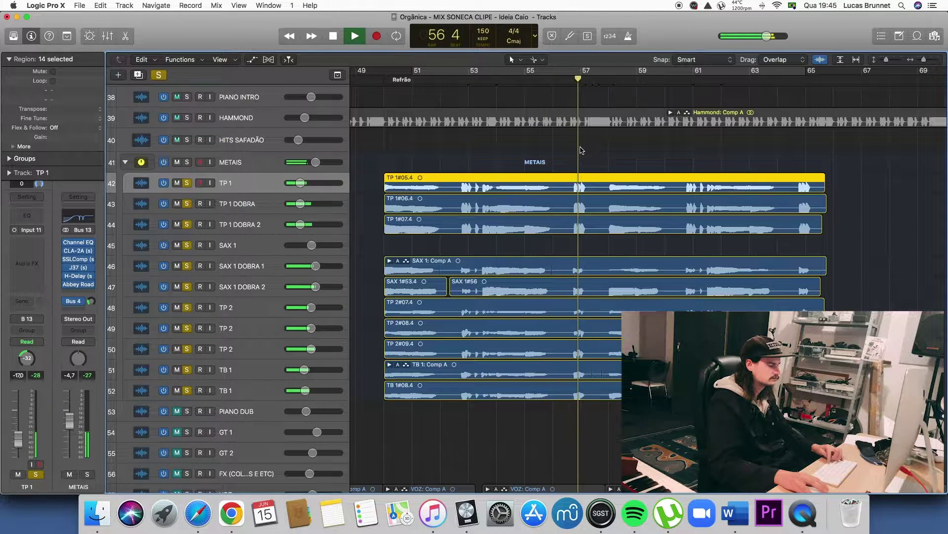
pyautogui.press('space')
# Play the soloed brass section from about bar 73 and stop at bar 75
pyautogui.scroll(-5, 610, 170)
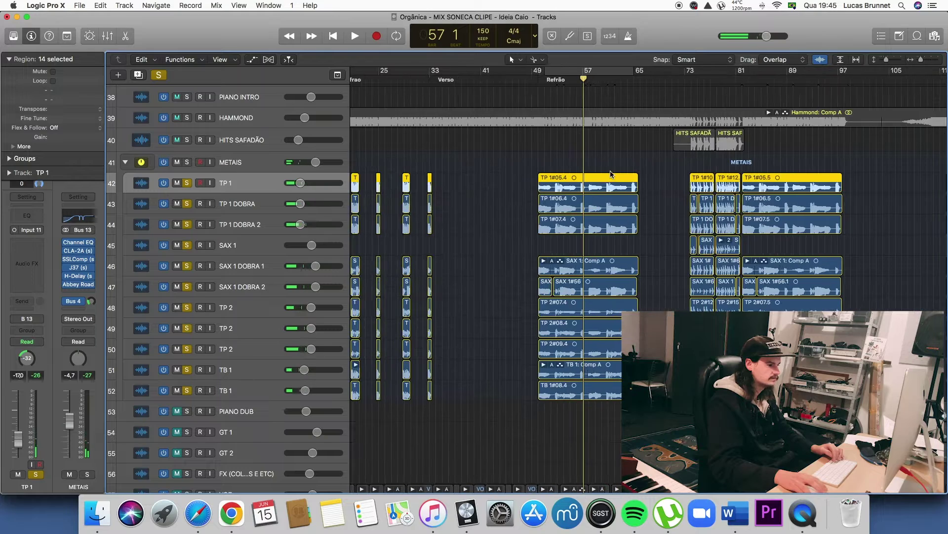
pyautogui.hscroll(5, 617, 172)
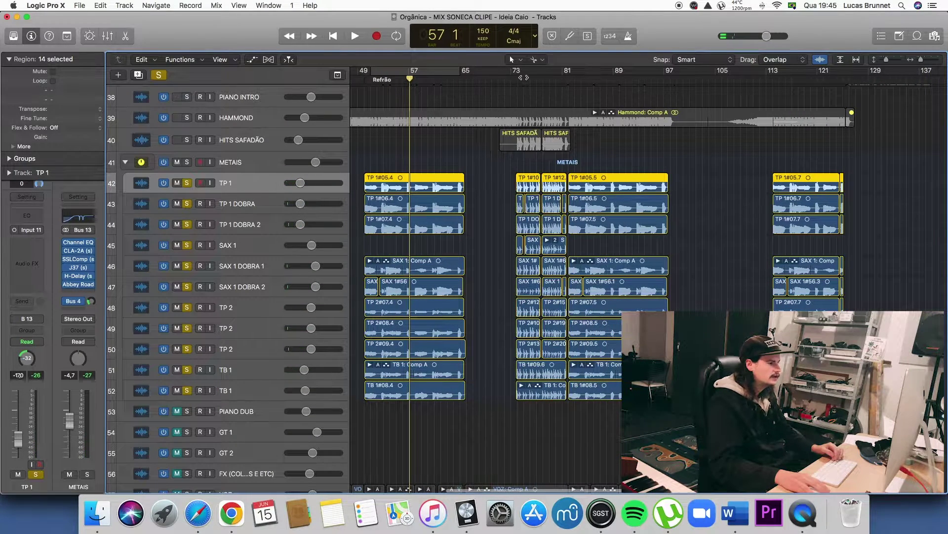
pyautogui.moveTo(520, 78); pyautogui.dragTo(514, 81)
pyautogui.press('space')
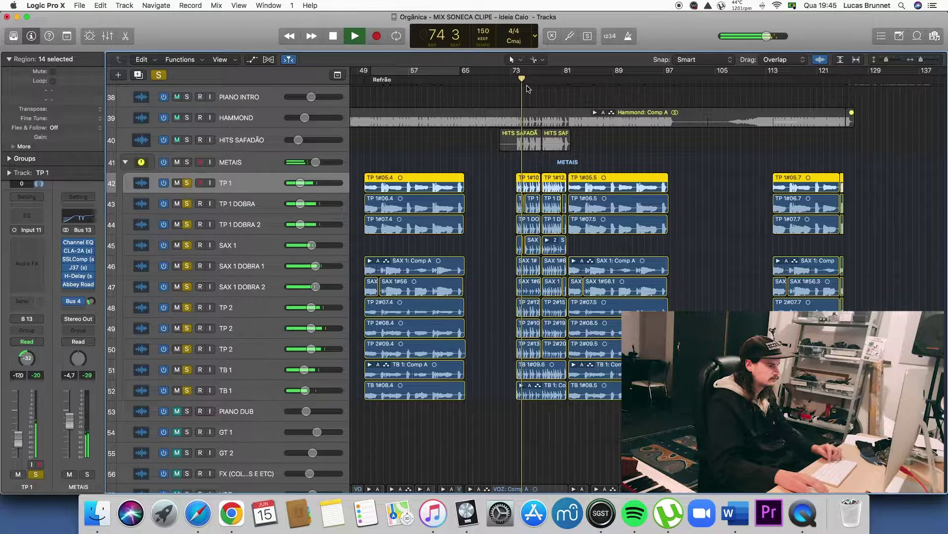
pyautogui.press('space')
# Clear the region selection and examine the METAIS brass regions from the intro through the Verso to the Refrão
pyautogui.hscroll(-10, 483, 180)
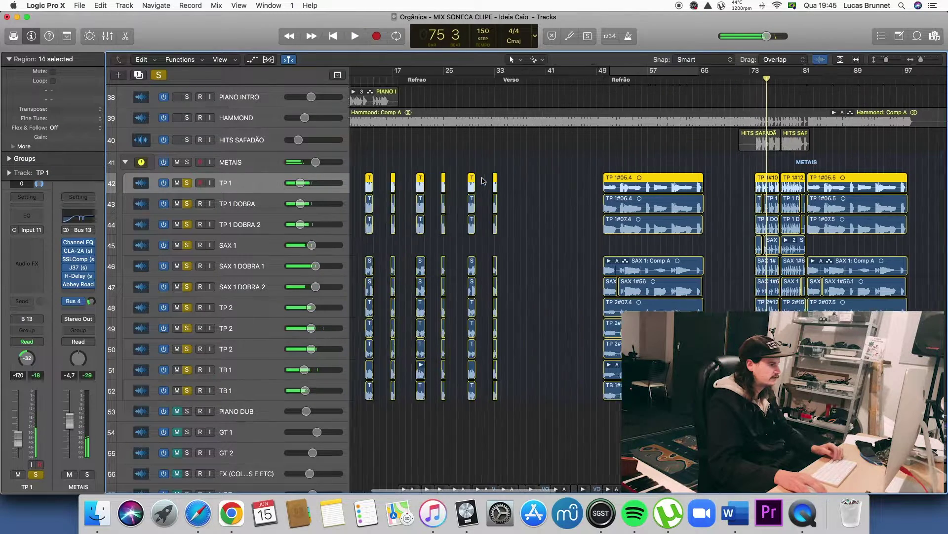
pyautogui.hscroll(-5, 484, 181)
pyautogui.scroll(5, 381, 235)
pyautogui.hscroll(-3, 387, 242)
pyautogui.click(380, 235)
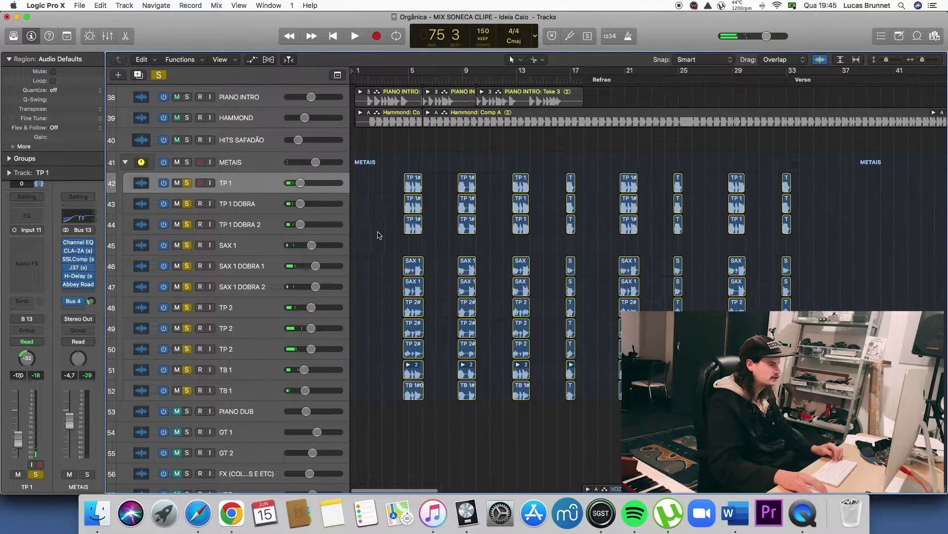
pyautogui.hscroll(5, 512, 201)
pyautogui.hscroll(-5, 512, 199)
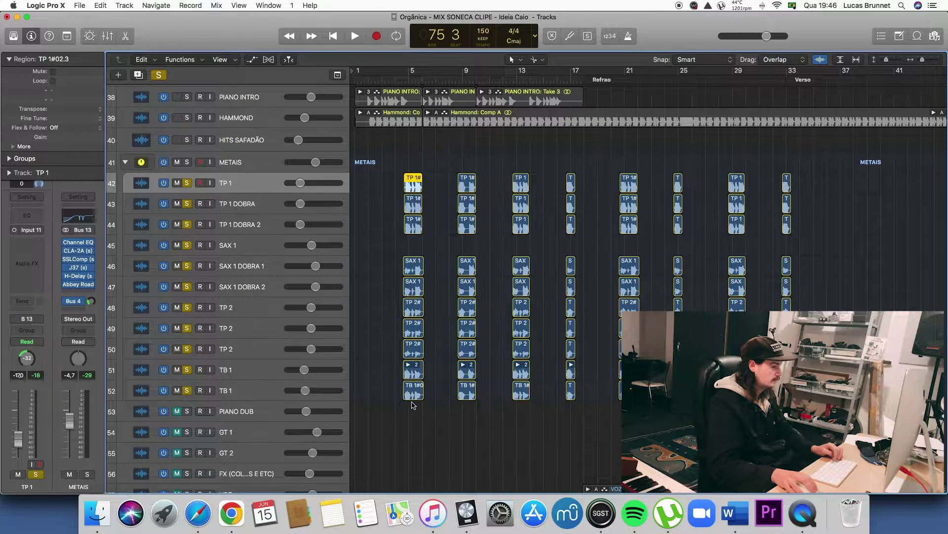
pyautogui.click(547, 249)
pyautogui.hscroll(8, 550, 249)
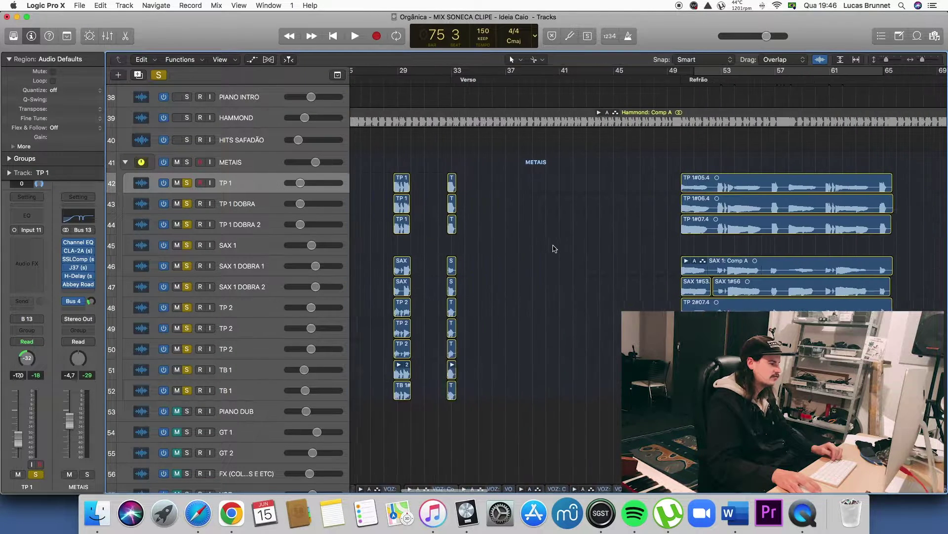
# Clear the solo from all brass tracks and unmute PIANO DUB, GT 1, GT 2 and FX
pyautogui.scroll(-5, 553, 246)
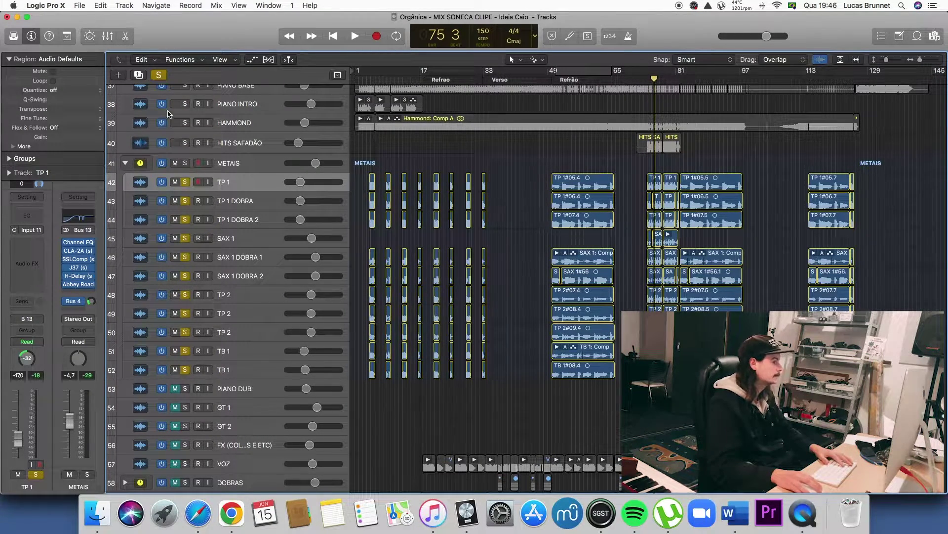
pyautogui.scroll(-3, 171, 324)
pyautogui.hscroll(3, 171, 326)
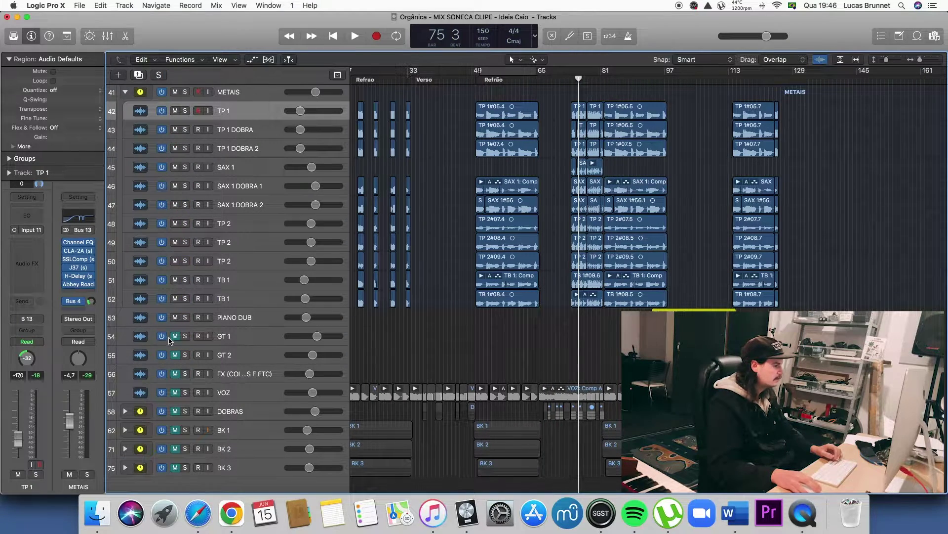
pyautogui.hscroll(5, 481, 345)
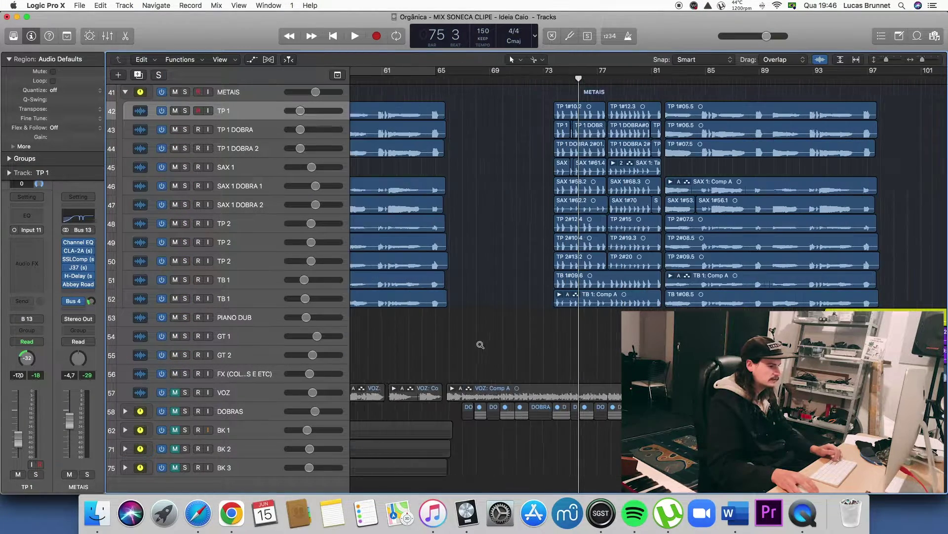
# Solo the GT 1 and GT 2 tracks and place the playhead at bar 99, where their regions start
pyautogui.hscroll(12, 481, 346)
pyautogui.hscroll(-4, 479, 345)
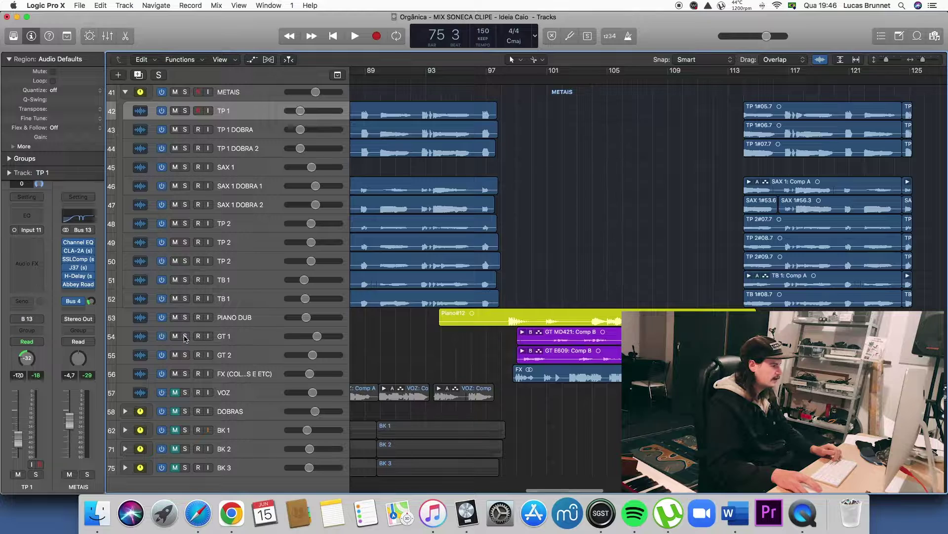
pyautogui.moveTo(186, 338); pyautogui.dragTo(186, 356)
pyautogui.moveTo(538, 79); pyautogui.dragTo(517, 87)
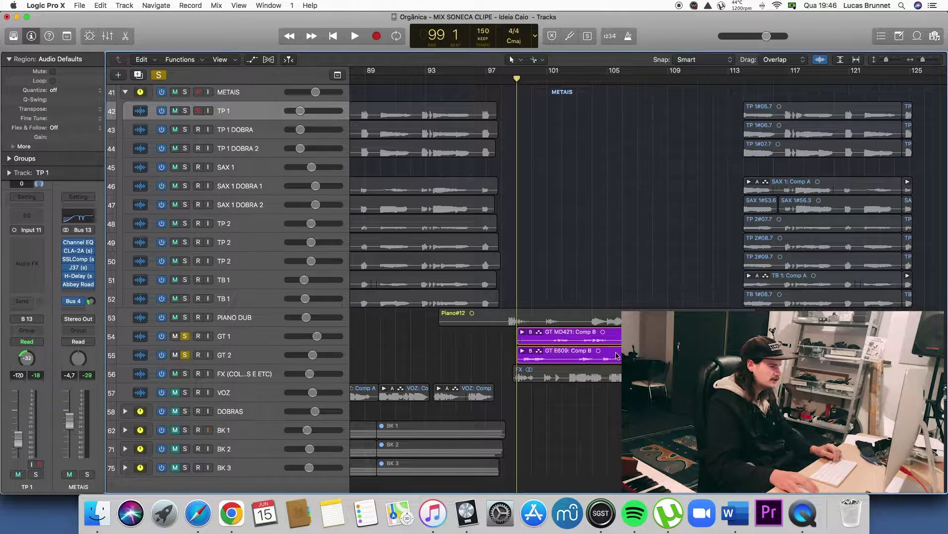
# Play the two soloed guitar tracks from bar 99 and stop at bar 102
pyautogui.hscroll(1, 608, 330)
pyautogui.scroll(3, 610, 329)
pyautogui.scroll(-8, 609, 327)
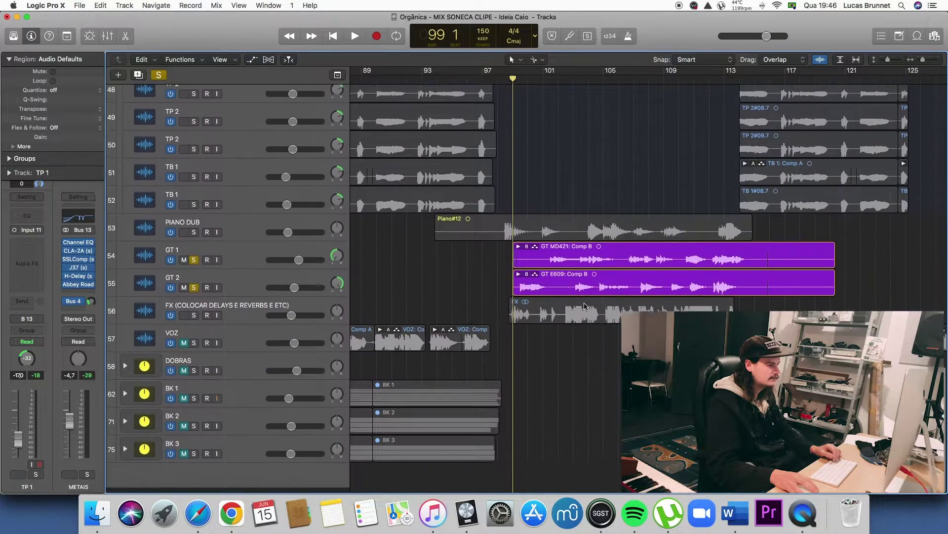
pyautogui.scroll(2, 568, 292)
pyautogui.hscroll(3, 561, 284)
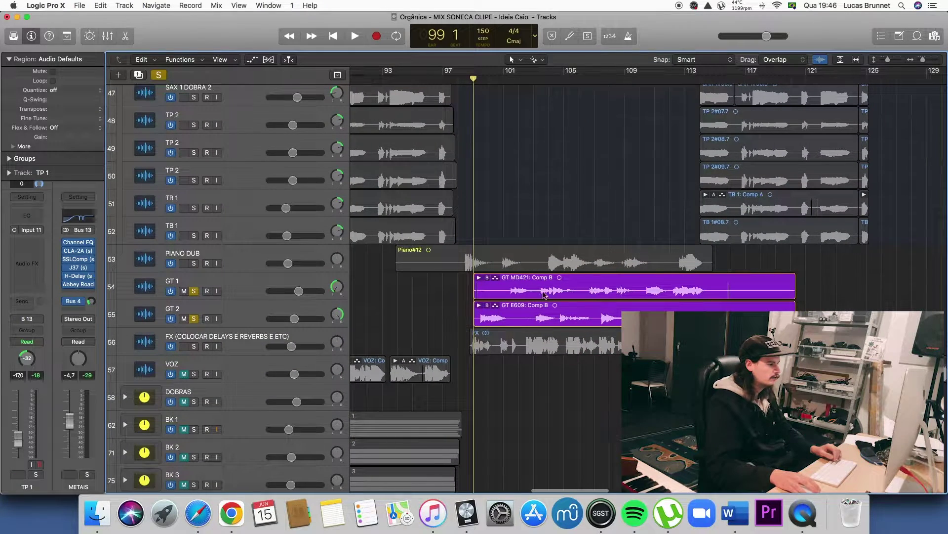
pyautogui.press('space')
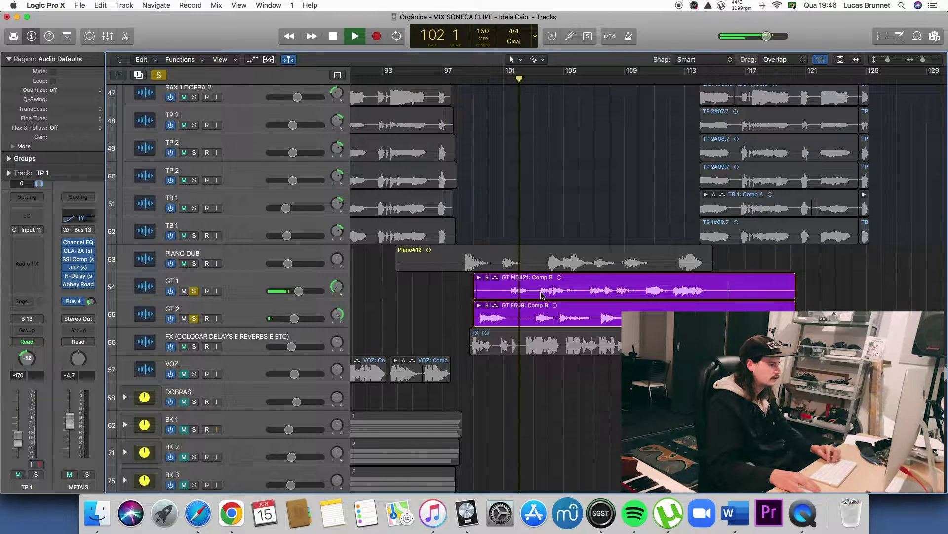
pyautogui.press('space')
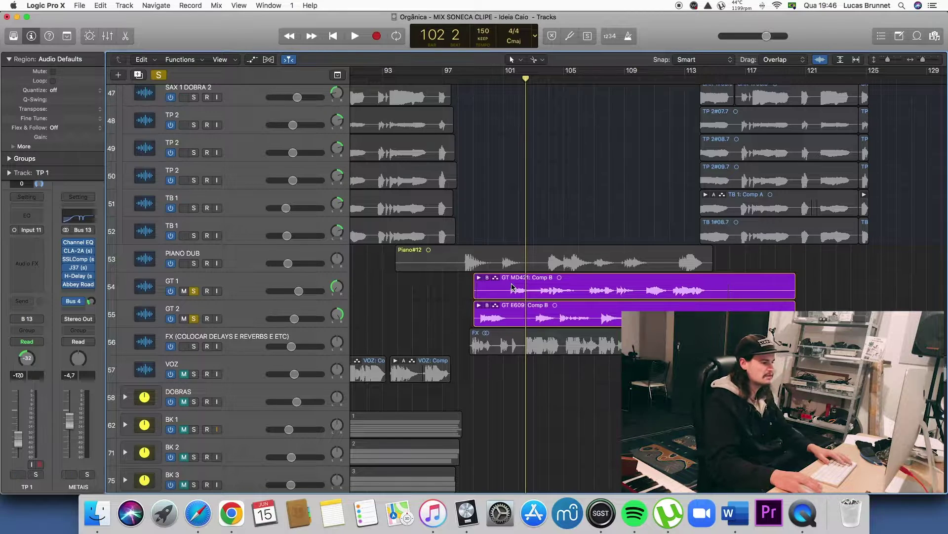
# Replay the guitars from bar 99 beat 3, add PIANO DUB to the solo during playback and stop at bar 106
pyautogui.moveTo(525, 80); pyautogui.dragTo(481, 90)
pyautogui.click(492, 273)
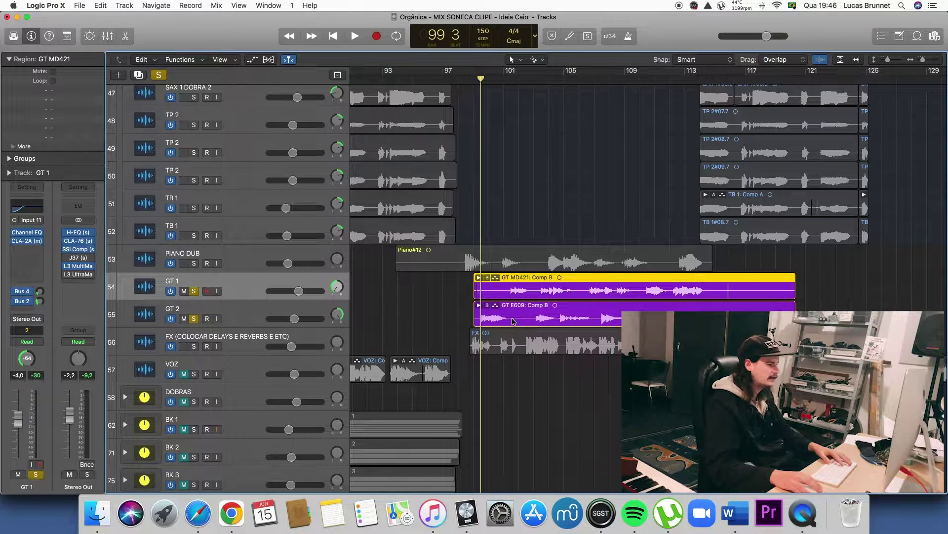
pyautogui.press('space')
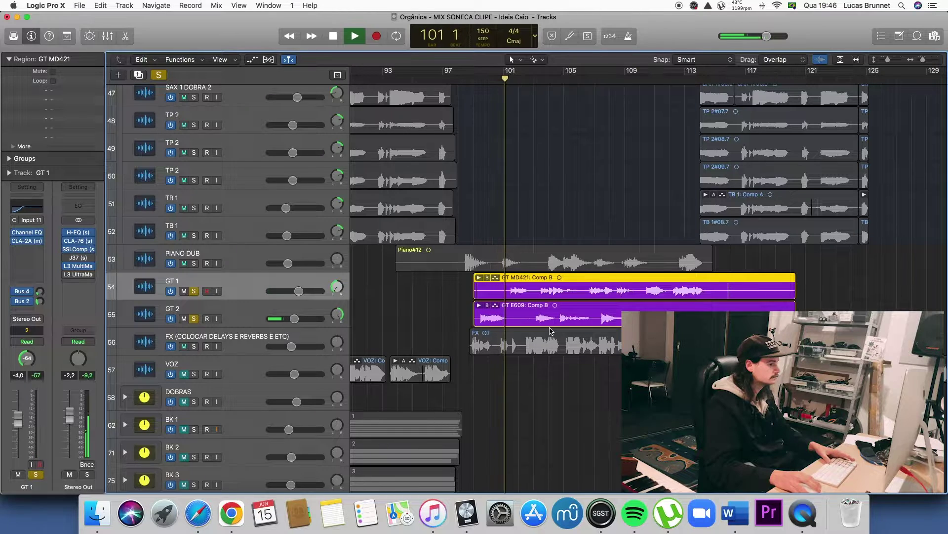
pyautogui.click(194, 263)
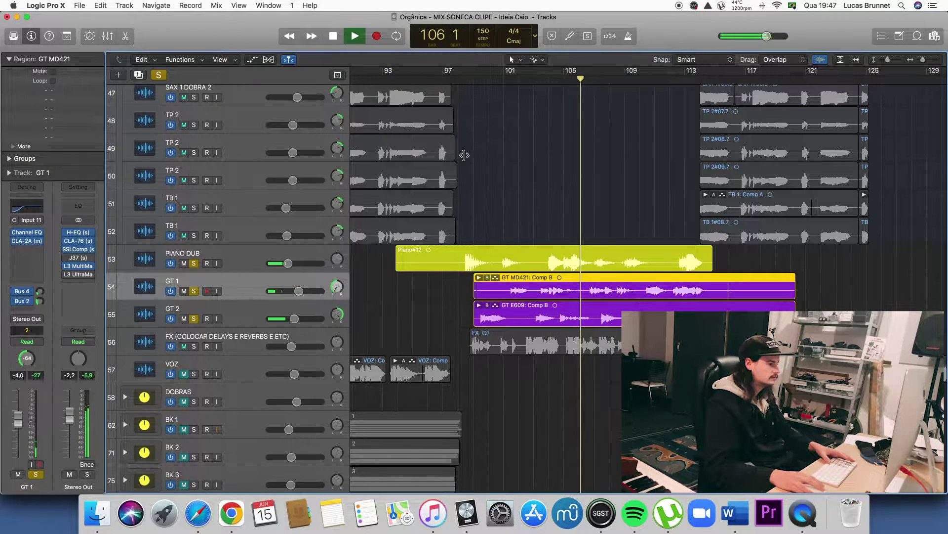
pyautogui.press('space')
# Replay the guitars with PIANO DUB from bar 99 beat 2, stop at bar 101 and select the PIANO DUB track
pyautogui.click(477, 78)
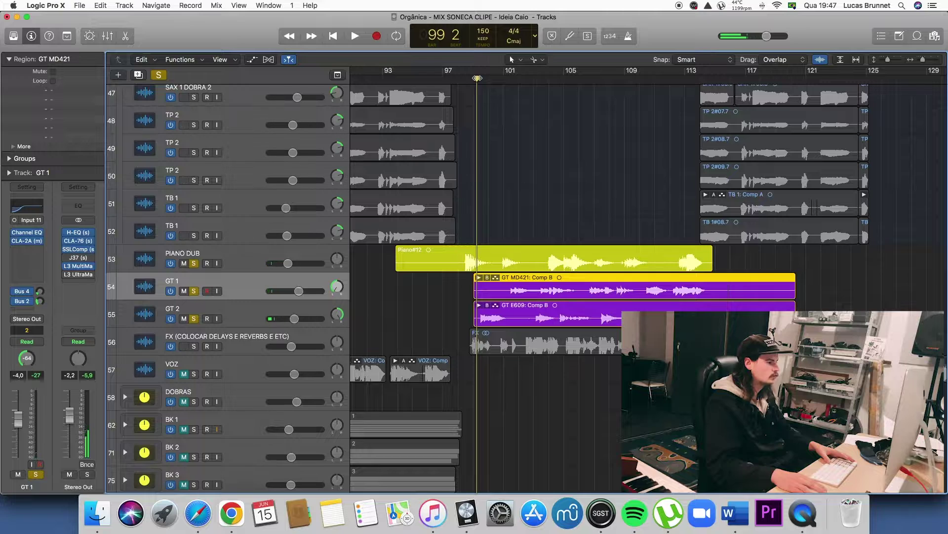
pyautogui.press('space')
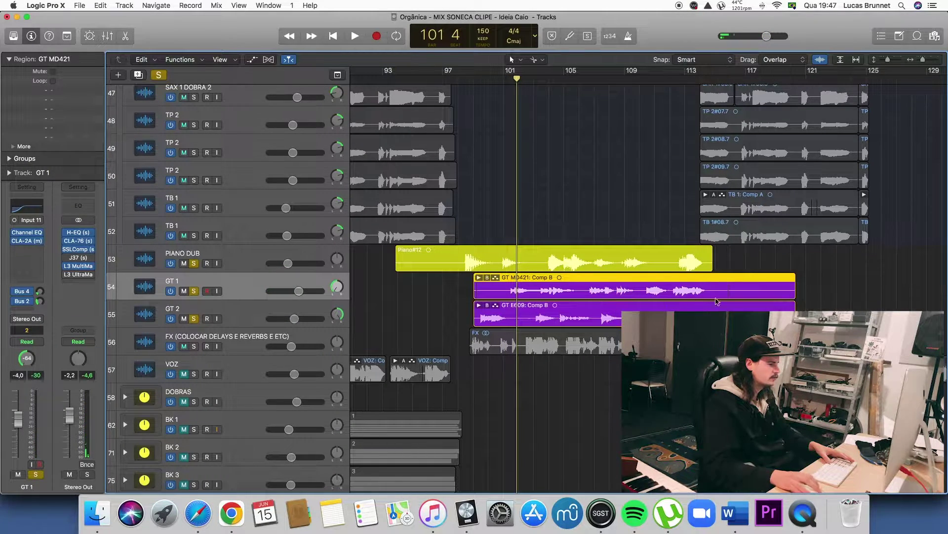
pyautogui.click(241, 254)
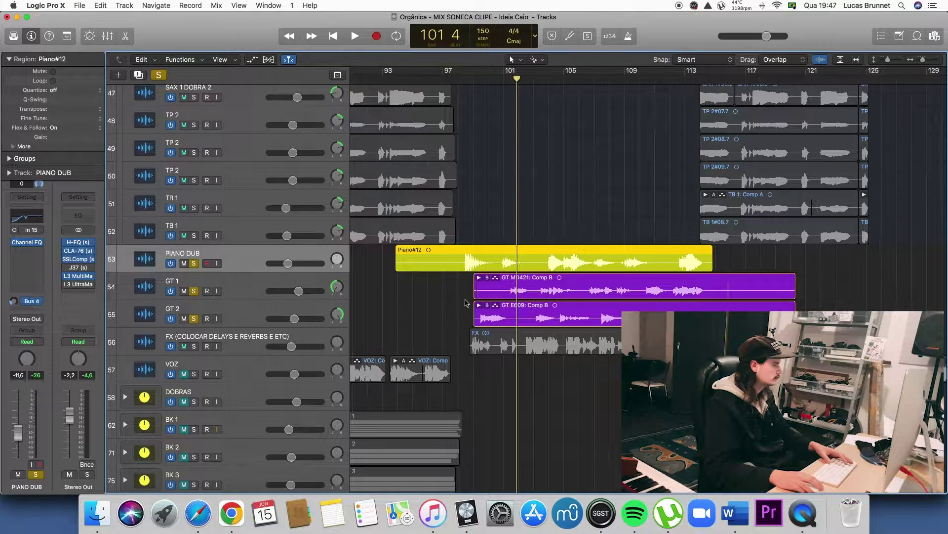
# Add the FX track to the solo and play it with the piano and guitars from bar 99 to bar 102
pyautogui.click(194, 347)
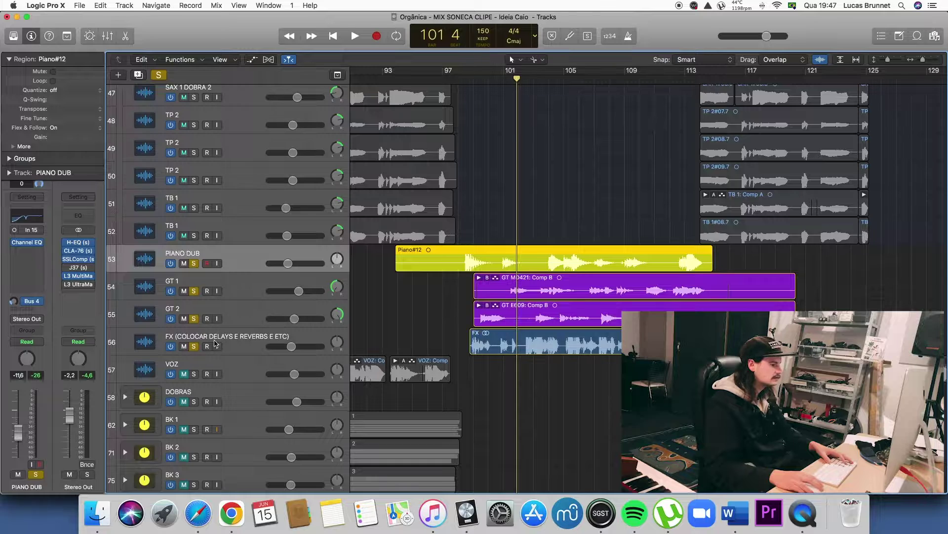
pyautogui.moveTo(519, 82); pyautogui.dragTo(472, 80)
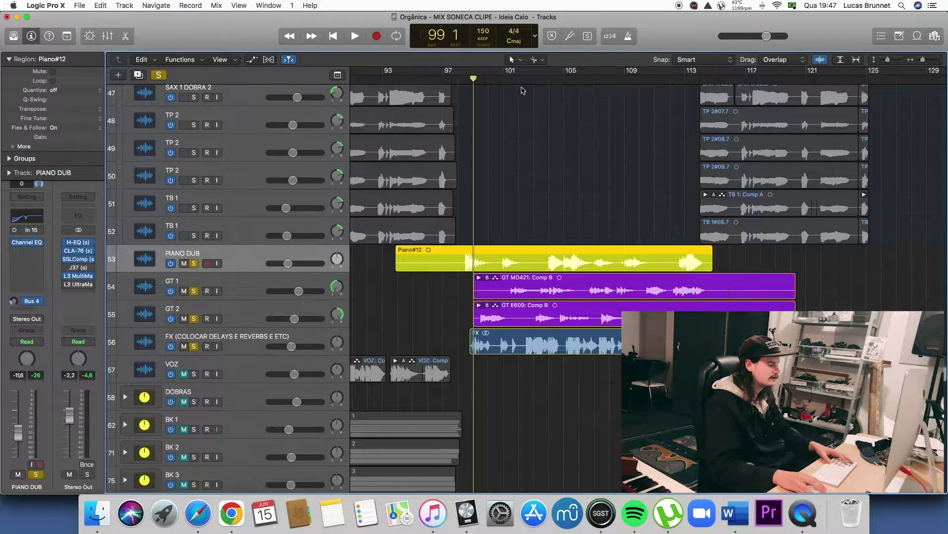
pyautogui.press('space')
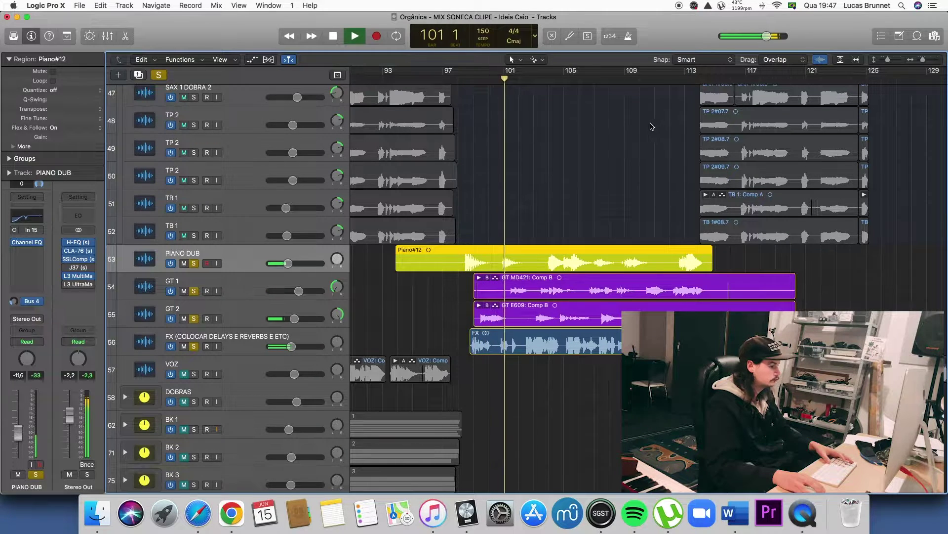
pyautogui.press('space')
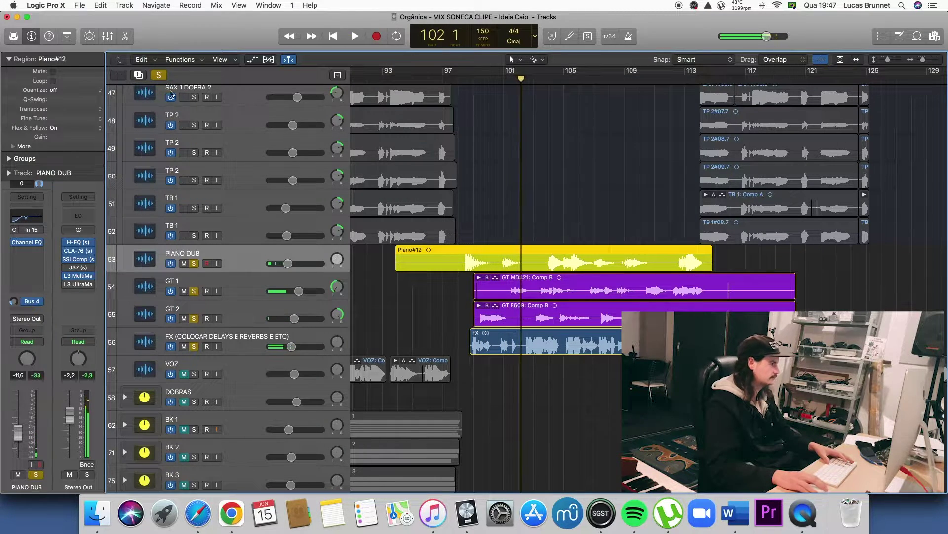
# Clear the solo from the PIANO DUB, GT 1, GT 2 and FX tracks
pyautogui.click(160, 77)
pyautogui.scroll(-5, 552, 169)
pyautogui.hscroll(-5, 552, 169)
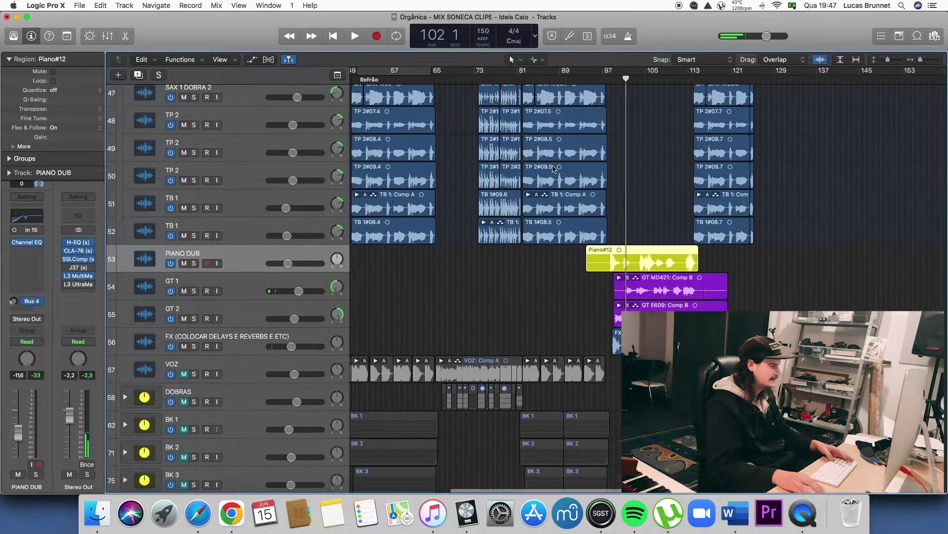
pyautogui.scroll(-1, 277, 317)
pyautogui.hscroll(-5, 175, 261)
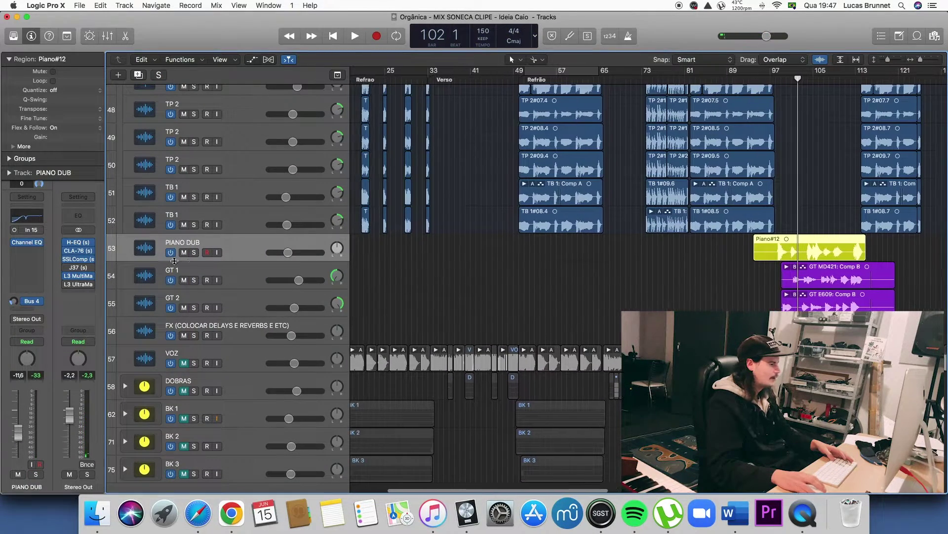
# Unmute the VOZ lead vocal track
pyautogui.press('super+Left')
pyautogui.press('super+Up')
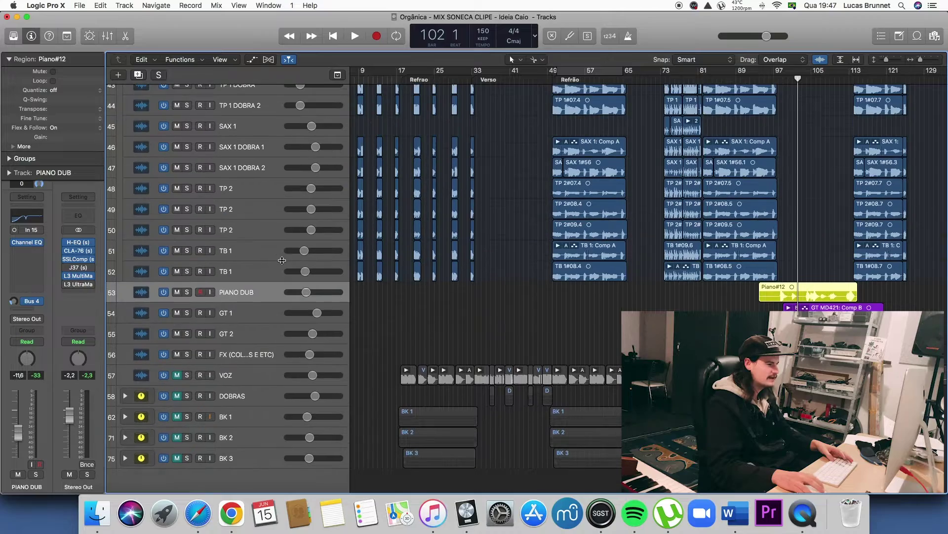
pyautogui.press('super+Left')
pyautogui.press('super+Left')
pyautogui.press('super+Up')
pyautogui.press('super+Up')
pyautogui.press('super+Down')
pyautogui.press('super+Down')
pyautogui.press('super+Down')
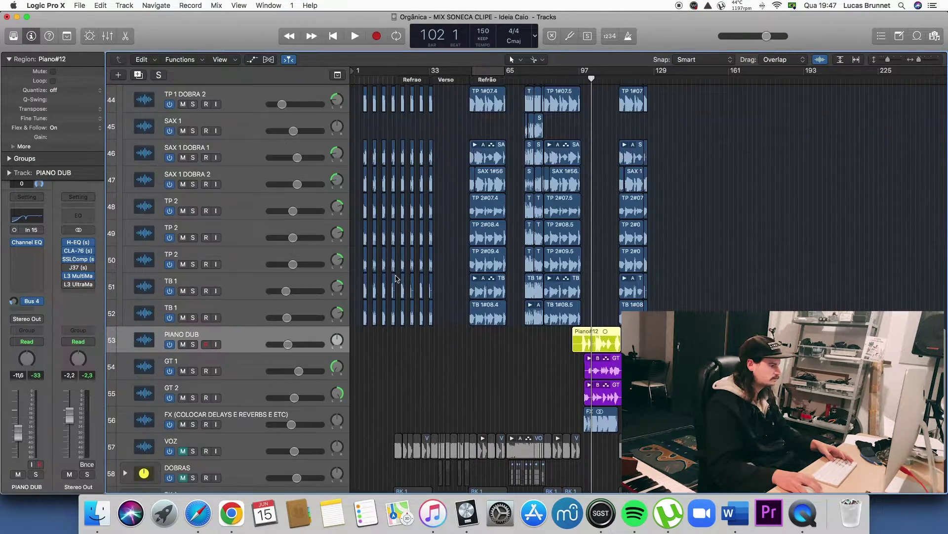
pyautogui.scroll(-5, 395, 277)
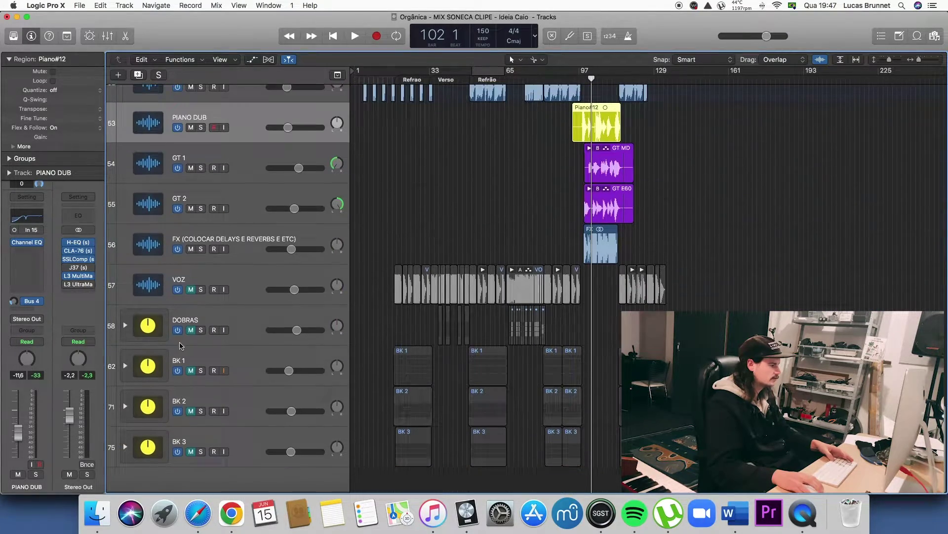
pyautogui.click(190, 292)
# Unmute and expand the DOBRAS stack, and bring its VOZ DOBRA regions between bars 37 and 49 into view
pyautogui.press('super+Right')
pyautogui.press('super+Right')
pyautogui.press('super+Right')
pyautogui.hscroll(-10, 354, 310)
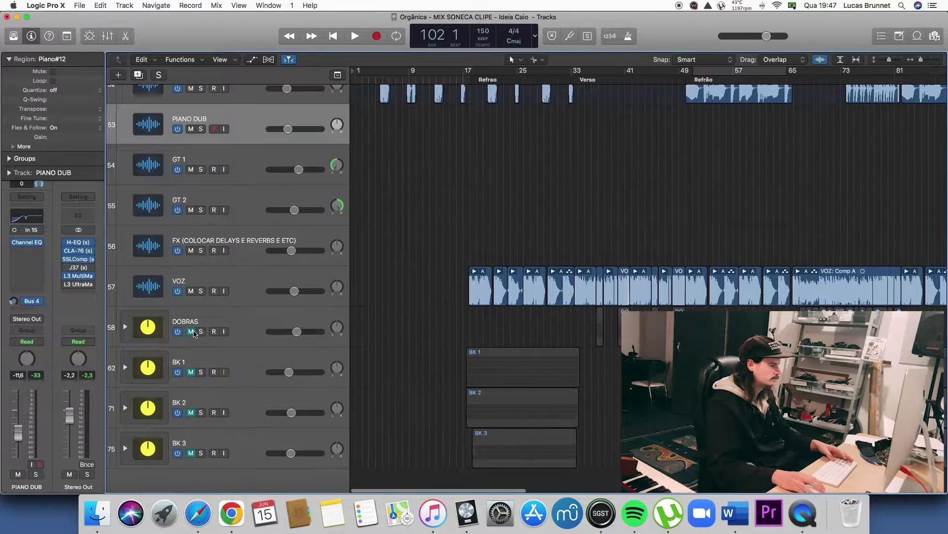
pyautogui.click(125, 327)
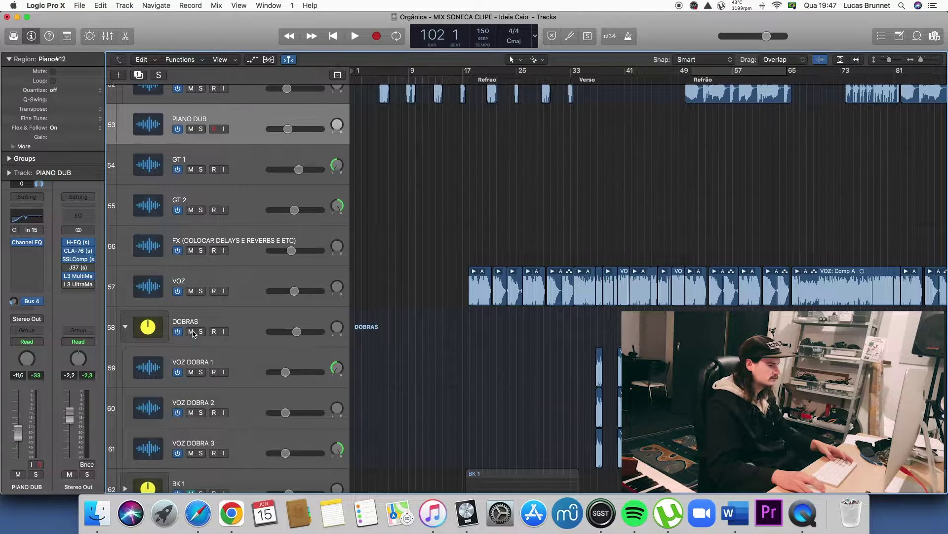
pyautogui.scroll(-5, 203, 340)
pyautogui.hscroll(5, 476, 336)
pyautogui.hscroll(10, 474, 336)
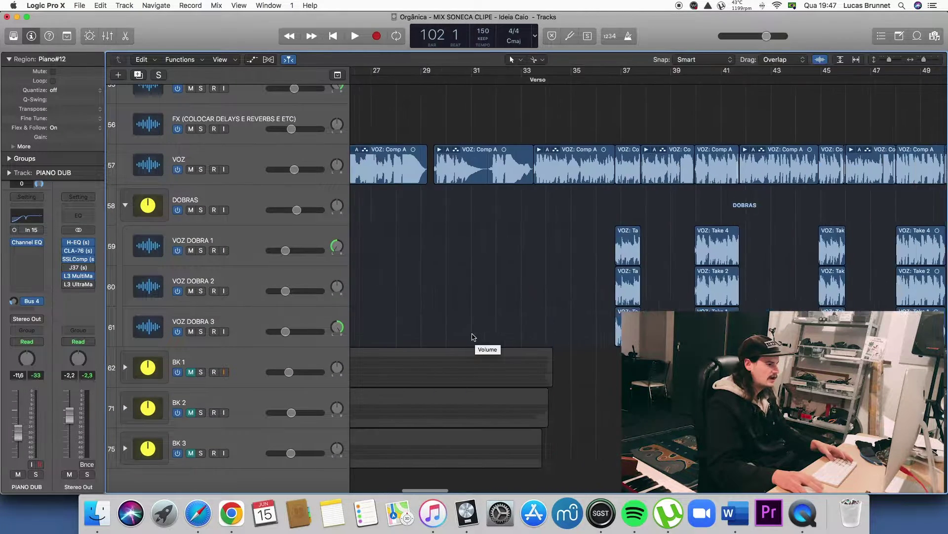
pyautogui.hscroll(3, 526, 320)
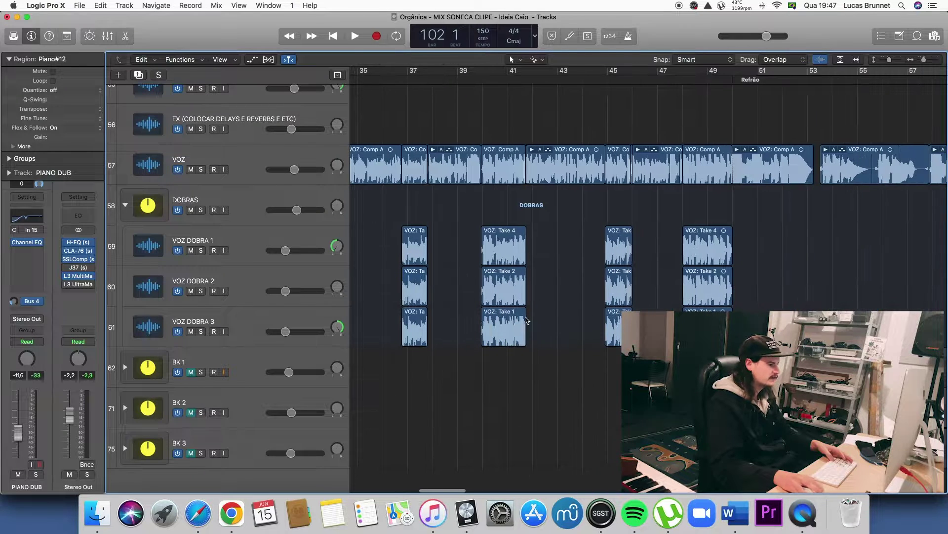
# Solo the DOBRAS stack together with the VOZ lead vocal and play the doubled verse passages from about bar 37
pyautogui.click(202, 210)
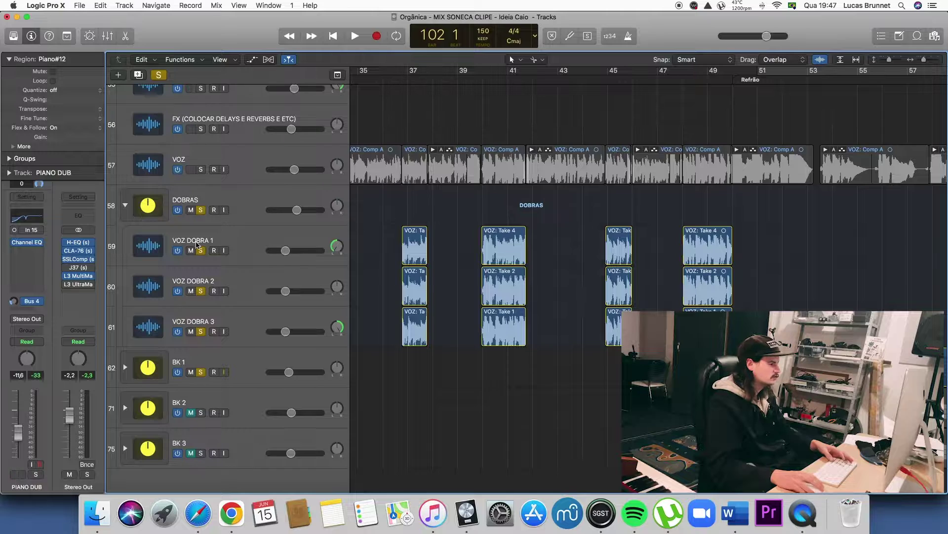
pyautogui.hscroll(-2, 197, 244)
pyautogui.click(199, 381)
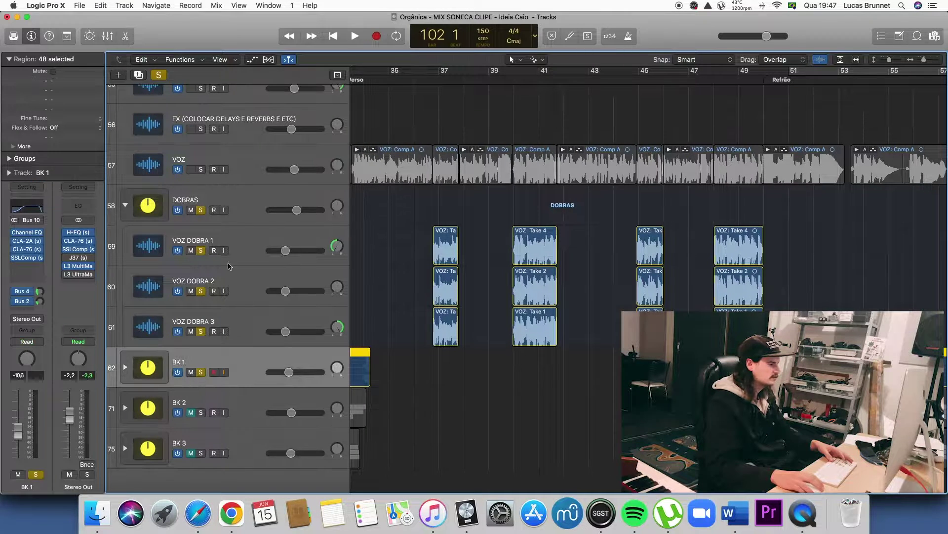
pyautogui.click(201, 169)
pyautogui.press('space')
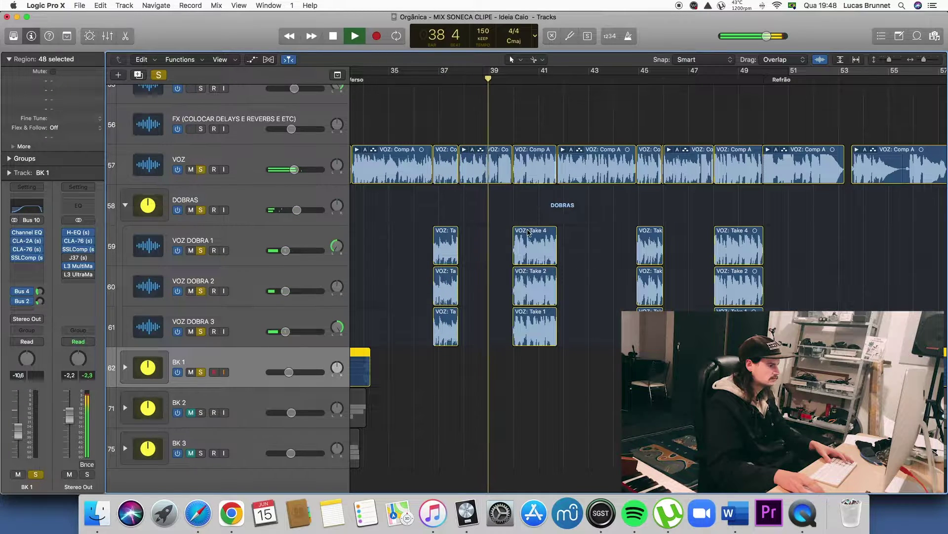
# Raise the DOBRAS stack's volume to 0.0 dB during playback, then stop at bar 41
pyautogui.click(250, 254)
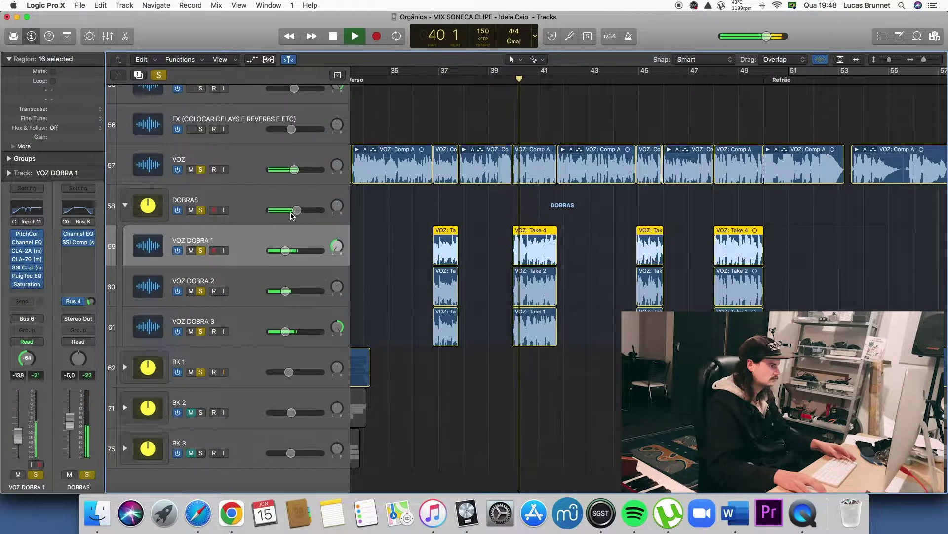
pyautogui.moveTo(296, 210); pyautogui.dragTo(308, 210)
pyautogui.press('space')
# Collapse the DOBRAS stack and expand the BK 1 backing-vocal stack to show its tracks
pyautogui.hscroll(-5, 565, 237)
pyautogui.hscroll(-8, 564, 241)
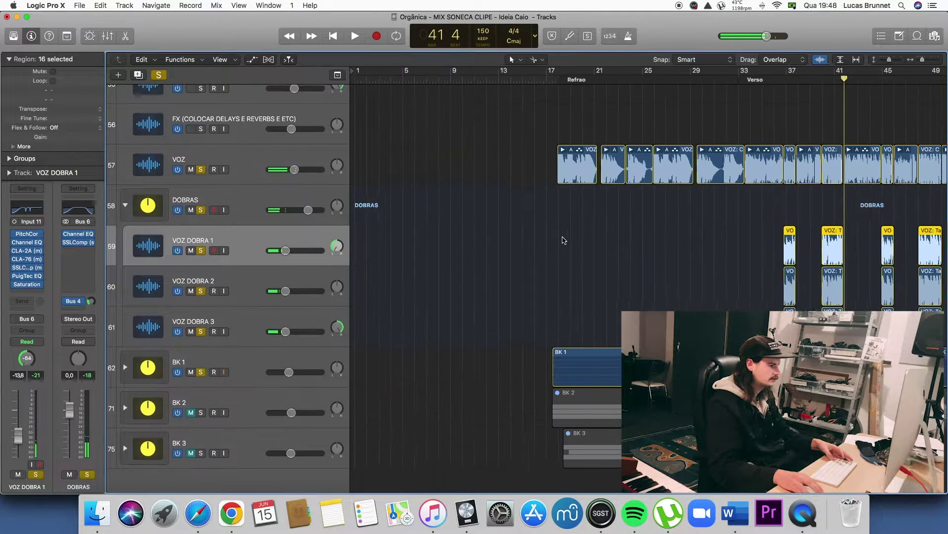
pyautogui.click(125, 218)
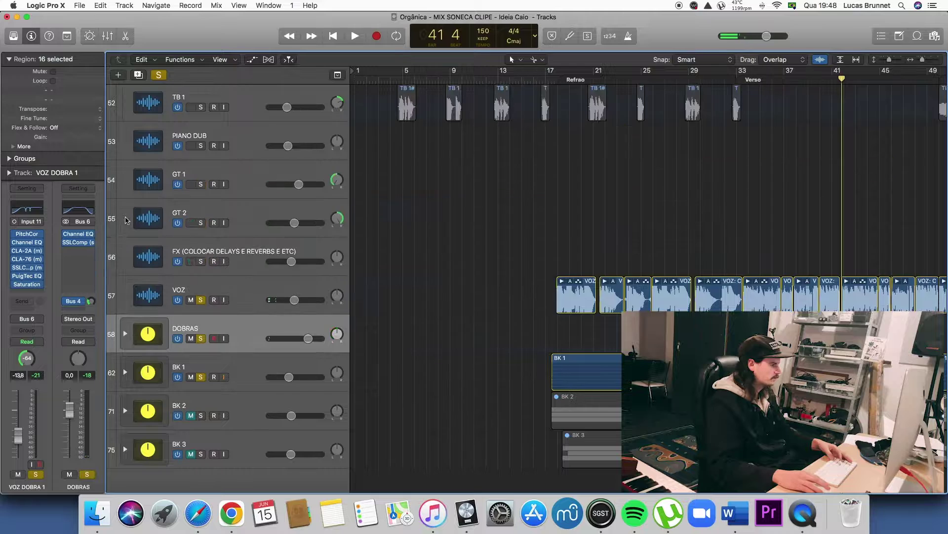
pyautogui.click(125, 373)
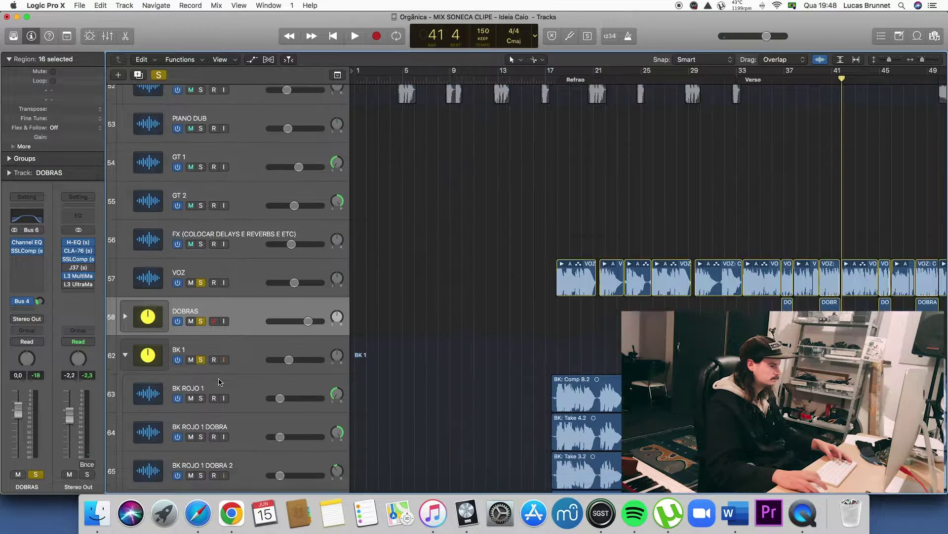
pyautogui.scroll(-6, 439, 332)
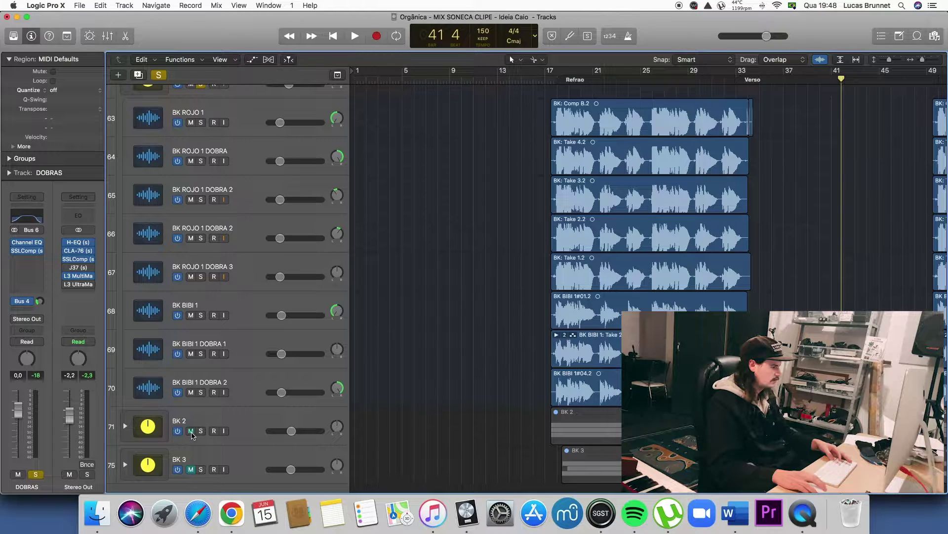
# Expand the BK 2 and BK 3 backing-vocal stacks to show their BK BIBI tracks
pyautogui.click(125, 426)
pyautogui.scroll(-5, 149, 435)
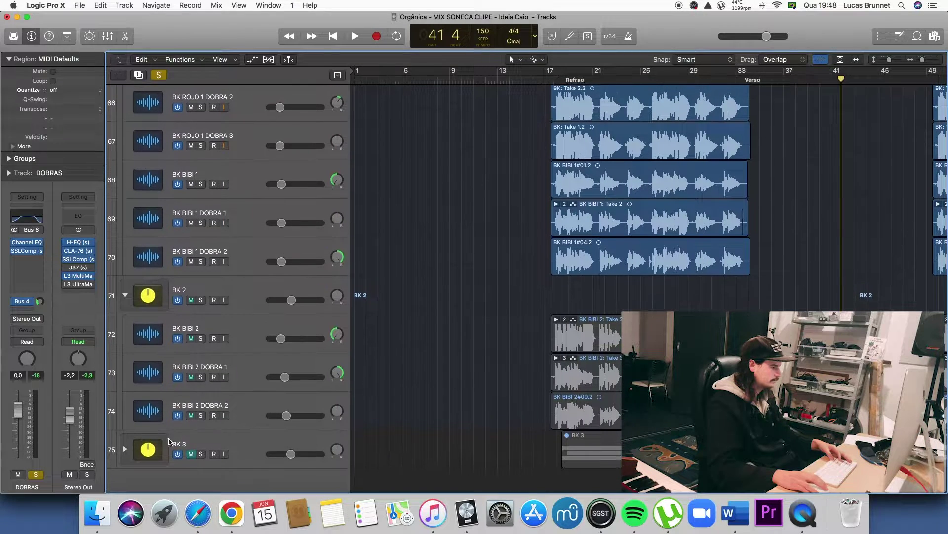
pyautogui.click(125, 449)
pyautogui.scroll(-5, 134, 452)
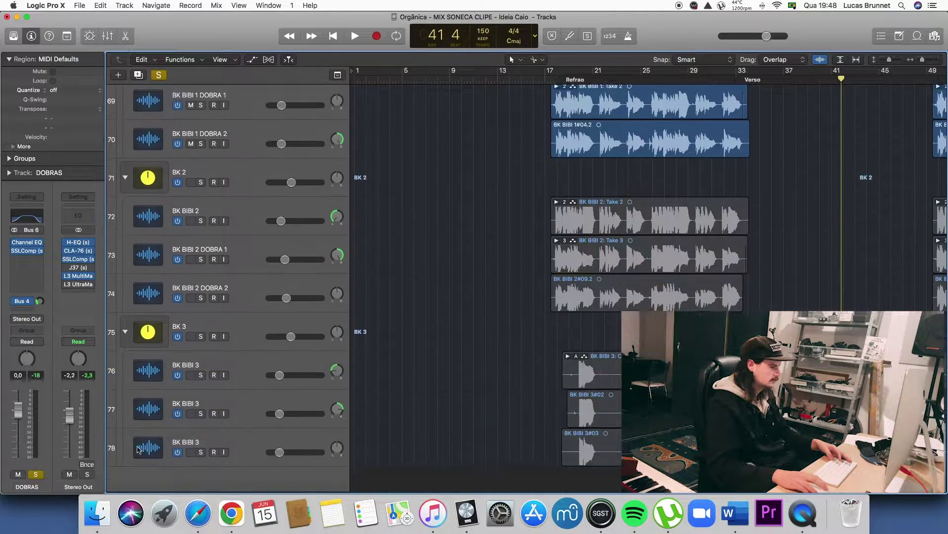
pyautogui.scroll(-3, 540, 333)
pyautogui.scroll(-2, 540, 333)
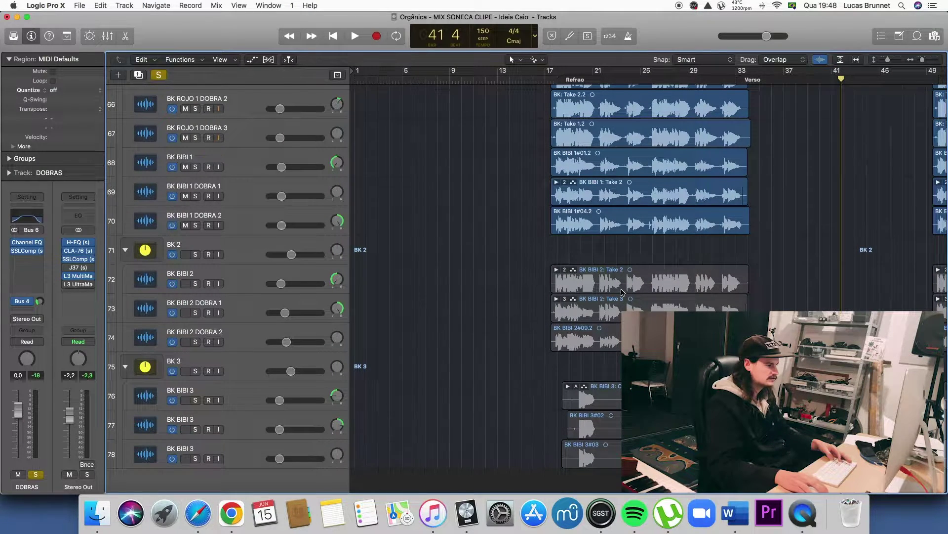
# Place the playhead at the first Refrao near bar 18 and solo all BK ROJO 1 and BK BIBI 1 tracks in BK 1
pyautogui.scroll(5, 621, 292)
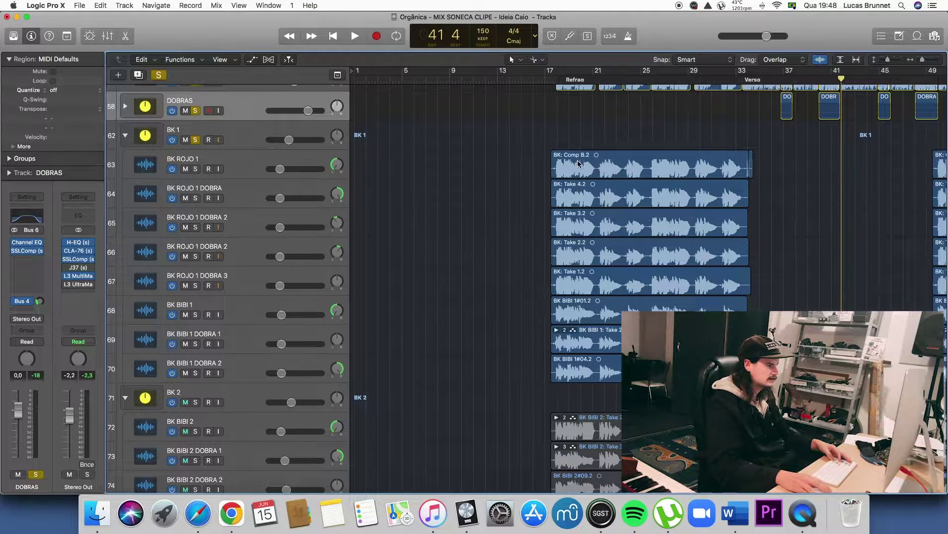
pyautogui.scroll(3, 579, 164)
pyautogui.scroll(5, 653, 200)
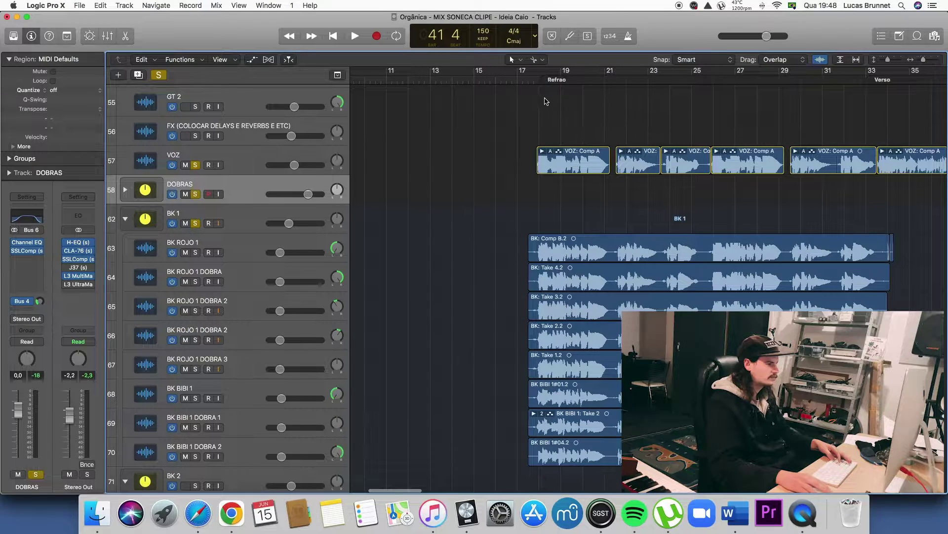
pyautogui.moveTo(536, 85)
pyautogui.mouseDown()
pyautogui.moveTo(576, 85)
pyautogui.moveTo(546, 86)
pyautogui.mouseUp()
pyautogui.scroll(-1, 642, 203)
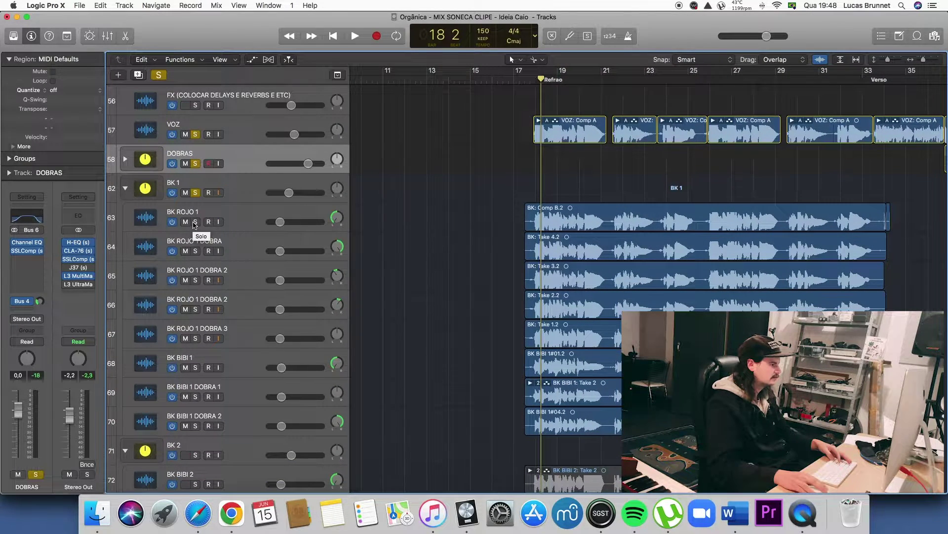
pyautogui.moveTo(194, 223); pyautogui.dragTo(193, 277)
pyautogui.scroll(-1, 194, 285)
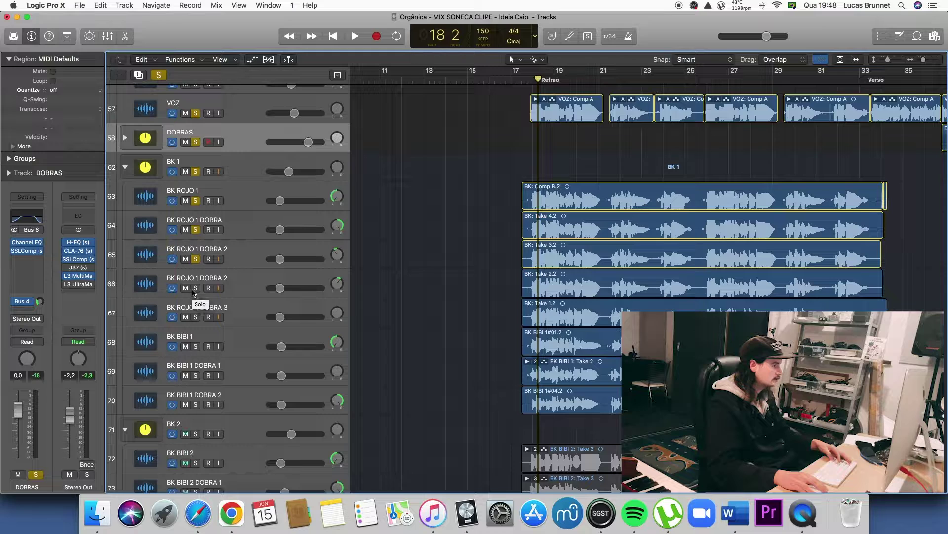
pyautogui.moveTo(193, 305); pyautogui.dragTo(196, 349)
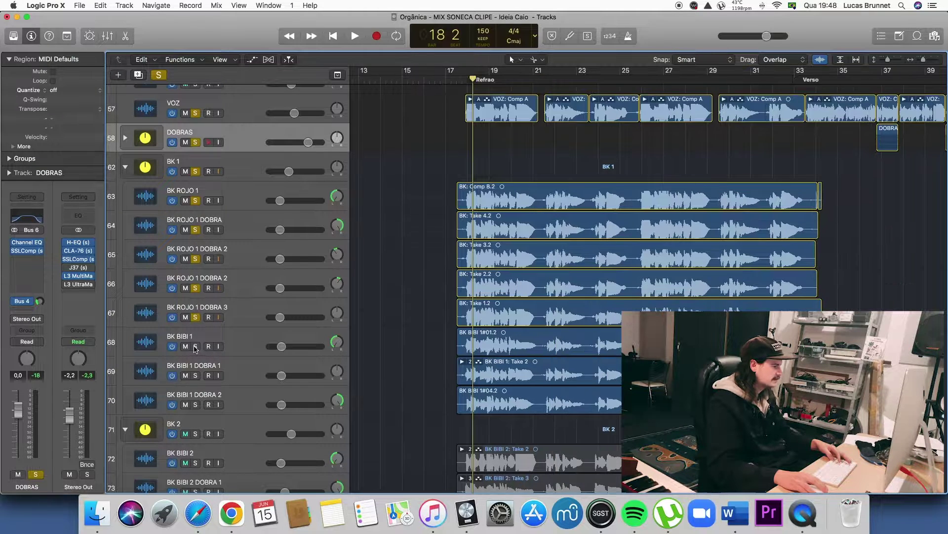
# Play the backing vocals from bar 17, take VOZ out of the solo and raise the BK 1 stack's volume
pyautogui.hscroll(-1, 451, 333)
pyautogui.moveTo(475, 78); pyautogui.dragTo(462, 78)
pyautogui.press('space')
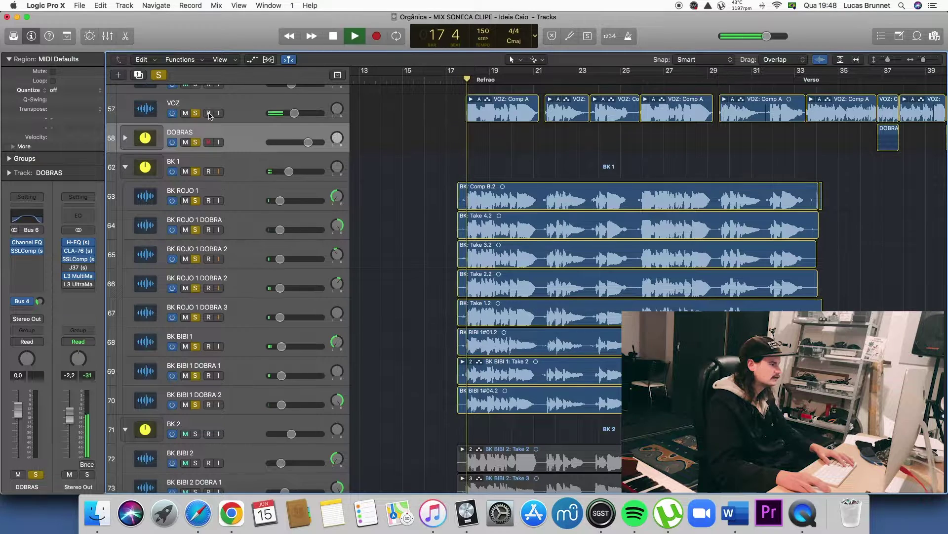
pyautogui.click(195, 114)
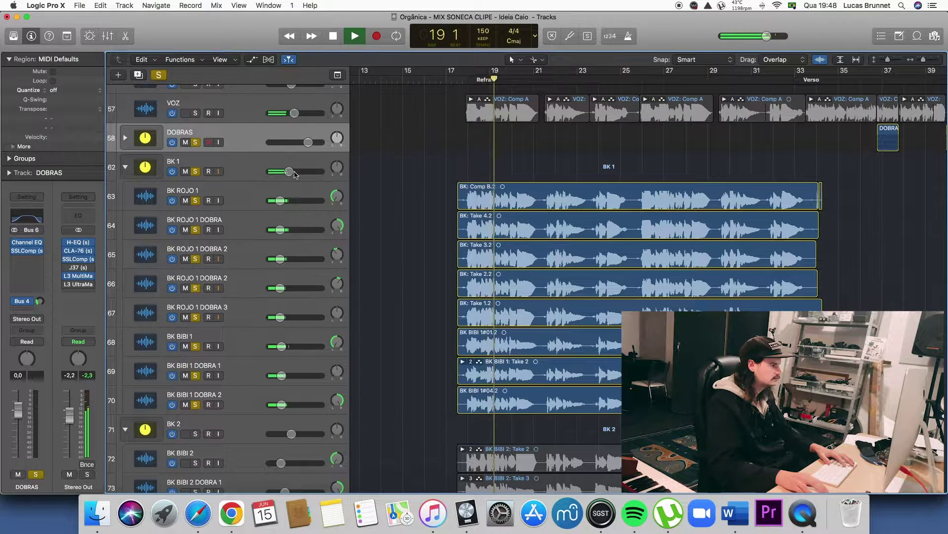
pyautogui.moveTo(289, 171); pyautogui.dragTo(297, 171)
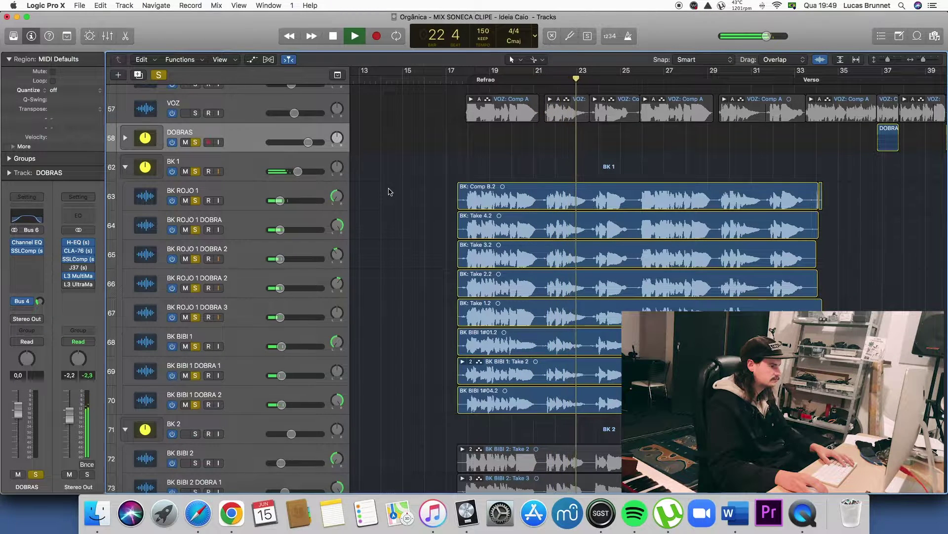
# Add VOZ back to the solo, lower its volume to about -19.5 dB and stop playback at bar 29
pyautogui.click(195, 113)
pyautogui.moveTo(295, 113); pyautogui.dragTo(284, 113)
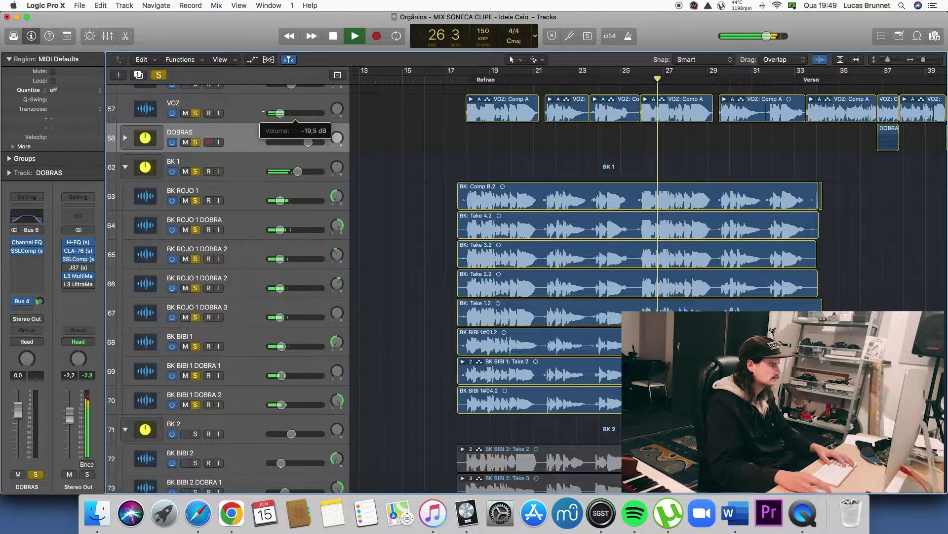
pyautogui.scroll(-4, 400, 194)
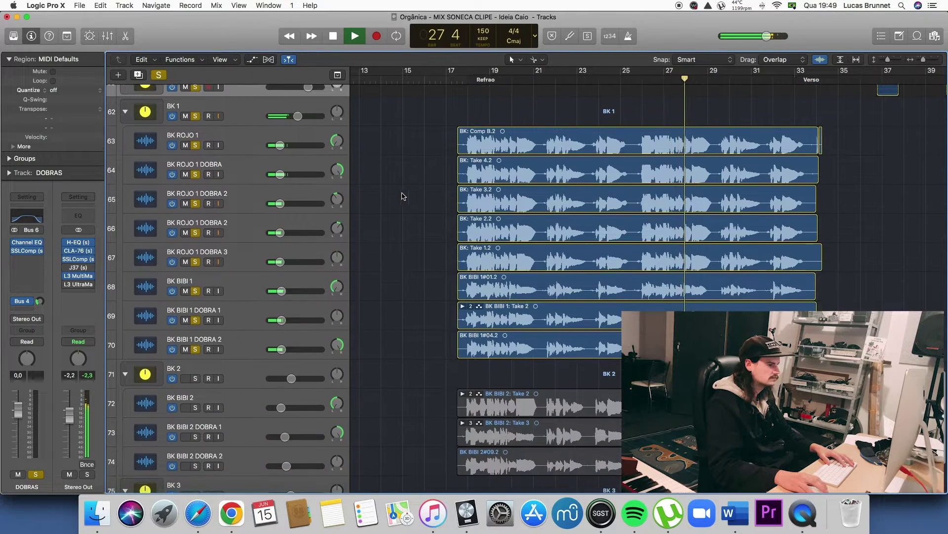
pyautogui.hscroll(5, 411, 201)
pyautogui.hscroll(-10, 411, 201)
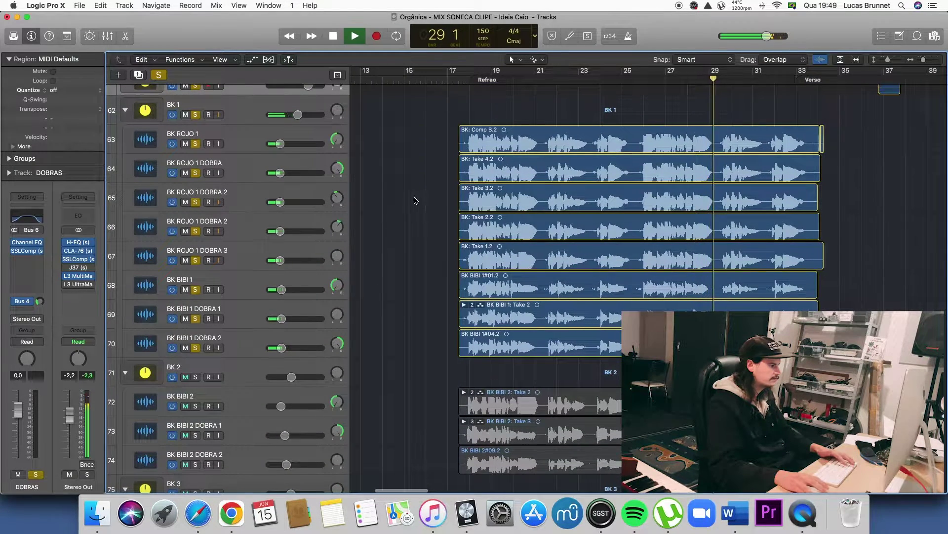
pyautogui.press('space')
# Solo the three BK BIBI 2 tracks in BK 2, leaving BK 3 out, and play from bar 17
pyautogui.scroll(-3, 194, 390)
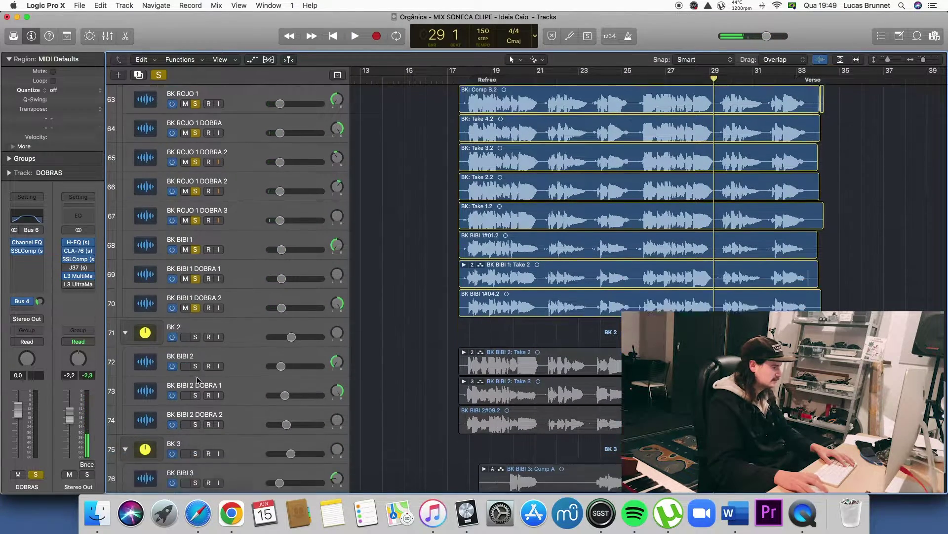
pyautogui.moveTo(195, 337); pyautogui.dragTo(191, 410)
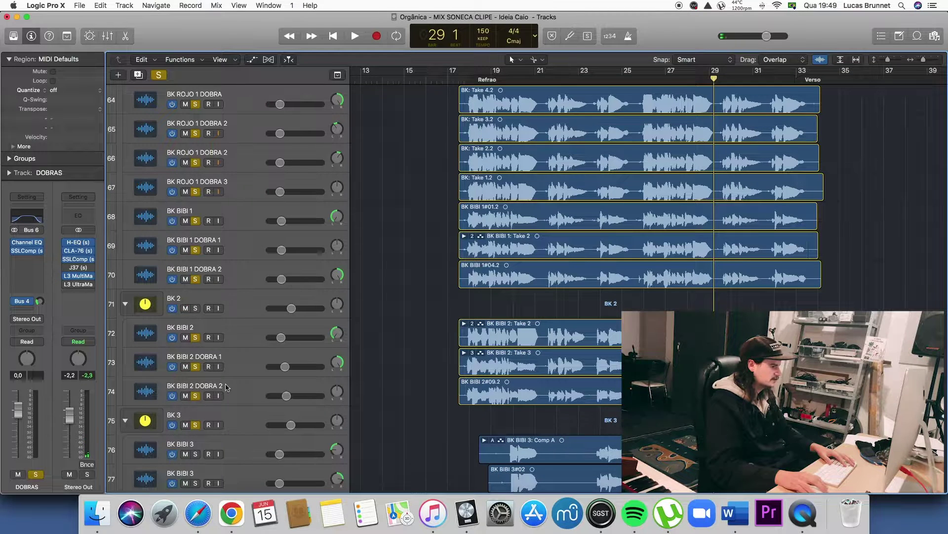
pyautogui.scroll(-1, 237, 410)
pyautogui.click(195, 394)
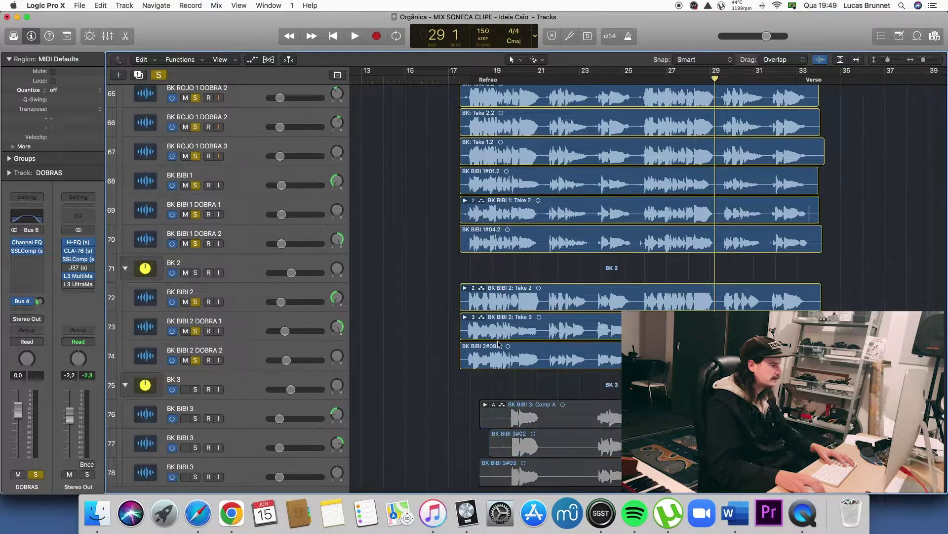
pyautogui.click(462, 81)
pyautogui.press('space')
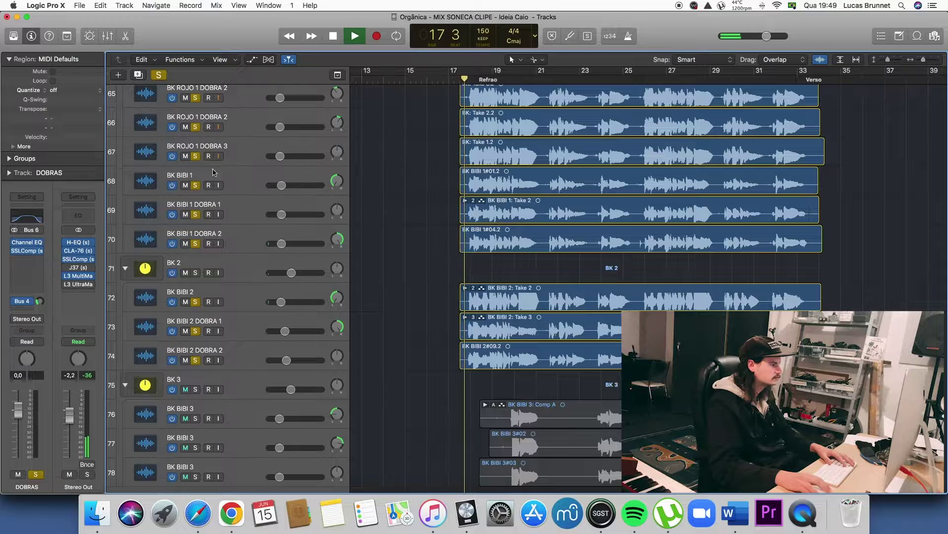
# Take the BK 1 stack and all its tracks out of the solo to hear the BK 2 voices with VOZ
pyautogui.scroll(5, 213, 158)
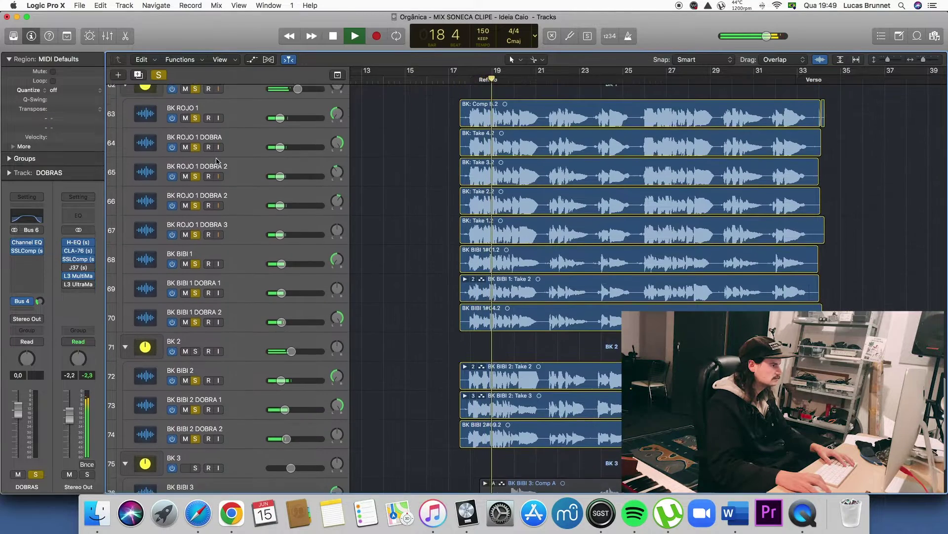
pyautogui.click(196, 158)
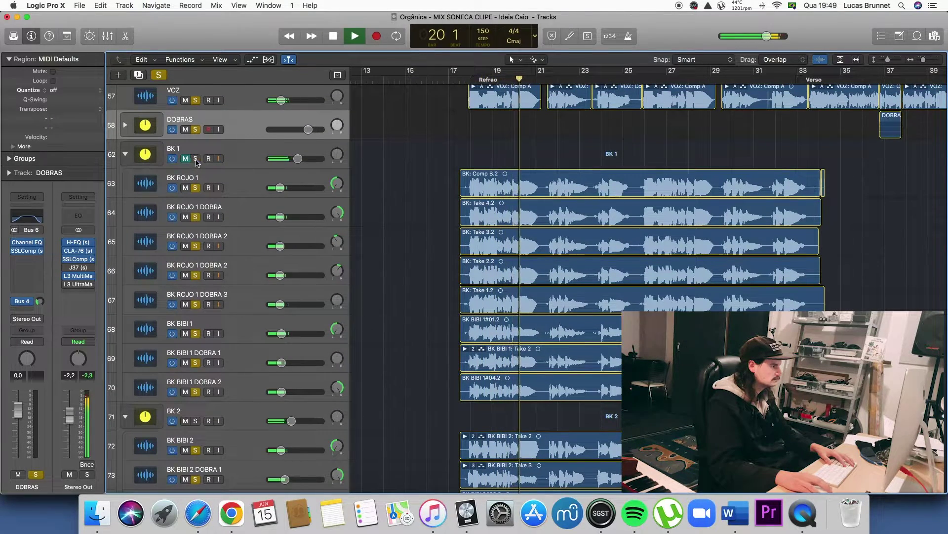
pyautogui.moveTo(196, 188); pyautogui.dragTo(195, 391)
pyautogui.scroll(-3, 364, 266)
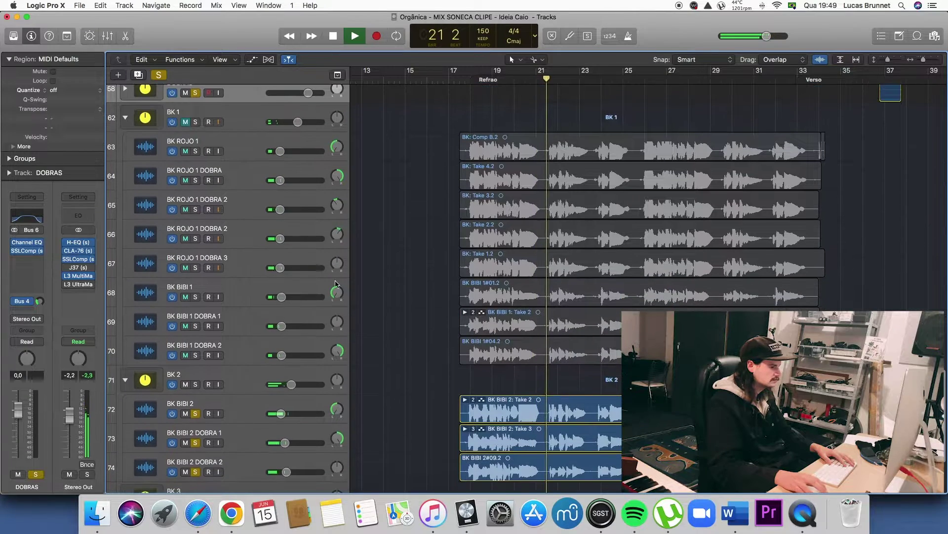
pyautogui.scroll(-3, 364, 266)
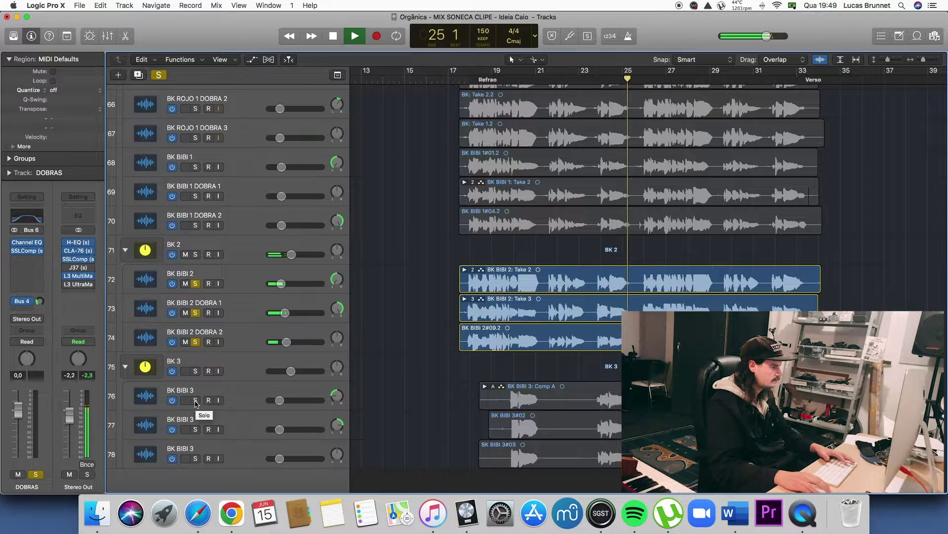
# Switch the solo from the BK BIBI 2 tracks to the three BK BIBI 3 tracks and play them from bar 19
pyautogui.press('space')
pyautogui.moveTo(196, 400); pyautogui.dragTo(196, 458)
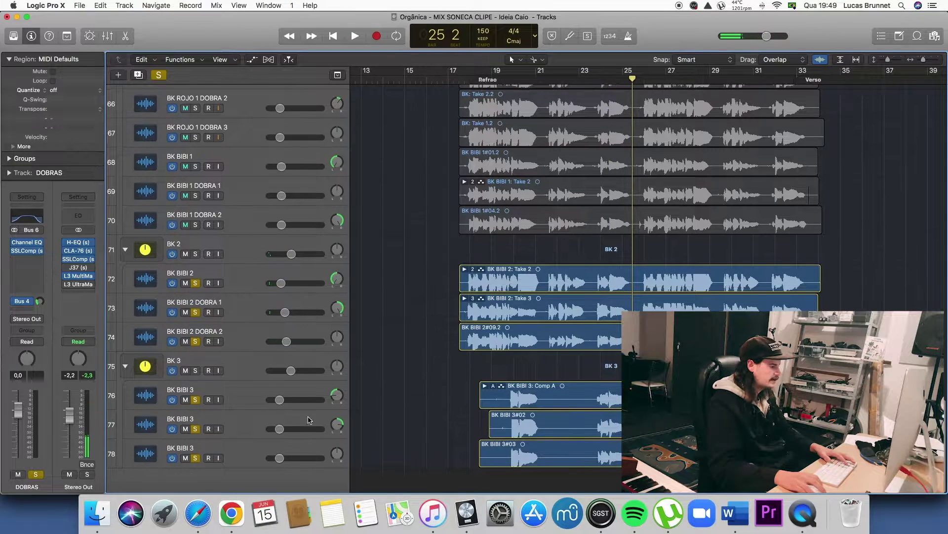
pyautogui.click(504, 80)
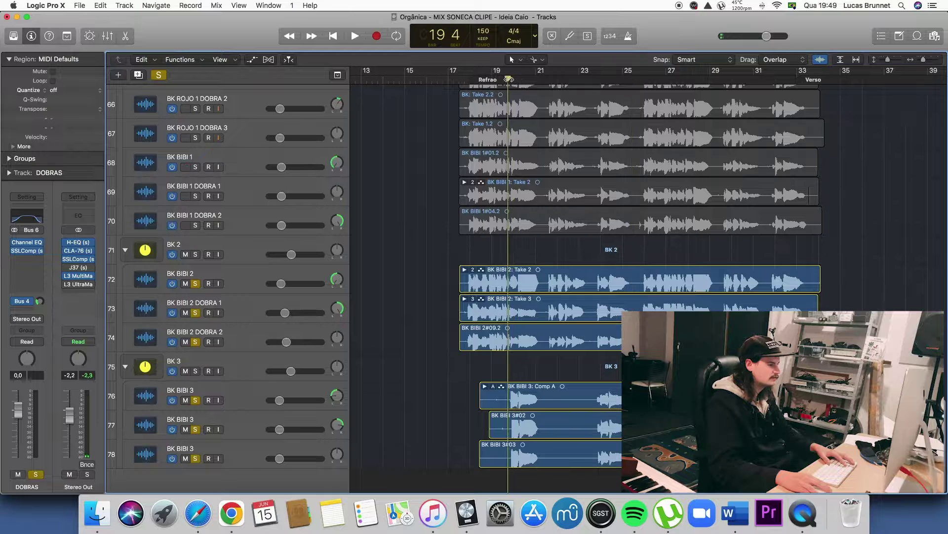
pyautogui.moveTo(195, 283); pyautogui.dragTo(195, 341)
pyautogui.press('space')
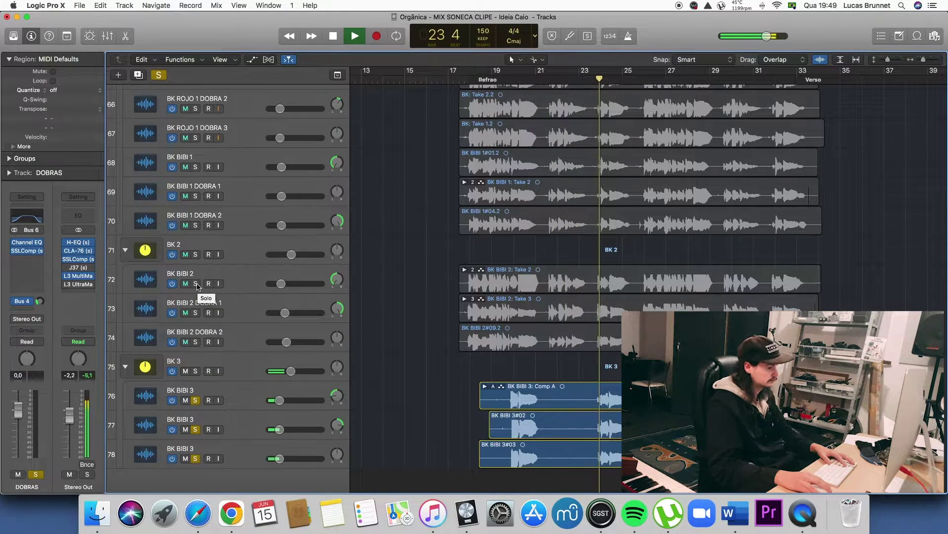
# Add the BK BIBI 2 tracks back to the solo to hear them together with the BK BIBI 3 tracks
pyautogui.moveTo(197, 285); pyautogui.dragTo(201, 333)
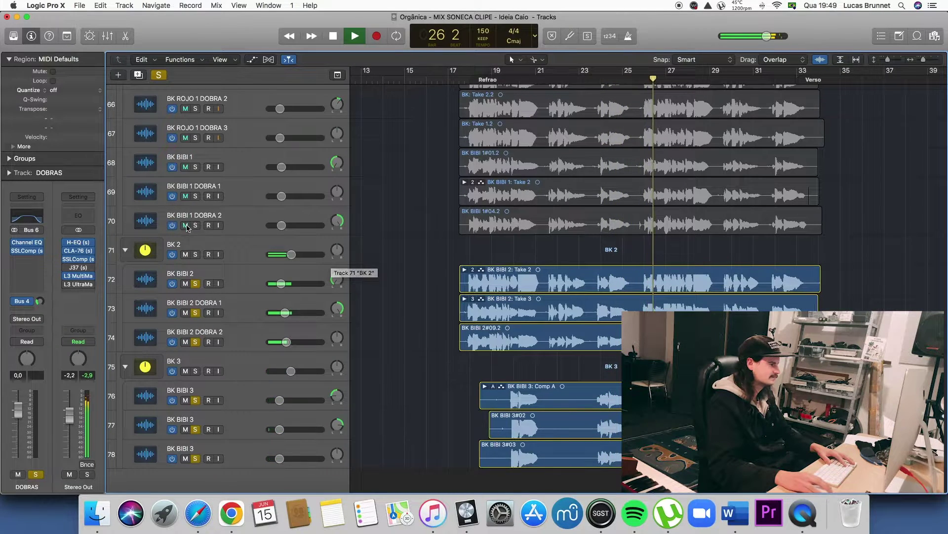
pyautogui.scroll(3, 192, 231)
pyautogui.scroll(3, 188, 212)
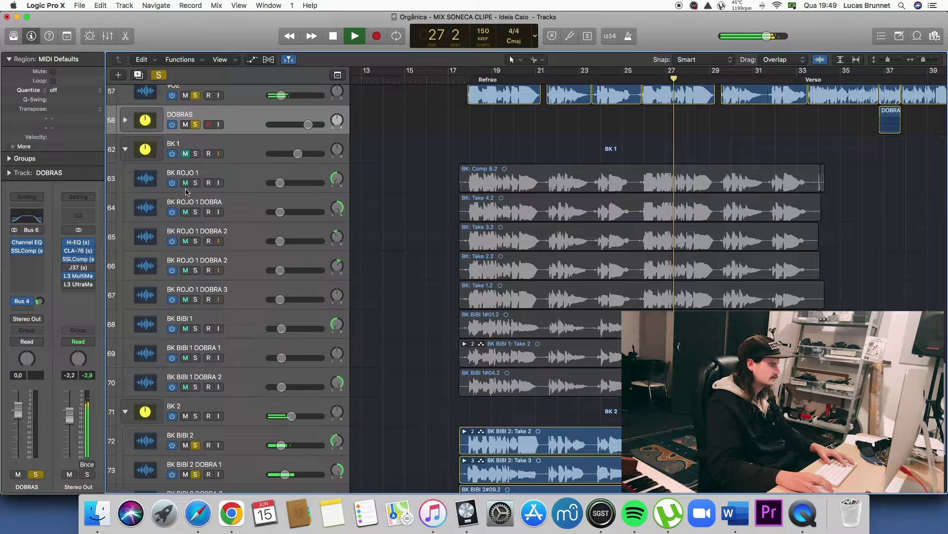
# Add the BK 1 stack to the solo, lower its volume to about -7.6 dB, and stop playback after the chorus
pyautogui.click(196, 154)
pyautogui.scroll(3, 255, 218)
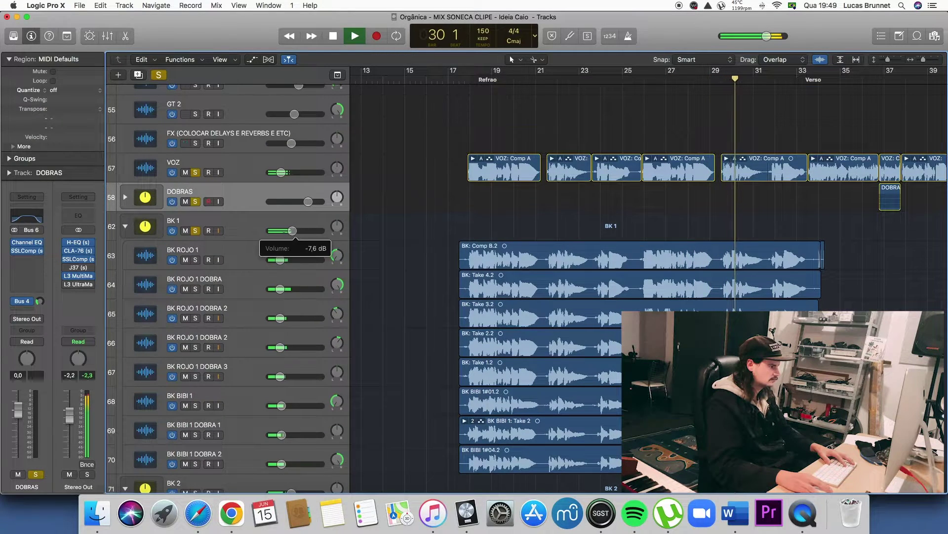
pyautogui.scroll(-7, 375, 275)
pyautogui.hscroll(6, 380, 276)
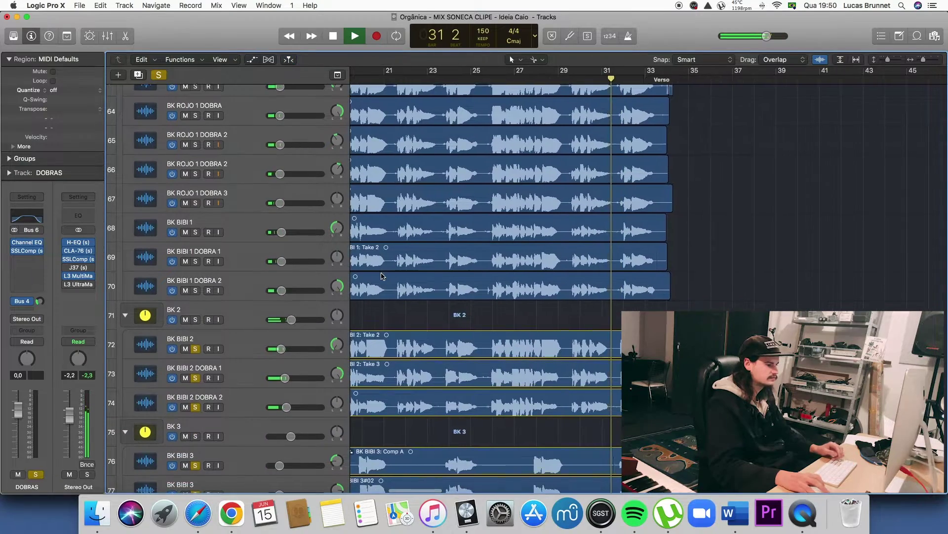
pyautogui.scroll(-3, 381, 276)
pyautogui.scroll(-3, 380, 276)
pyautogui.press('super+Left')
pyautogui.press('super+Left')
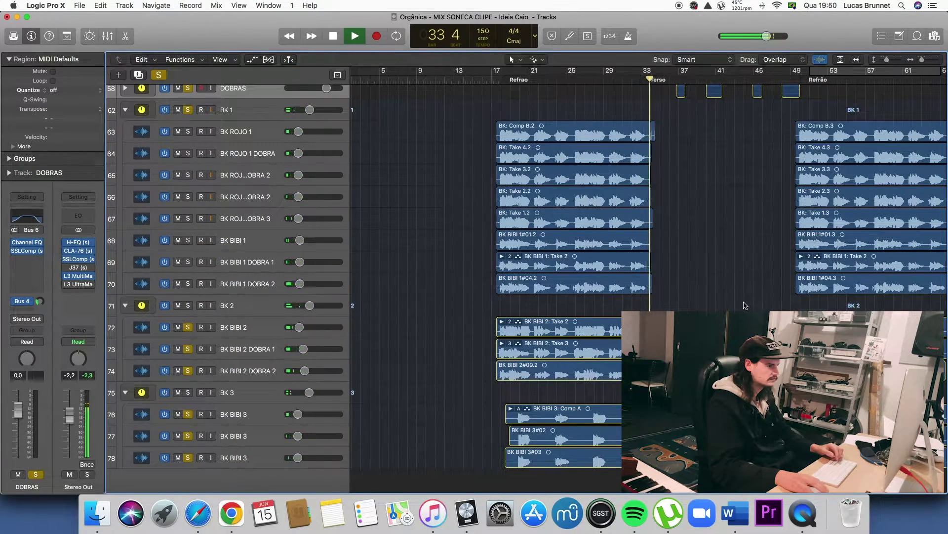
pyautogui.scroll(4, 501, 106)
pyautogui.press('space')
# Move the playhead back to bar 17, where the BK voices enter at the start of the Refrao
pyautogui.moveTo(519, 83); pyautogui.dragTo(474, 86)
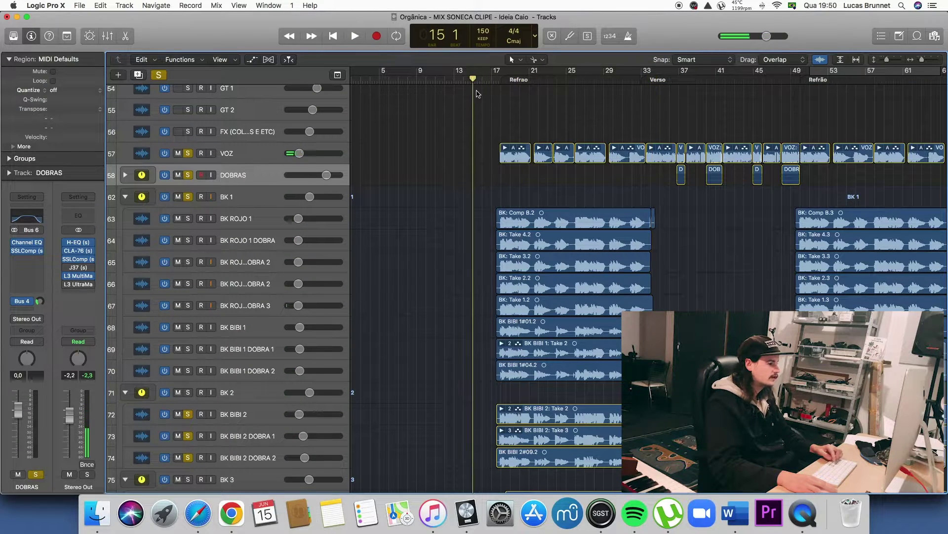
pyautogui.scroll(-4, 662, 209)
pyautogui.scroll(3, 663, 211)
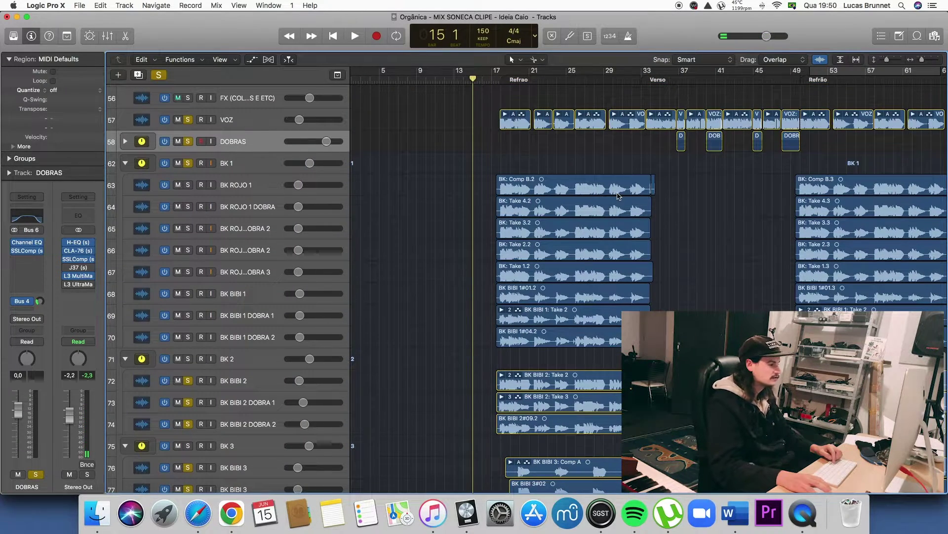
pyautogui.hscroll(5, 402, 230)
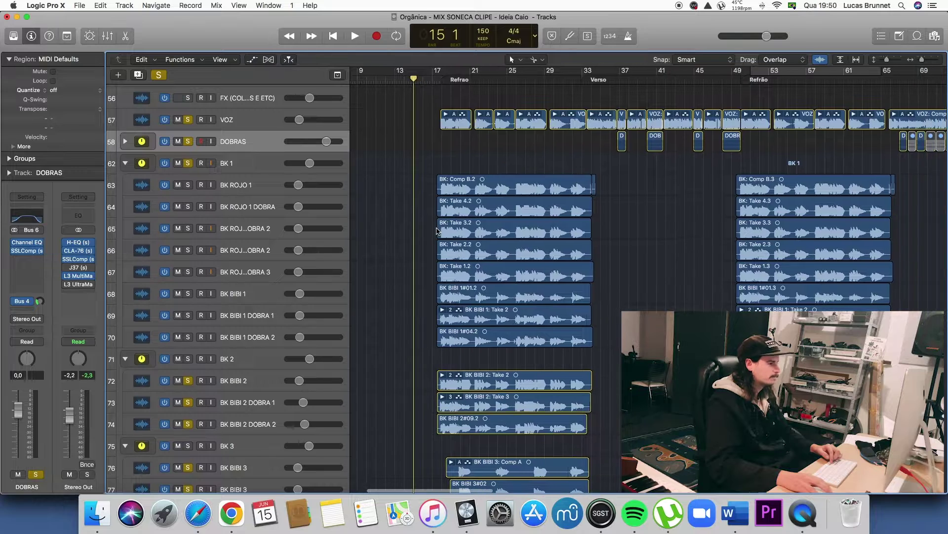
pyautogui.moveTo(419, 69); pyautogui.dragTo(441, 78)
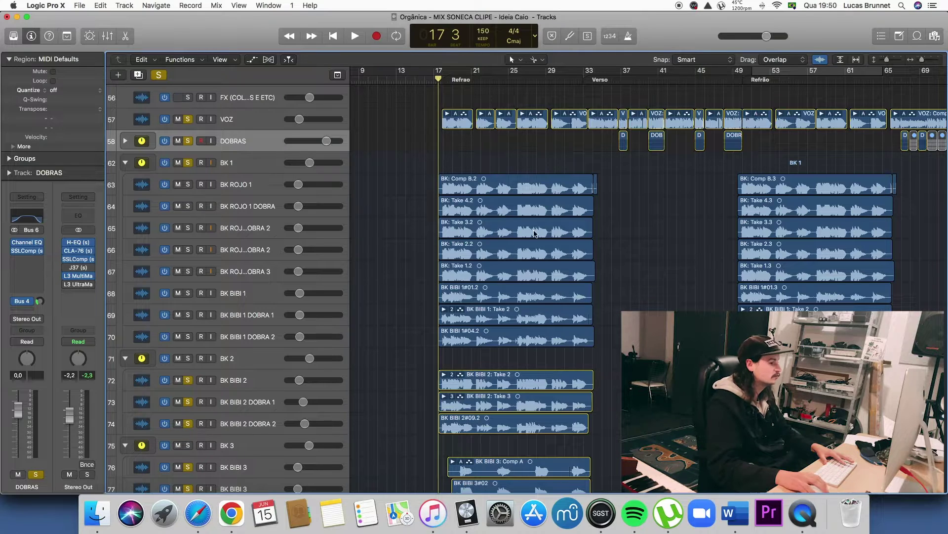
# Clear the solo from all voice tracks and look over the full arrangement from the second Refrão onward
pyautogui.scroll(-2, 534, 233)
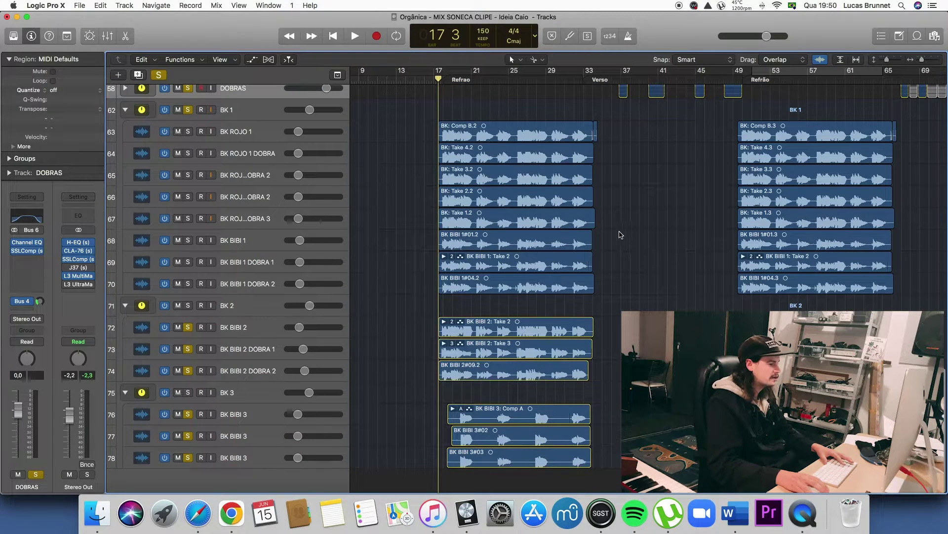
pyautogui.press('super+Right')
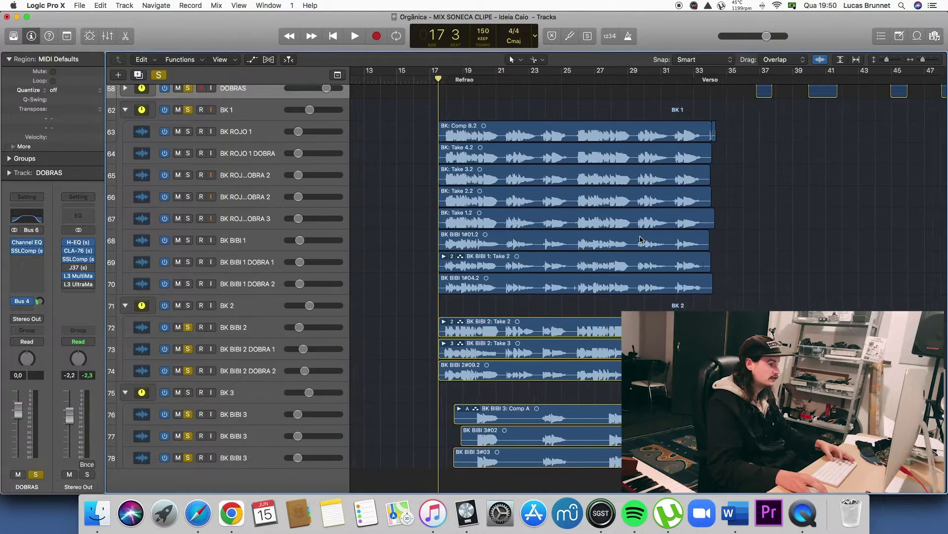
pyautogui.press('super+Left')
pyautogui.press('super+Left')
pyautogui.press('super+Left')
pyautogui.press('super+Left')
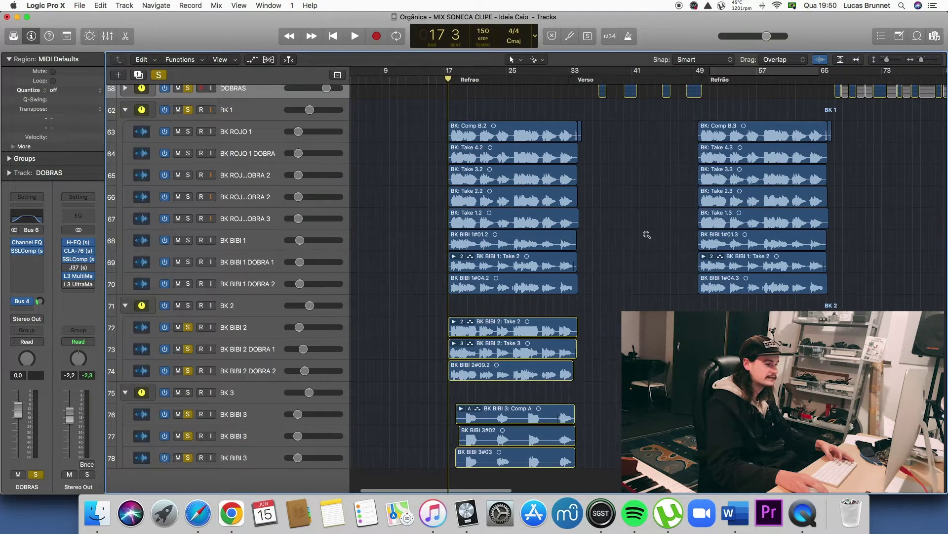
pyautogui.press('super+Up')
pyautogui.press('super+Up')
pyautogui.press('super+Up')
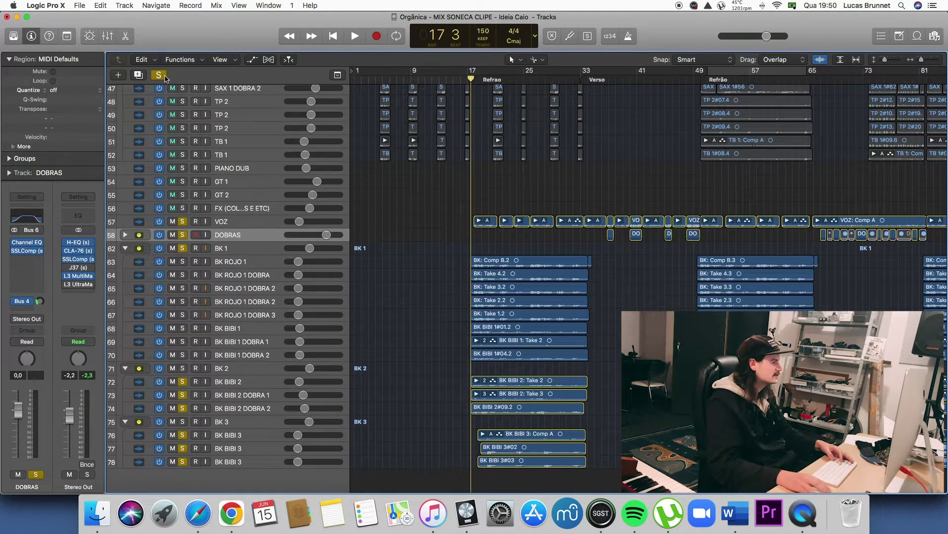
pyautogui.click(159, 75)
pyautogui.hscroll(10, 611, 337)
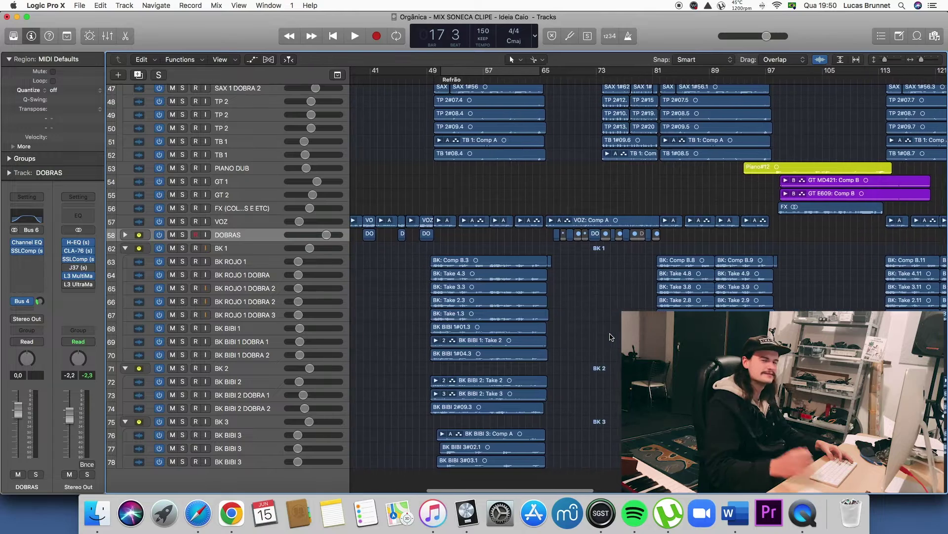
pyautogui.hscroll(1, 611, 337)
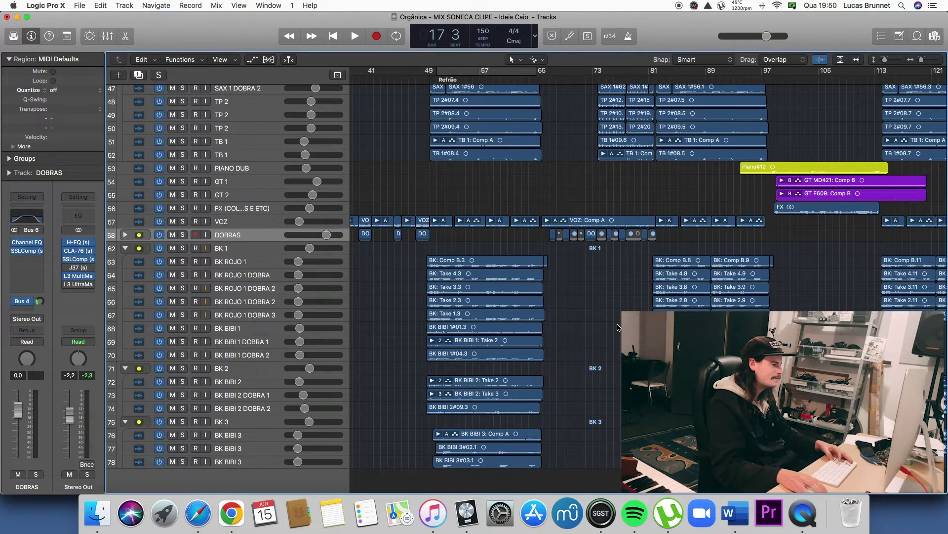